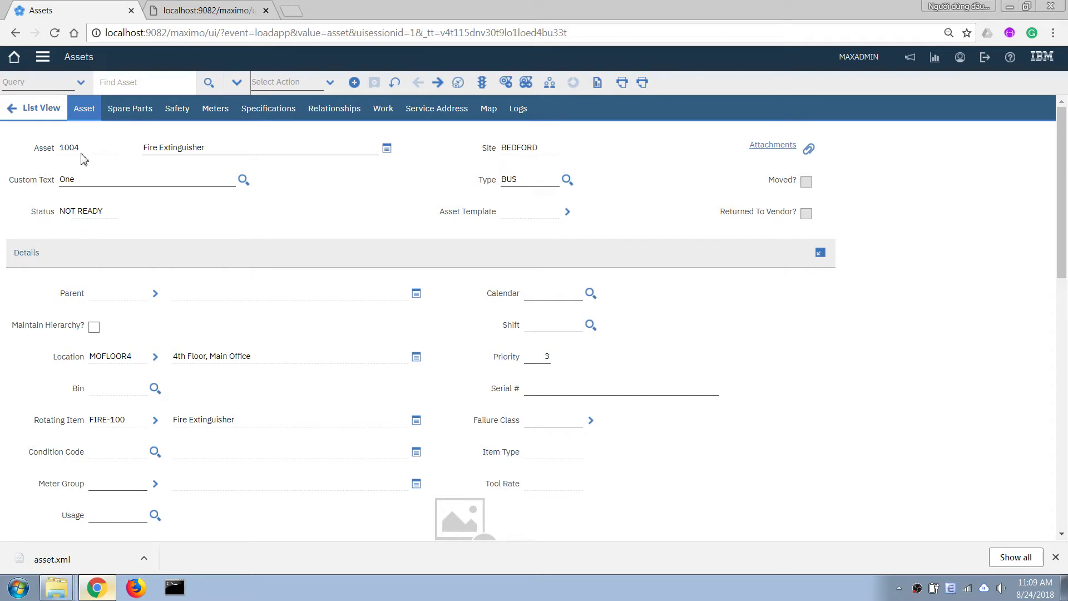
# - Open the Database Configuration application from the platform configuration applications
pyautogui.click(43, 56)
pyautogui.moveTo(131, 425)
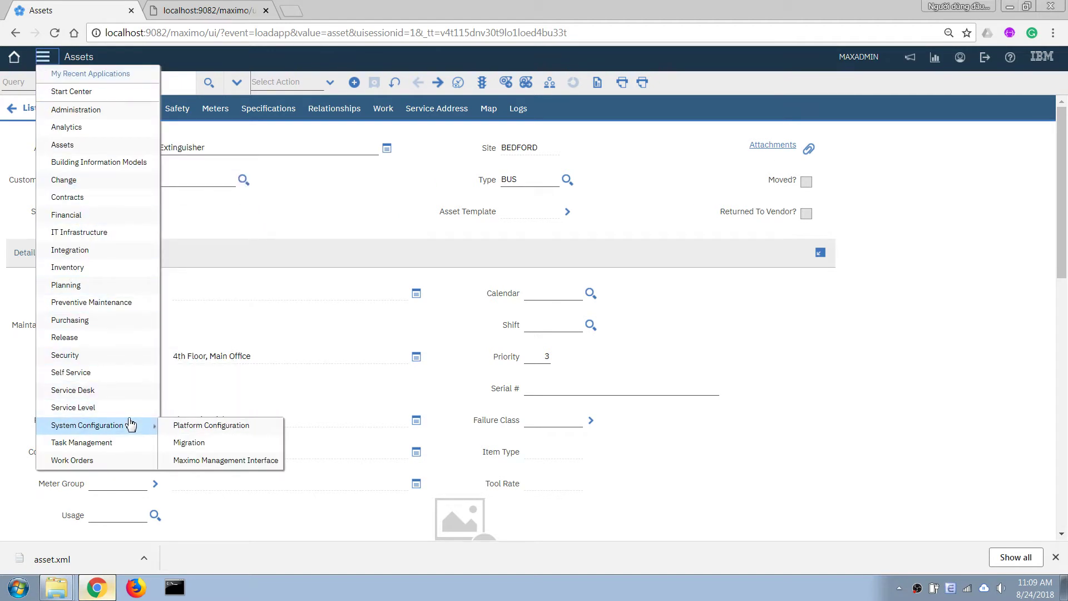
pyautogui.moveTo(206, 426)
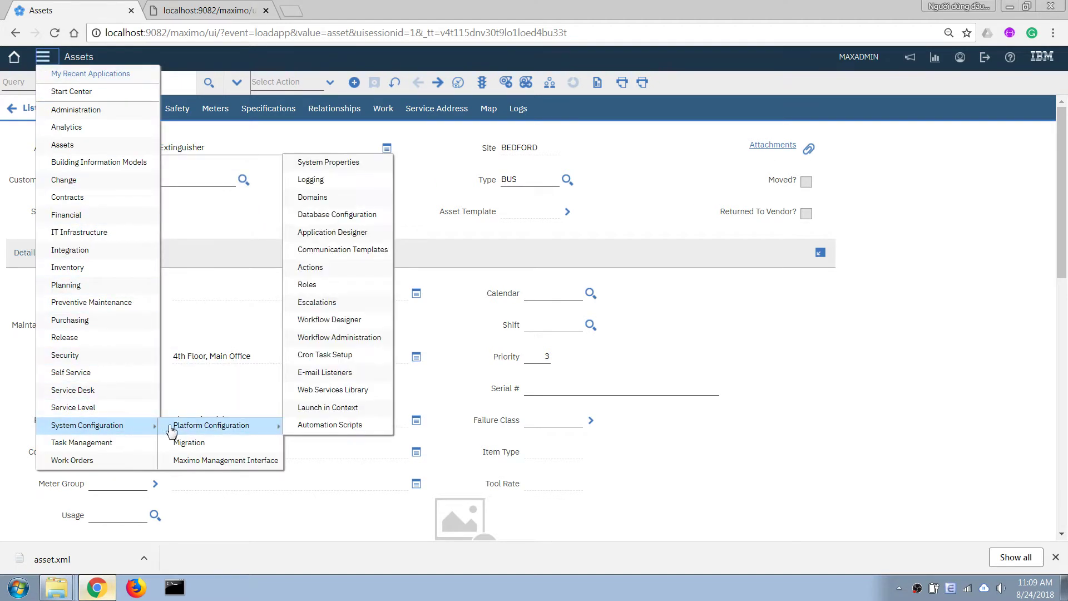
pyautogui.click(353, 215)
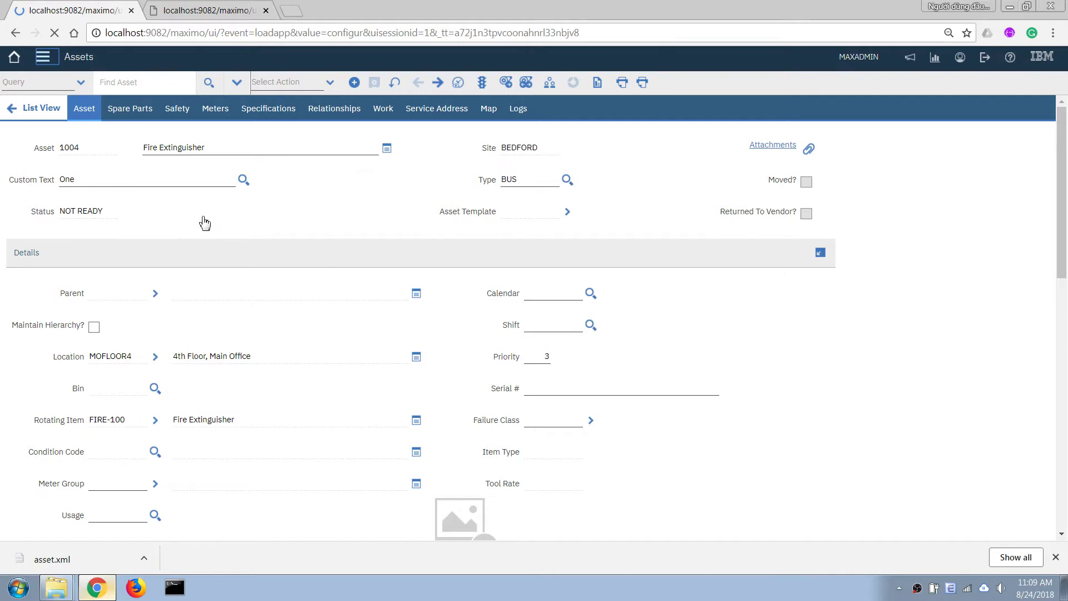
# - Filter the objects by "asset" and open the attributes of the ASSET object
pyautogui.click(100, 196)
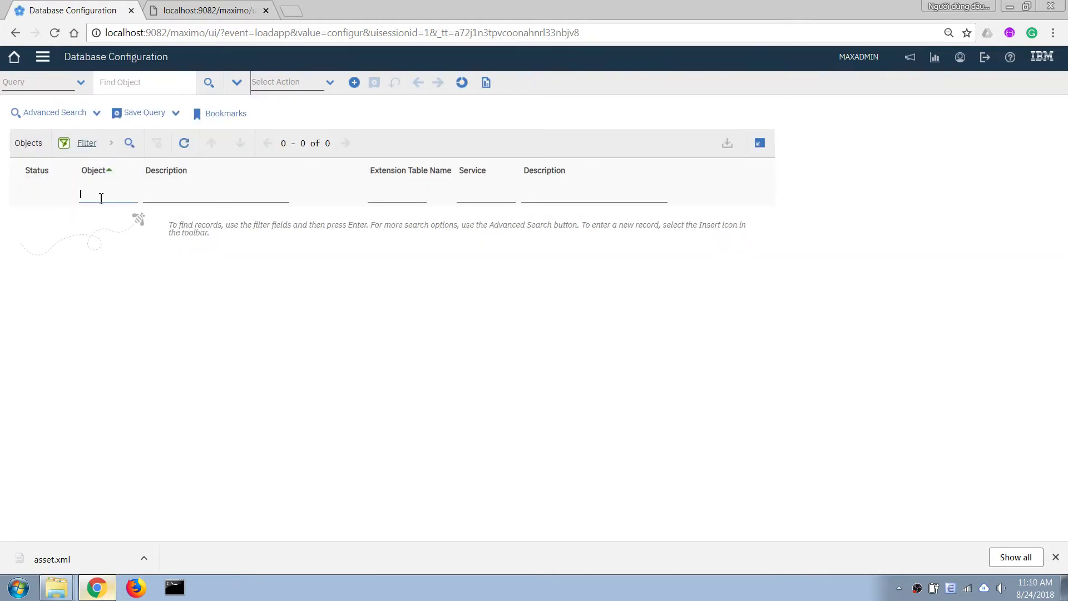
pyautogui.press('Return')
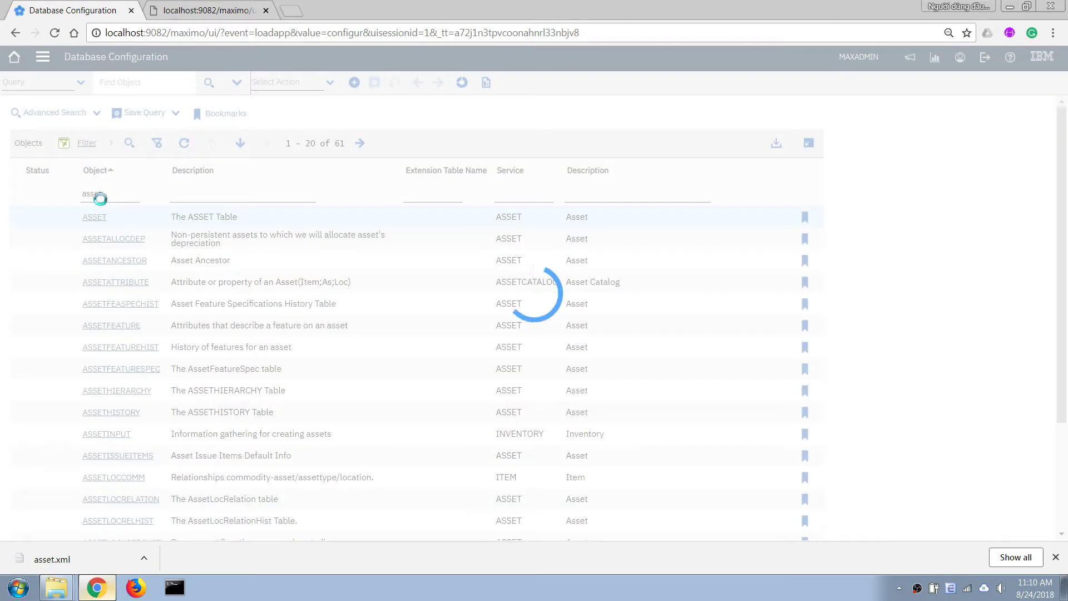
pyautogui.click(103, 220)
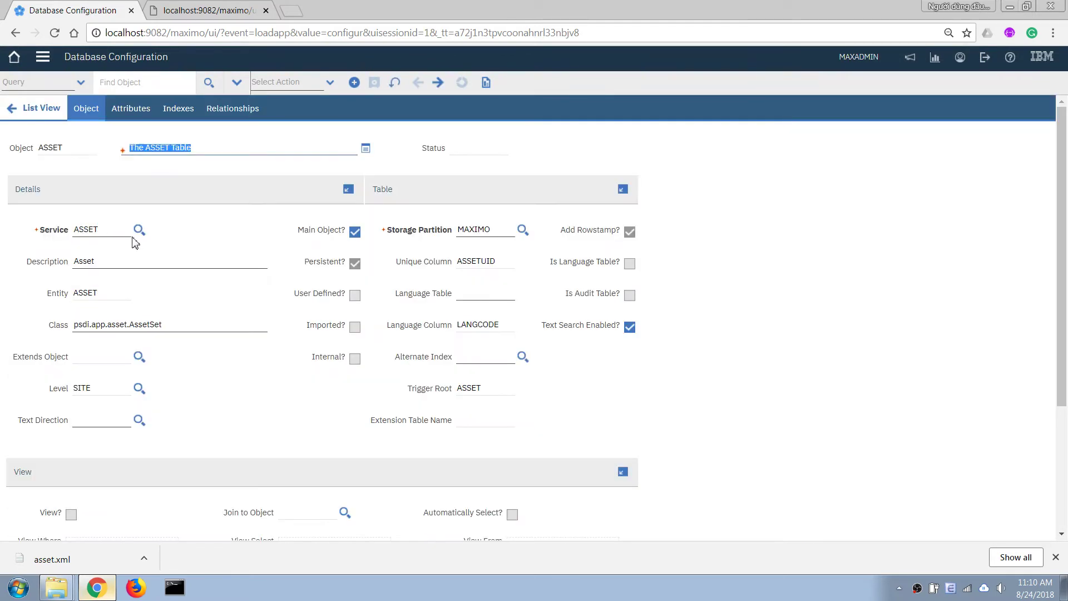
pyautogui.click(130, 108)
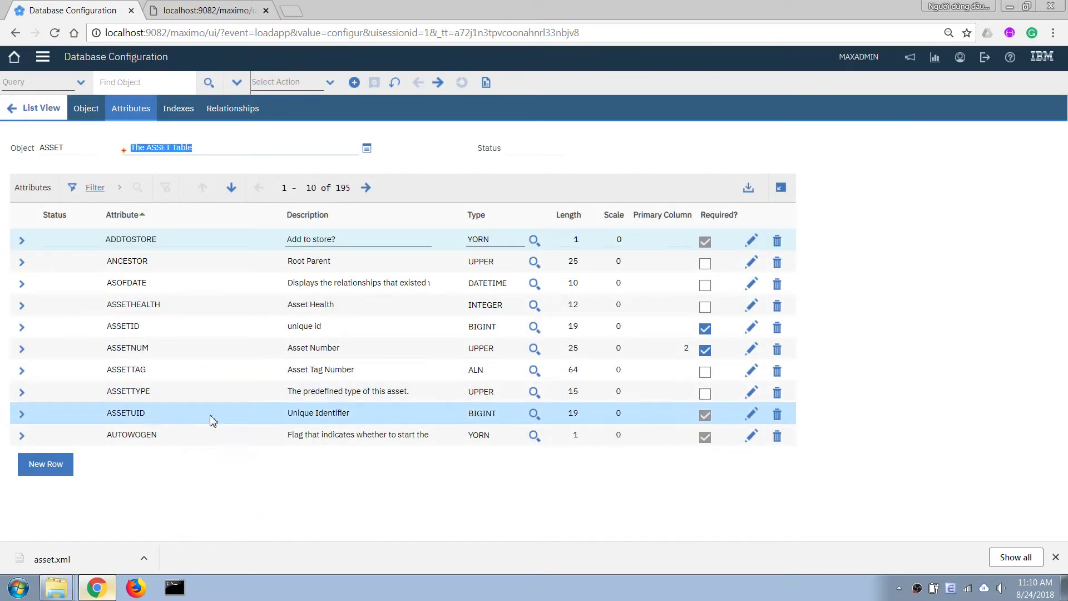
# - Add a new attribute named PERSONID to the ASSET object
pyautogui.click(48, 474)
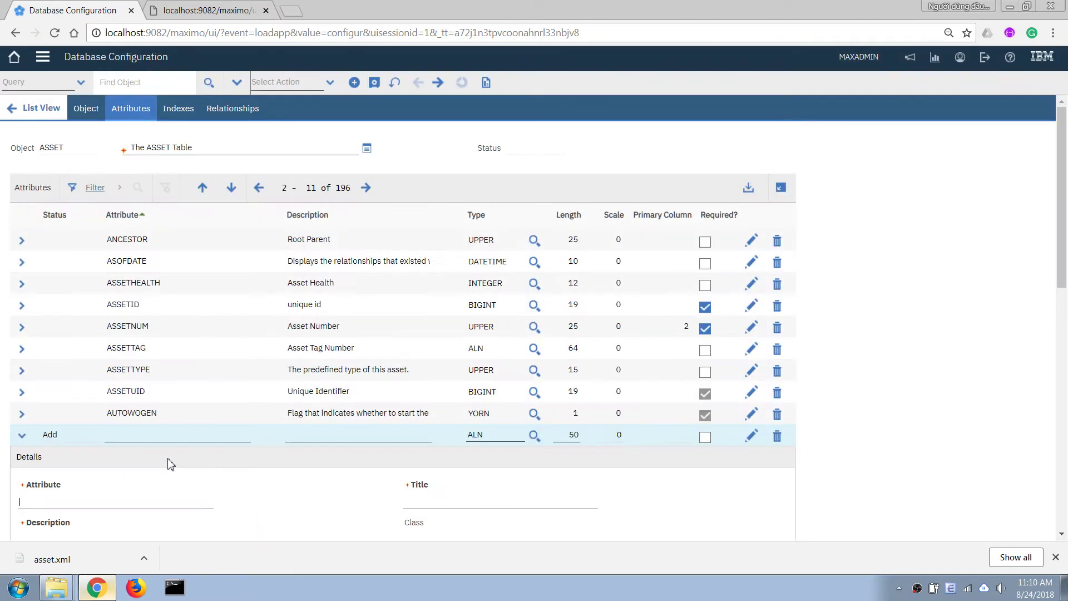
pyautogui.write('person')
pyautogui.press('Tab')
pyautogui.click(85, 296)
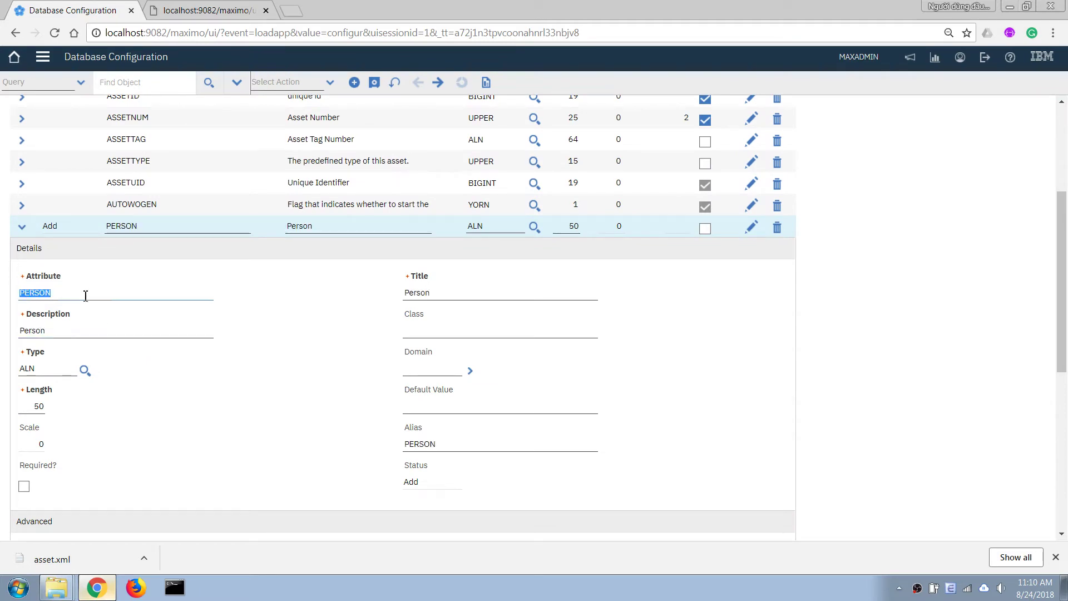
pyautogui.click(86, 296)
pyautogui.press('Tab')
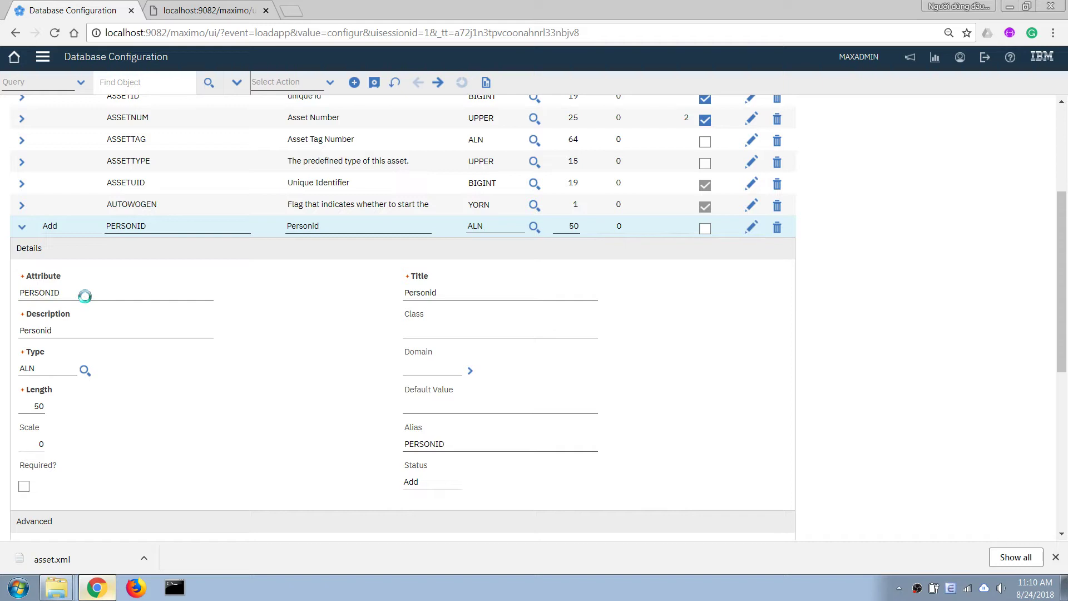
# - Set the PERSONID attribute's description to "ID of the owner of the asset" and its title to "Person ID"
pyautogui.write('ID of the owner ')
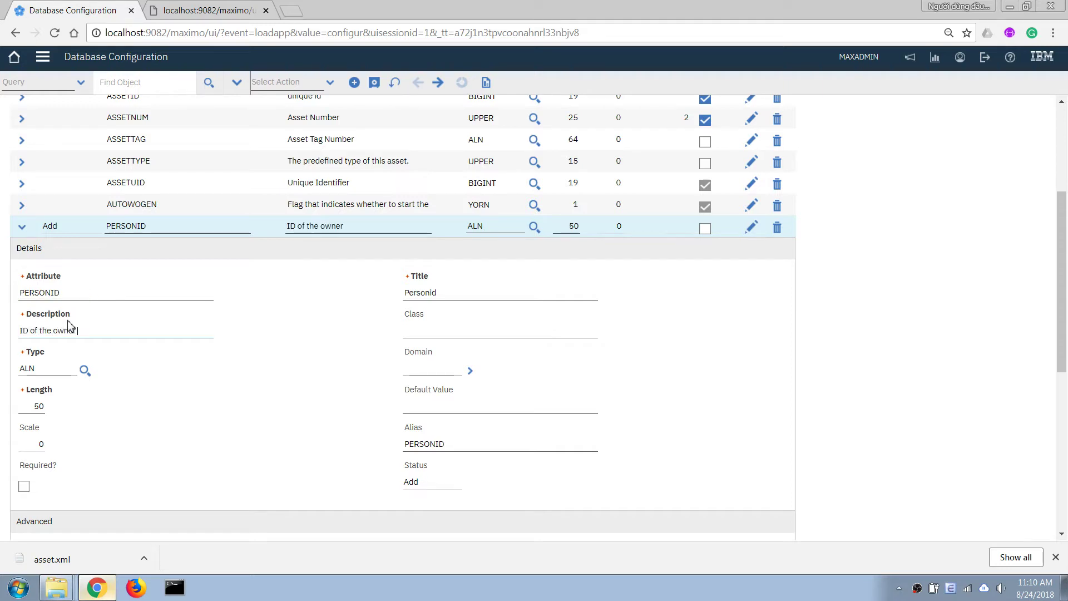
pyautogui.write('of the asset')
pyautogui.press('Tab')
pyautogui.click(449, 289)
pyautogui.write('Pers')
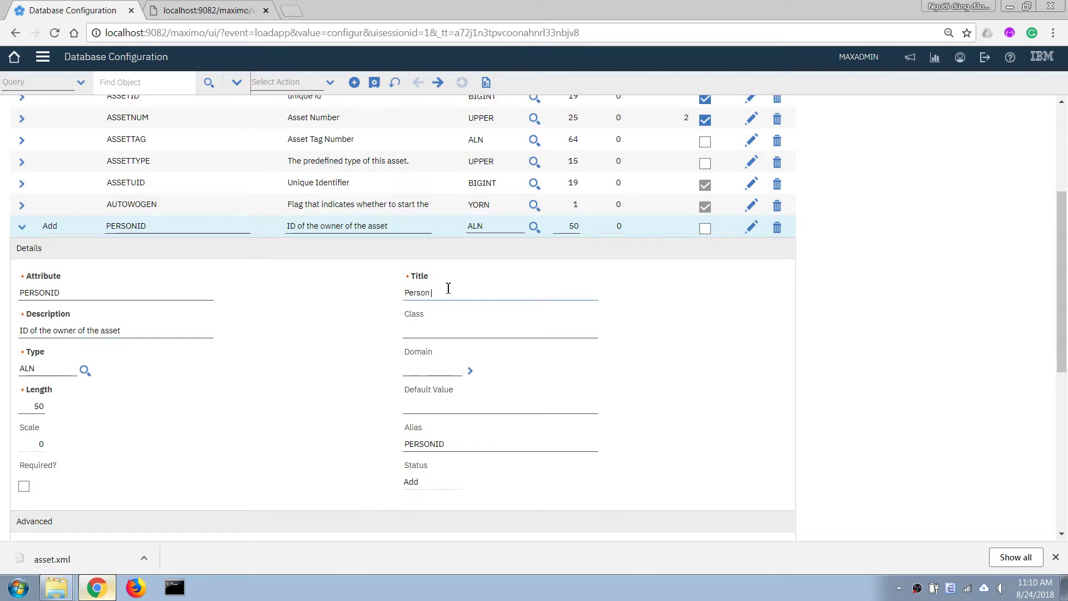
pyautogui.press('Tab')
# - Set the PERSONID attribute's length to 25 and save the ASSET object
pyautogui.click(50, 370)
pyautogui.scroll(-1, 56, 406)
pyautogui.click(29, 335)
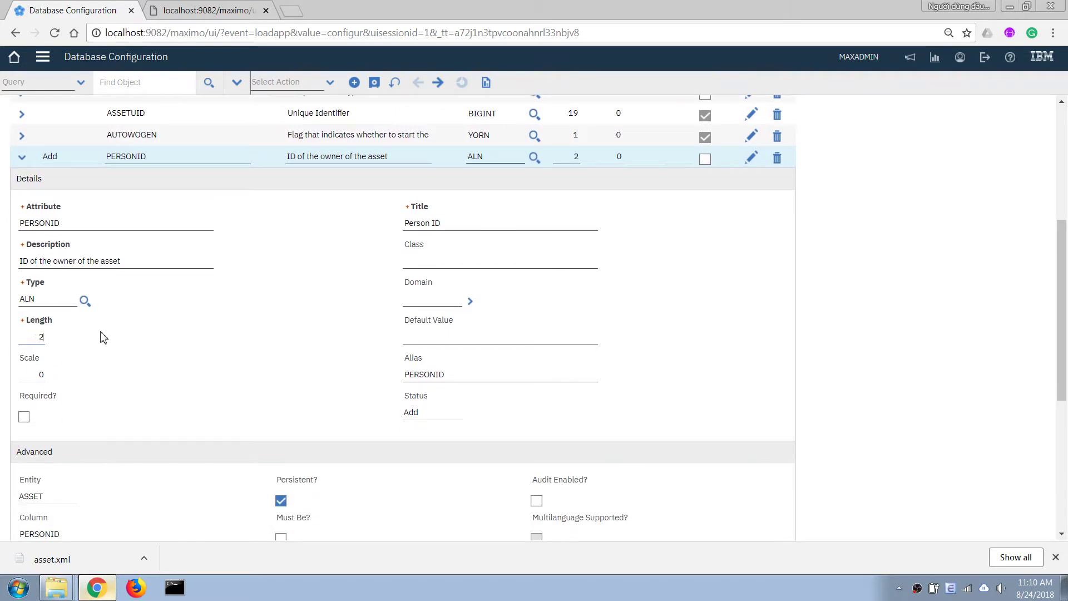
pyautogui.write('25')
pyautogui.press('Tab')
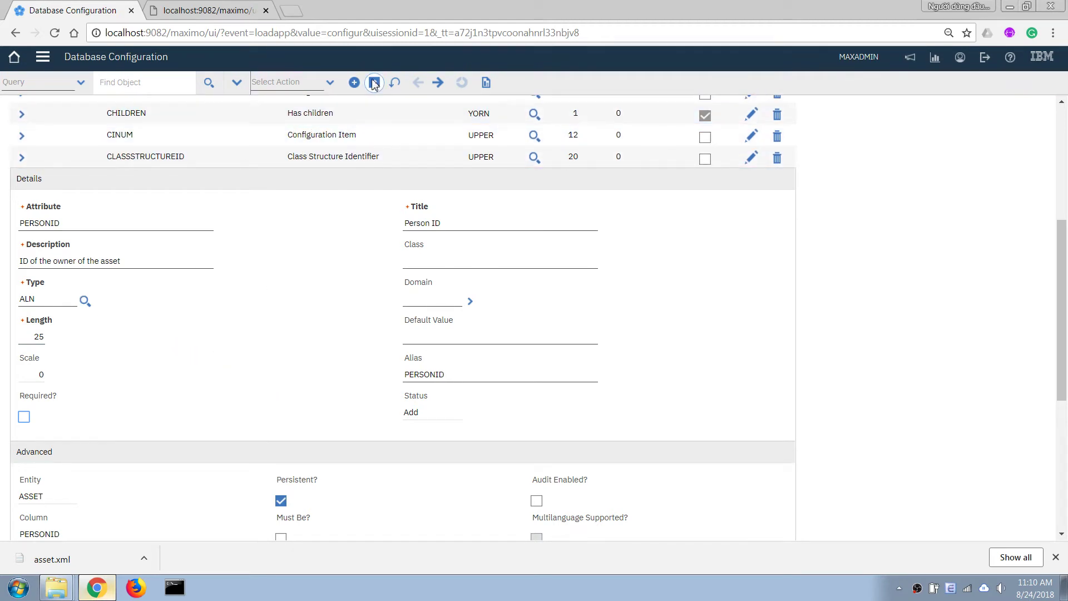
pyautogui.click(354, 84)
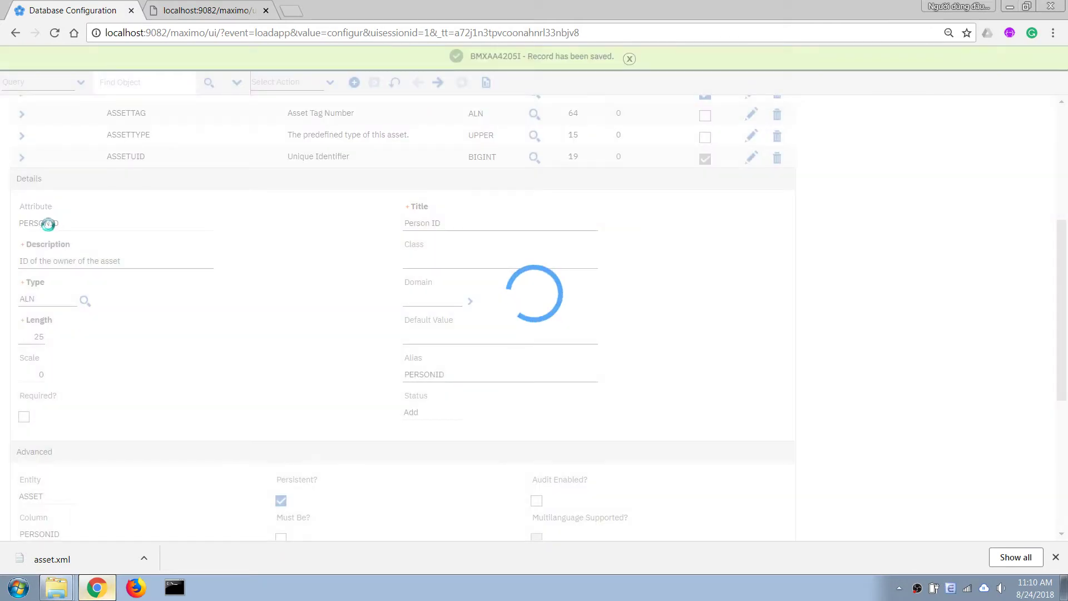
# - Return to the object list and try to apply the configuration changes
pyautogui.scroll(5, 208, 172)
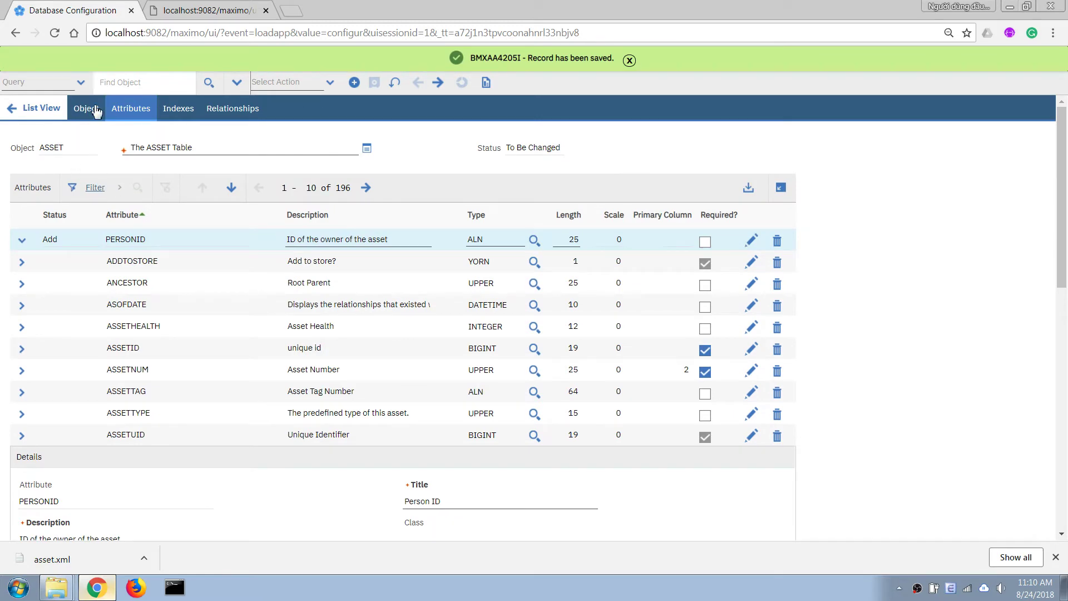
pyautogui.click(40, 108)
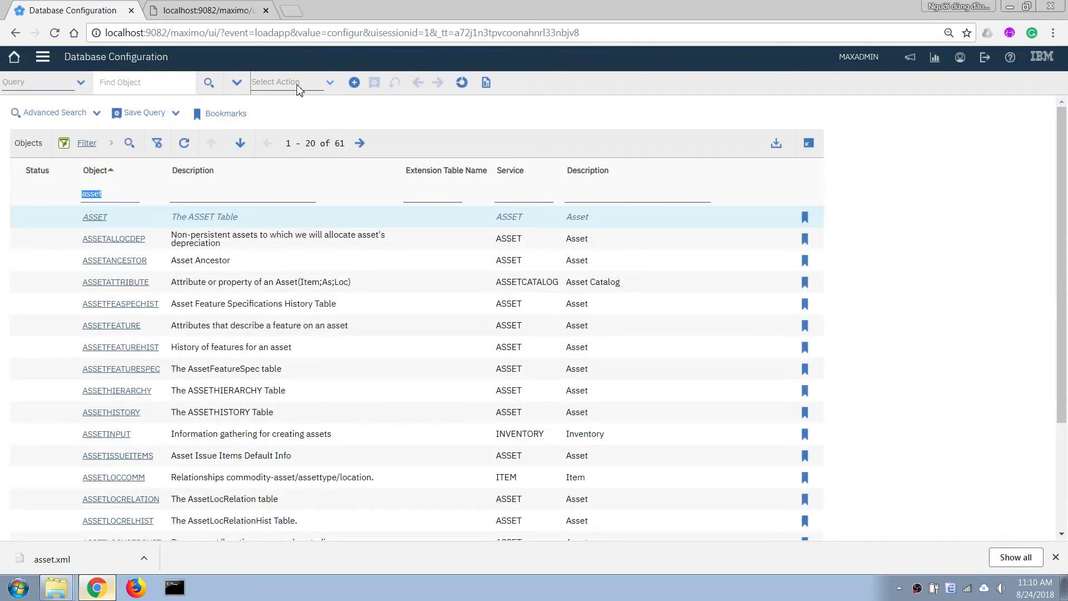
pyautogui.click(298, 89)
pyautogui.click(320, 116)
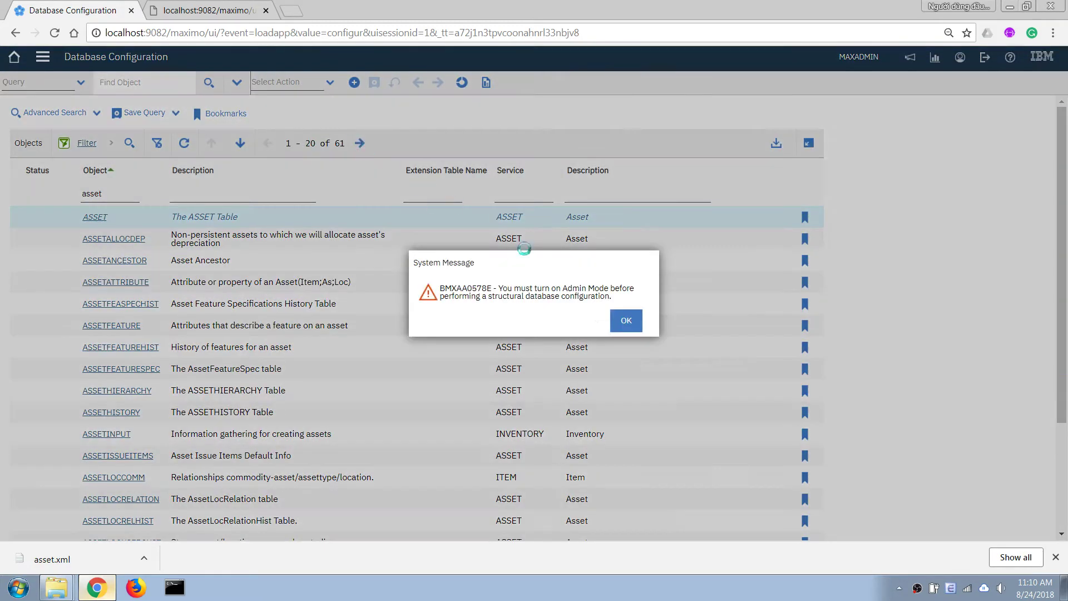
pyautogui.click(627, 322)
pyautogui.click(313, 86)
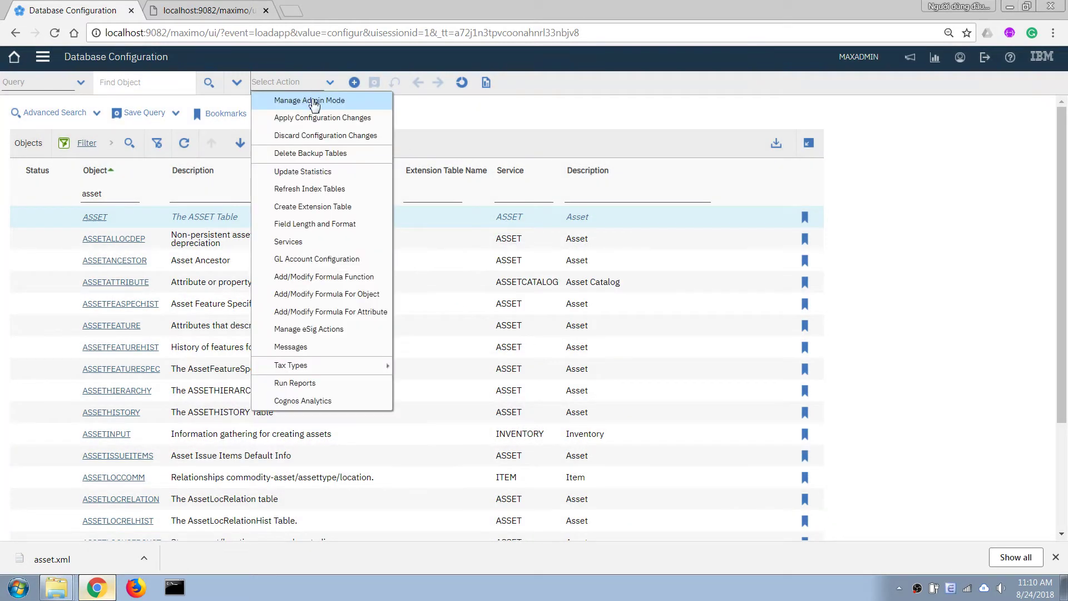
pyautogui.click(318, 102)
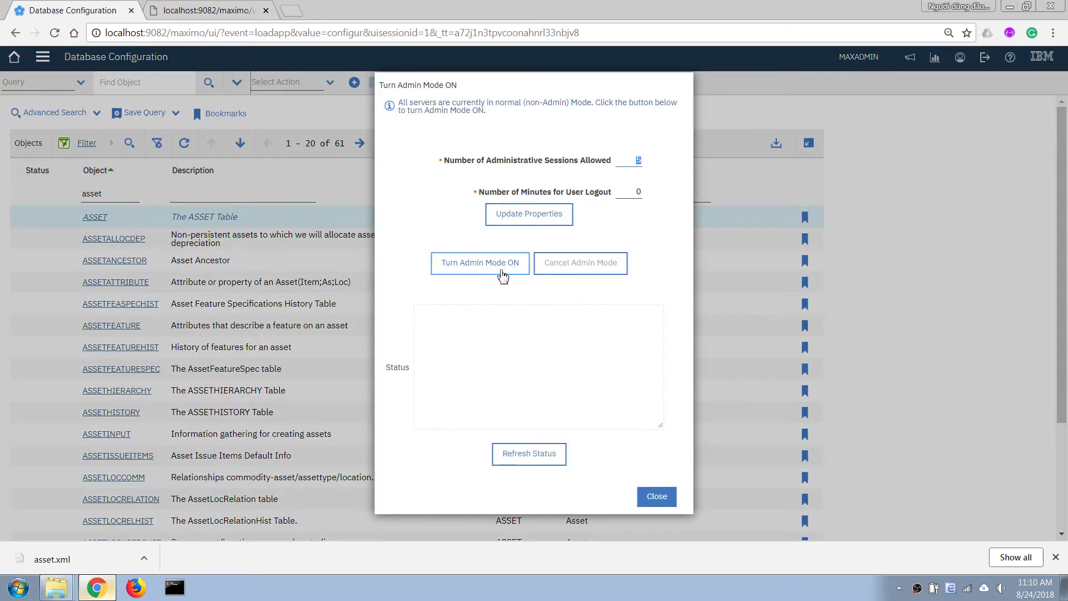
pyautogui.click(659, 500)
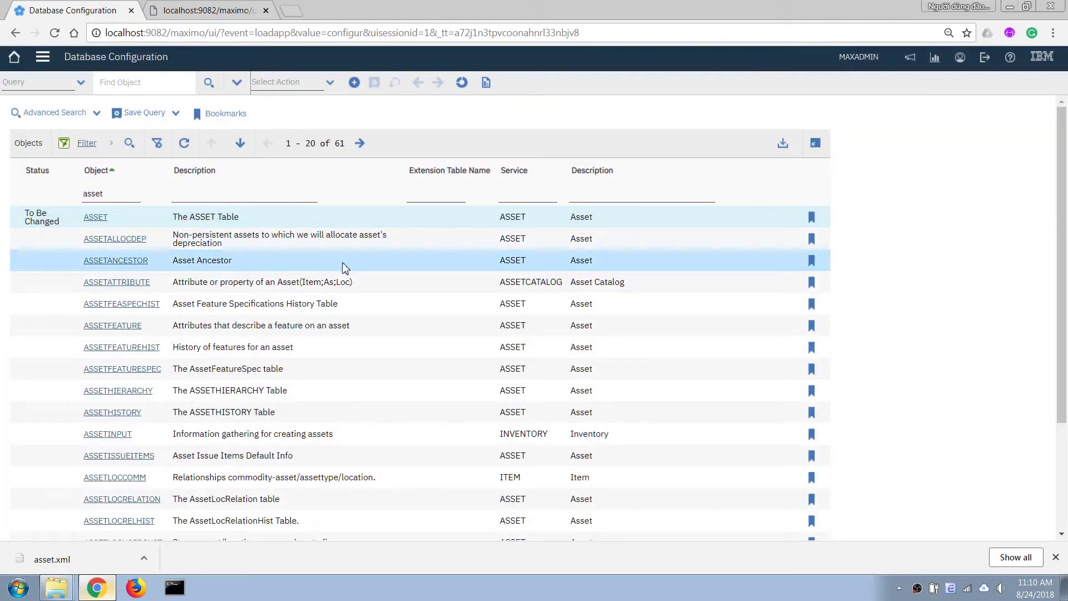
pyautogui.click(289, 82)
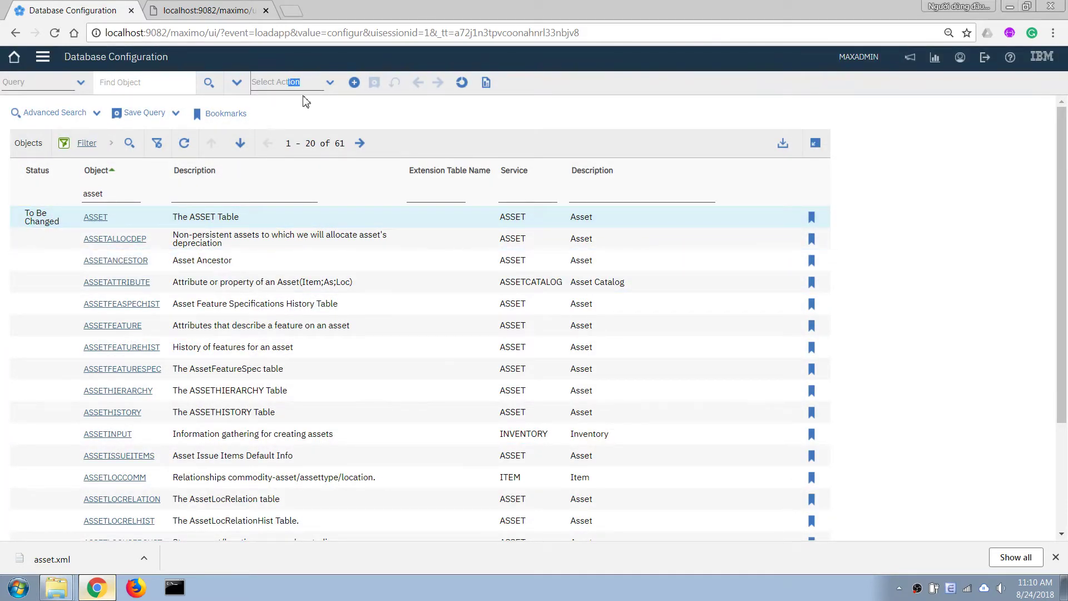
pyautogui.click(306, 100)
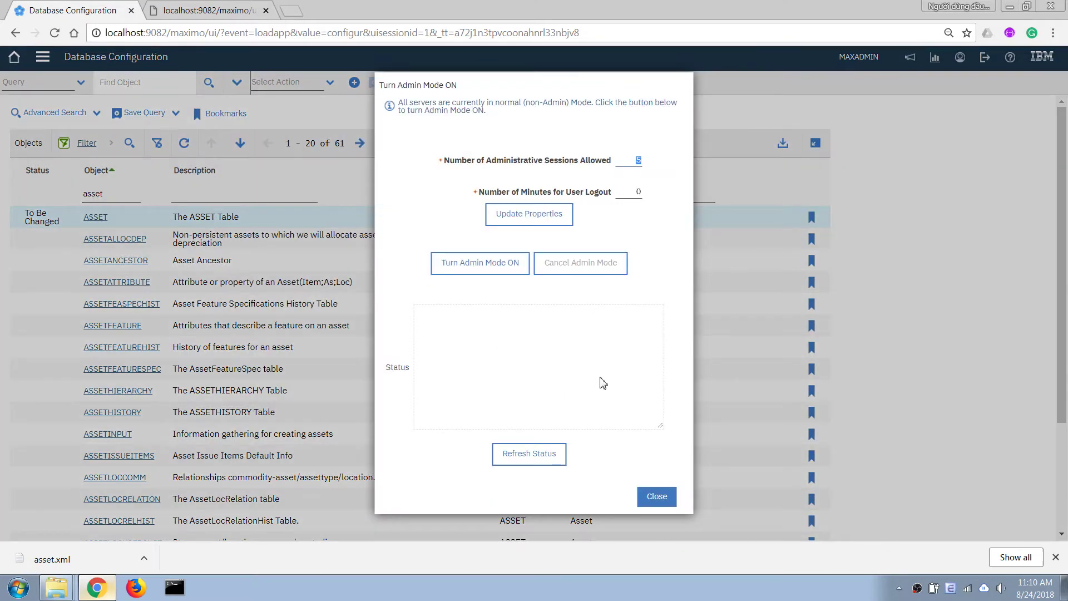
pyautogui.click(657, 496)
# - Open the eSig action management and filter its applications by "database conf"
pyautogui.click(303, 84)
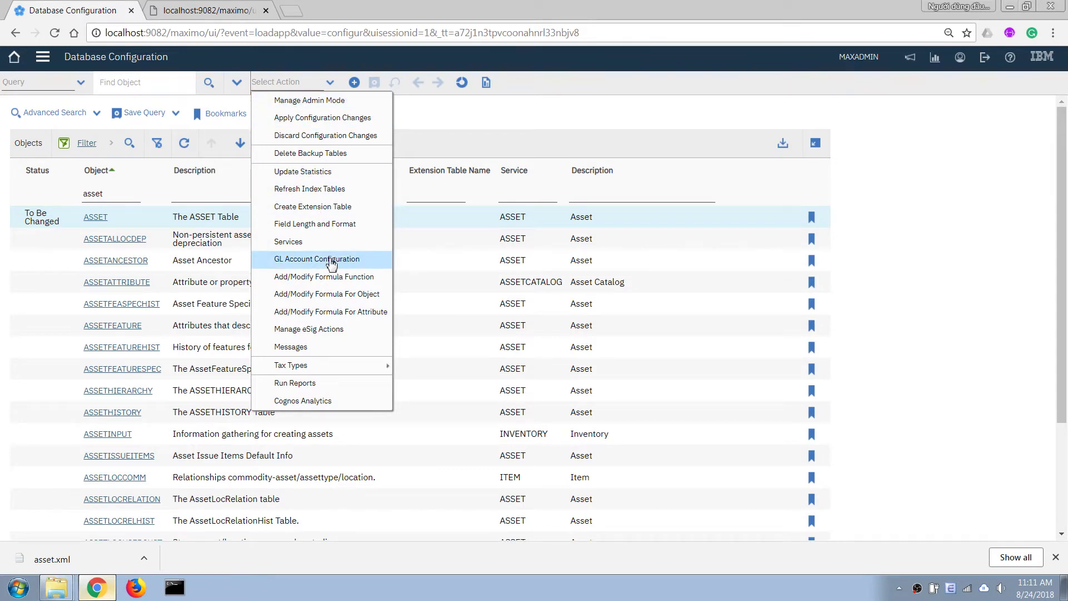
pyautogui.click(296, 331)
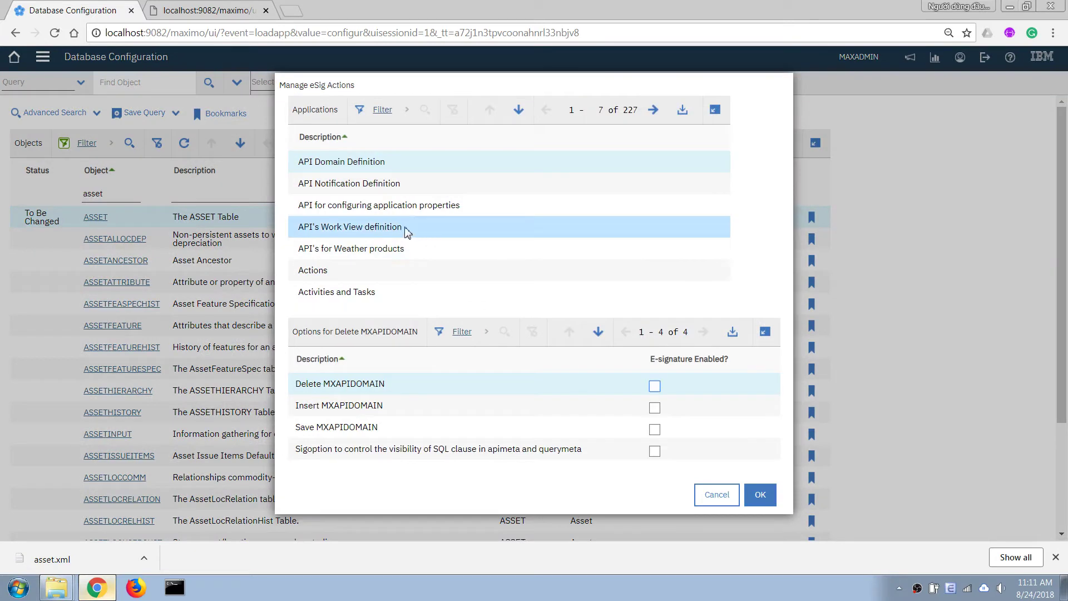
pyautogui.click(381, 111)
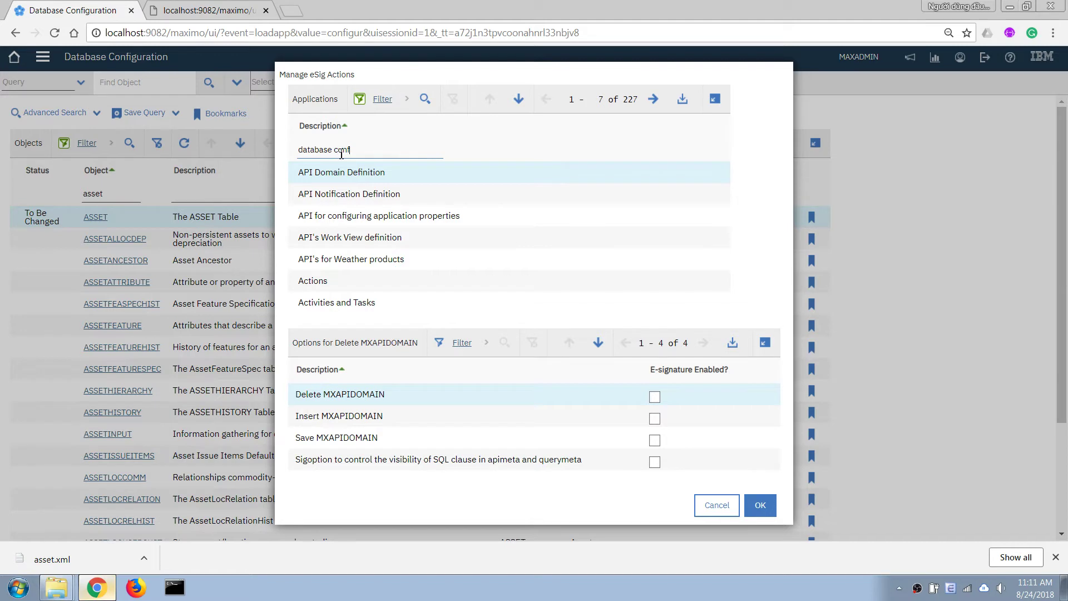
pyautogui.press('Return')
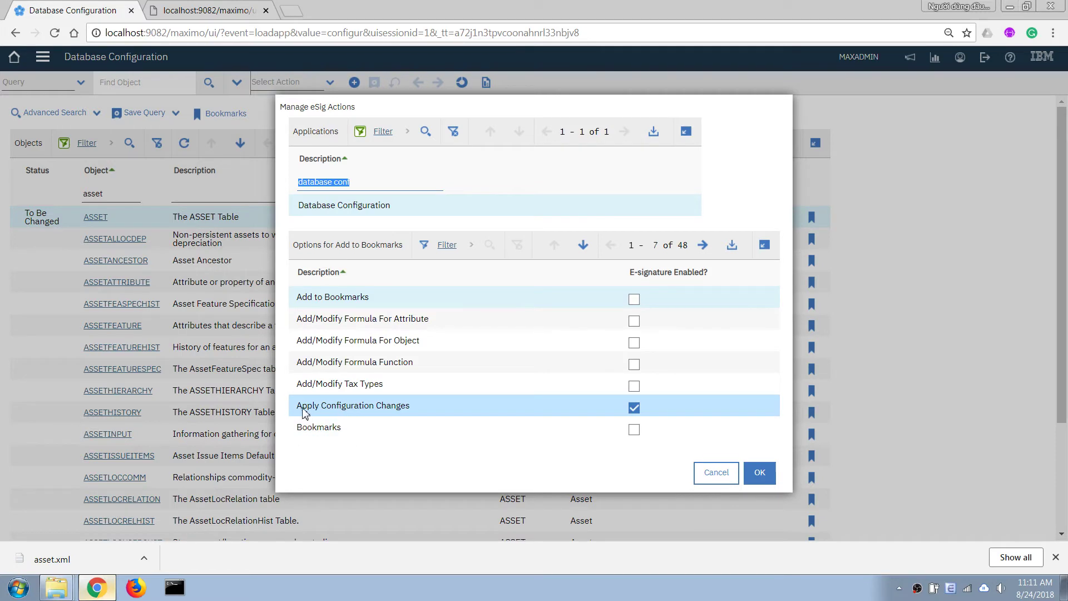
# - Disable the e-signature requirement for Apply Configuration Changes and Manage Admin Mode in Database Configuration, and confirm the settings
pyautogui.click(634, 407)
pyautogui.click(723, 245)
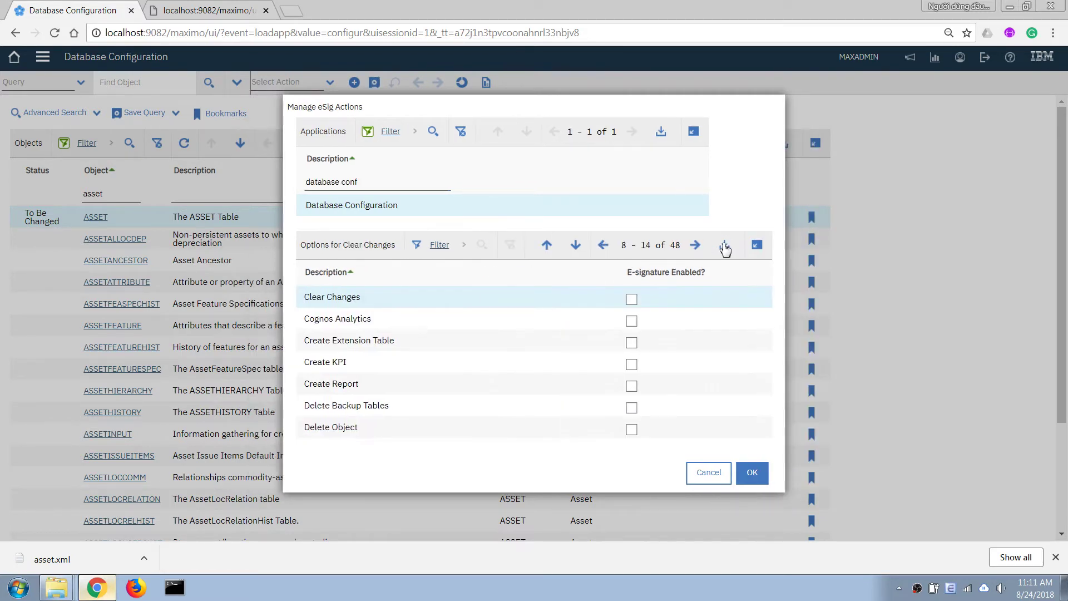
pyautogui.click(697, 247)
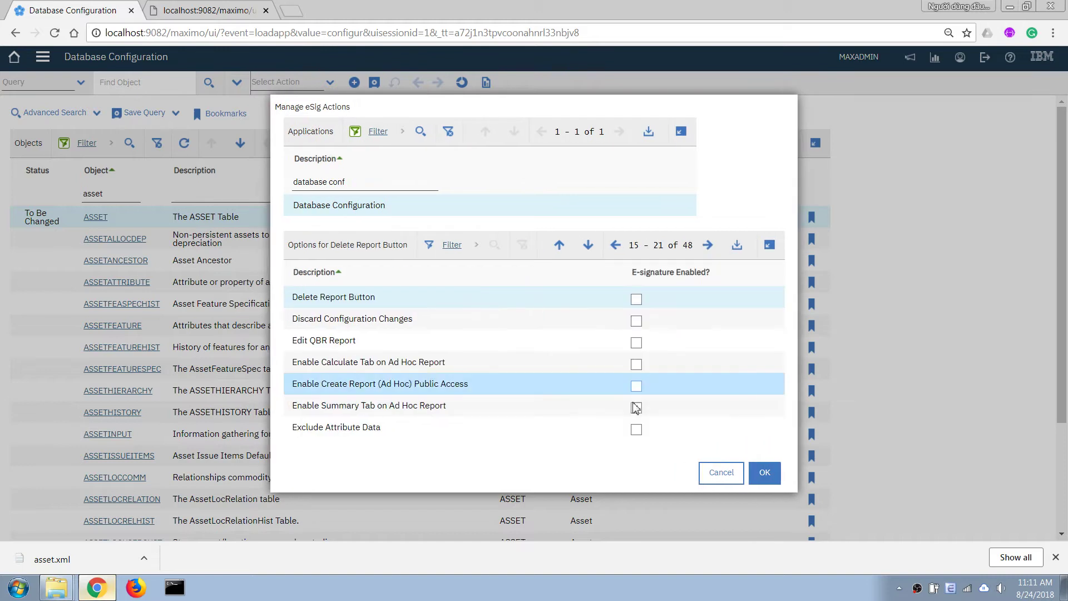
pyautogui.click(708, 247)
pyautogui.click(639, 342)
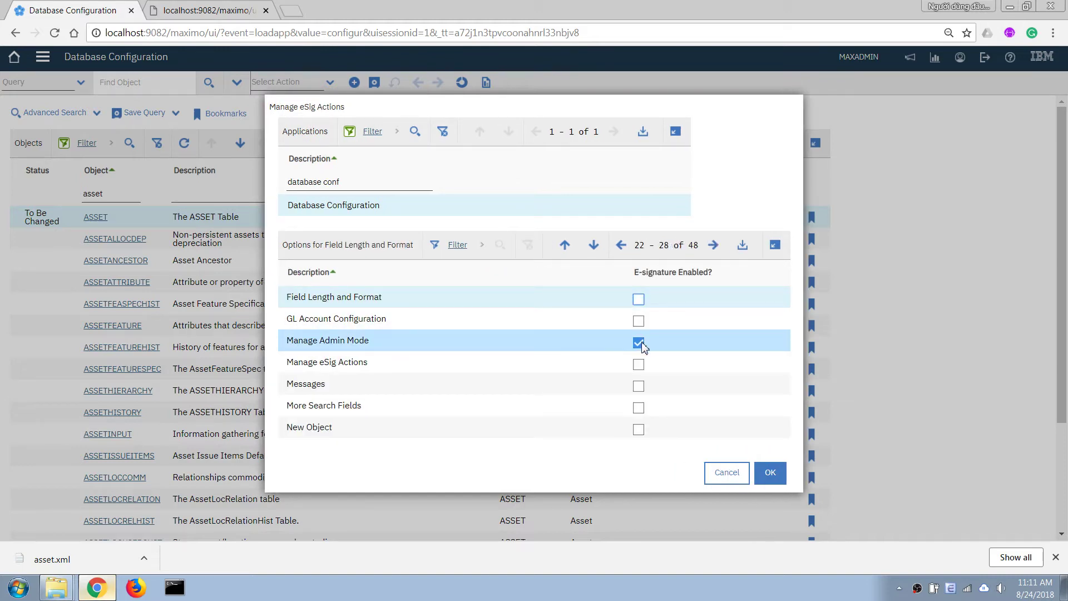
pyautogui.click(764, 473)
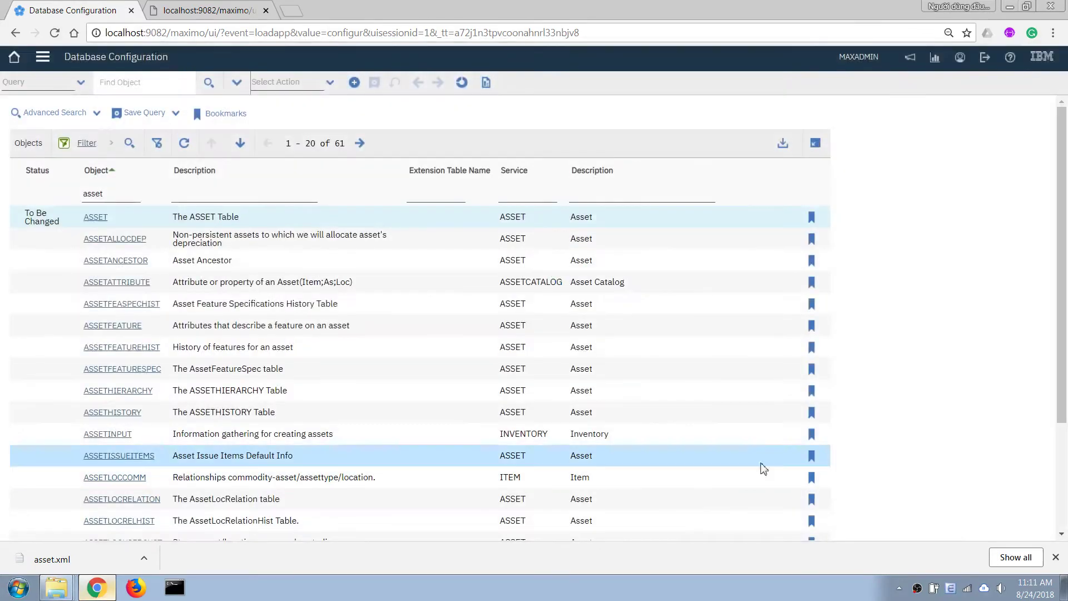
# - Turn on Admin Mode for the server and refresh its status until the process completes
pyautogui.click(293, 87)
pyautogui.click(288, 101)
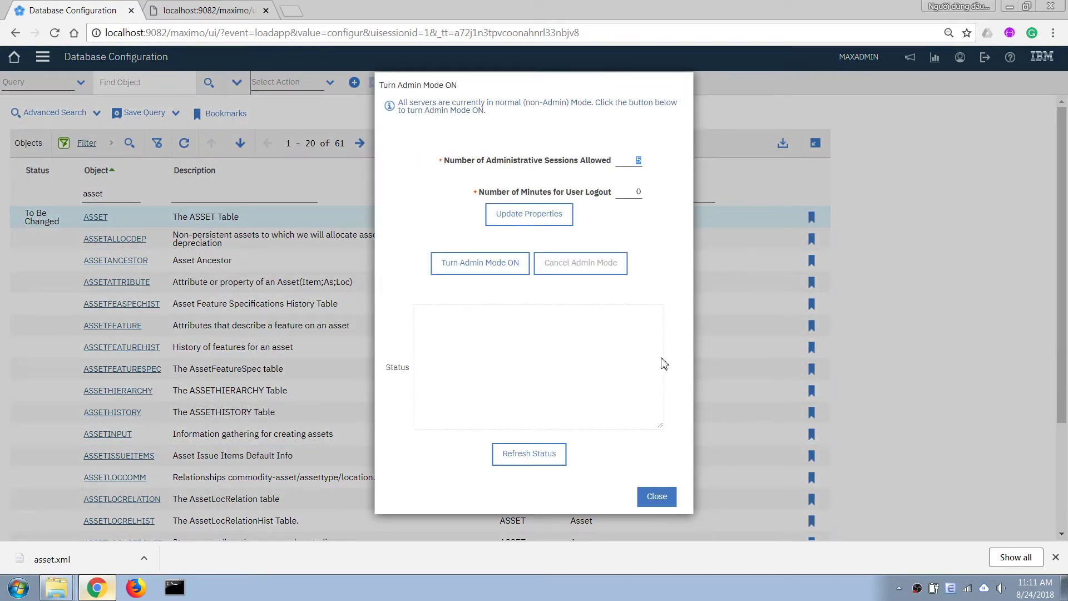
pyautogui.click(485, 268)
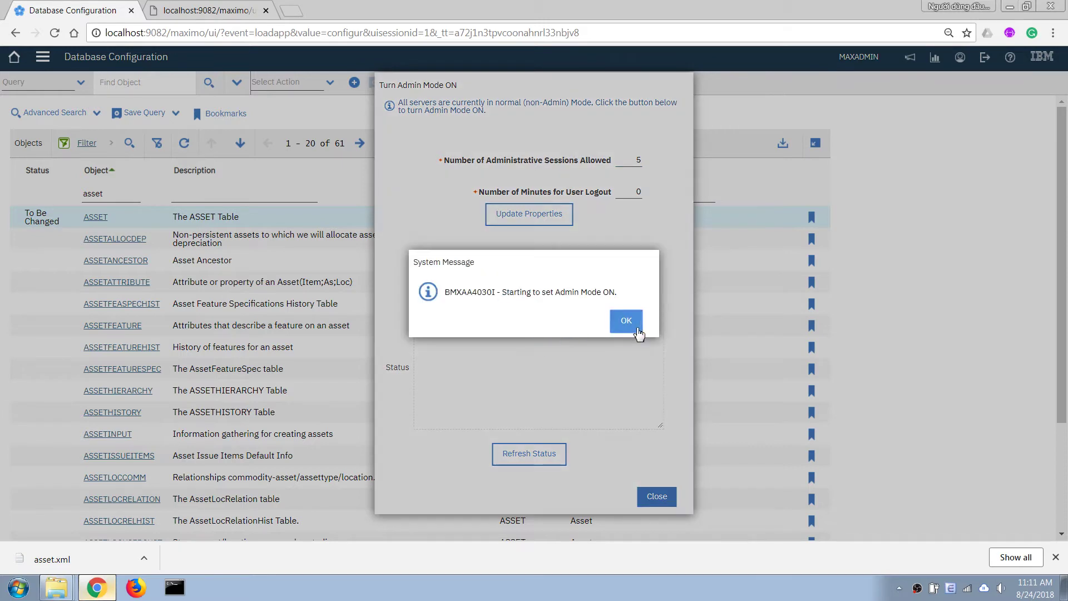
pyautogui.click(635, 323)
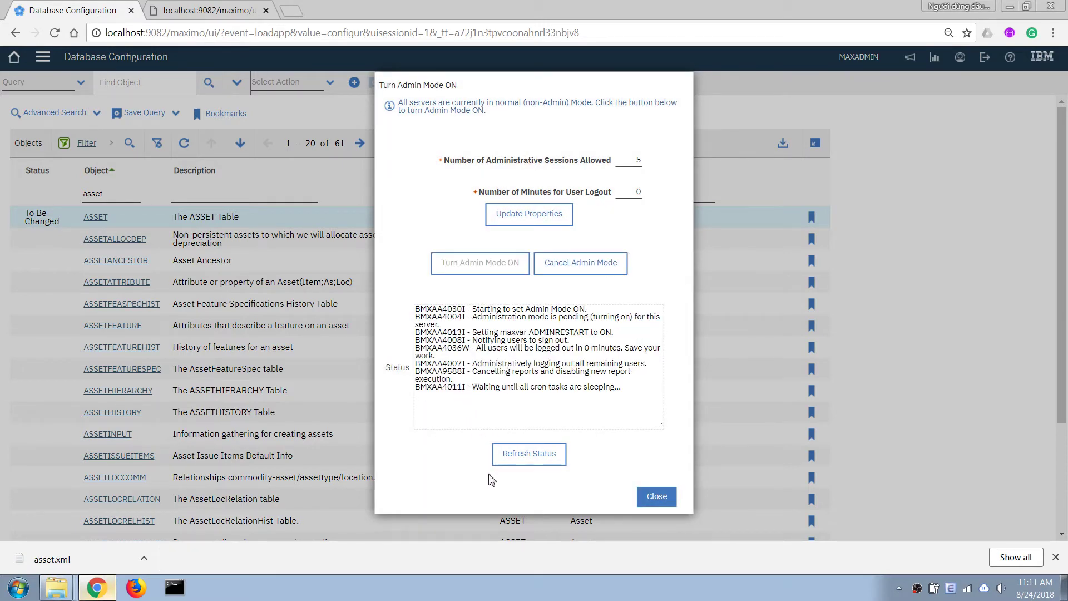
pyautogui.click(522, 455)
pyautogui.click(533, 450)
pyautogui.click(526, 453)
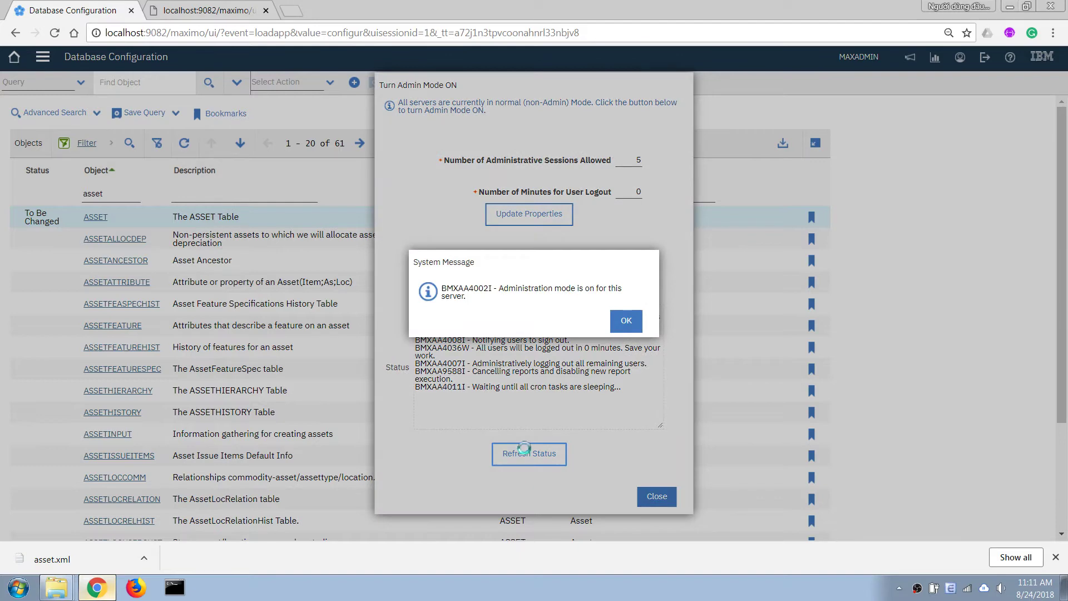
# - Close the Admin Mode dialog and start the structural database configuration, confirming that a current backup exists
pyautogui.click(626, 323)
pyautogui.click(656, 496)
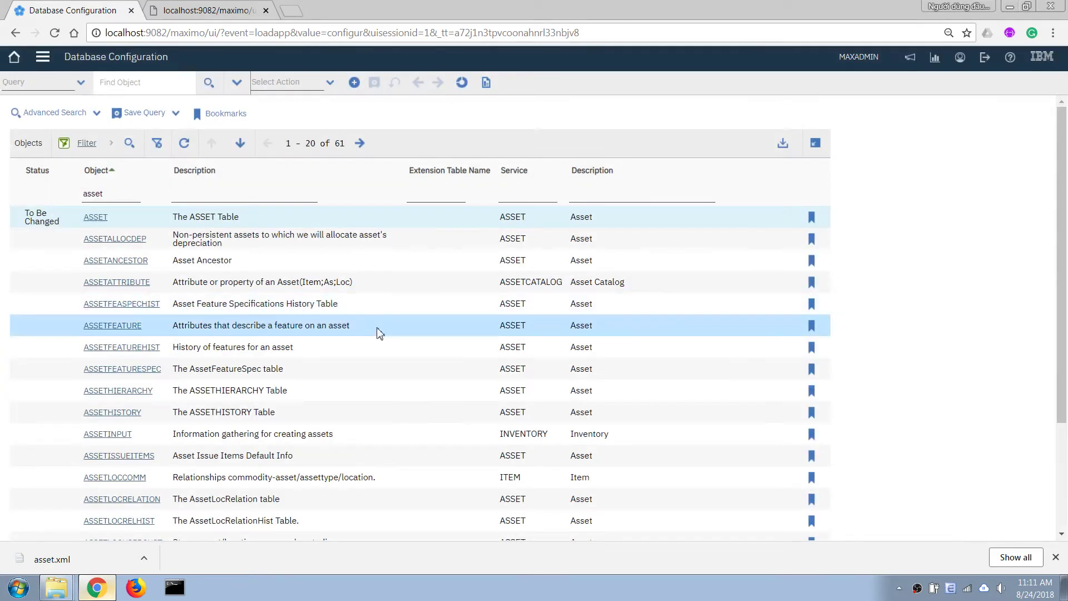
pyautogui.click(282, 82)
pyautogui.click(300, 119)
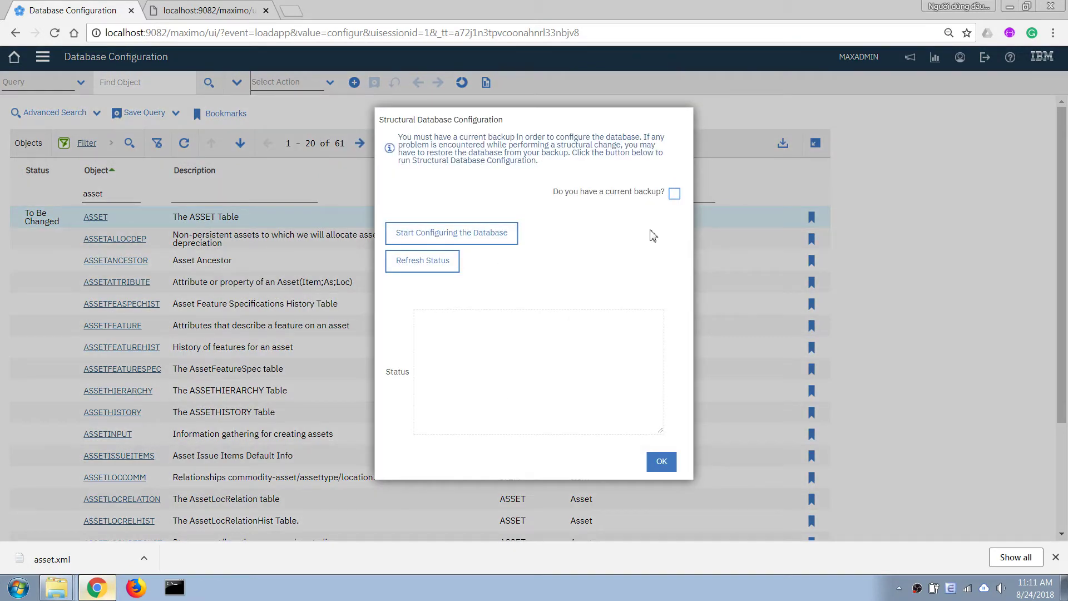
pyautogui.click(675, 194)
pyautogui.click(414, 235)
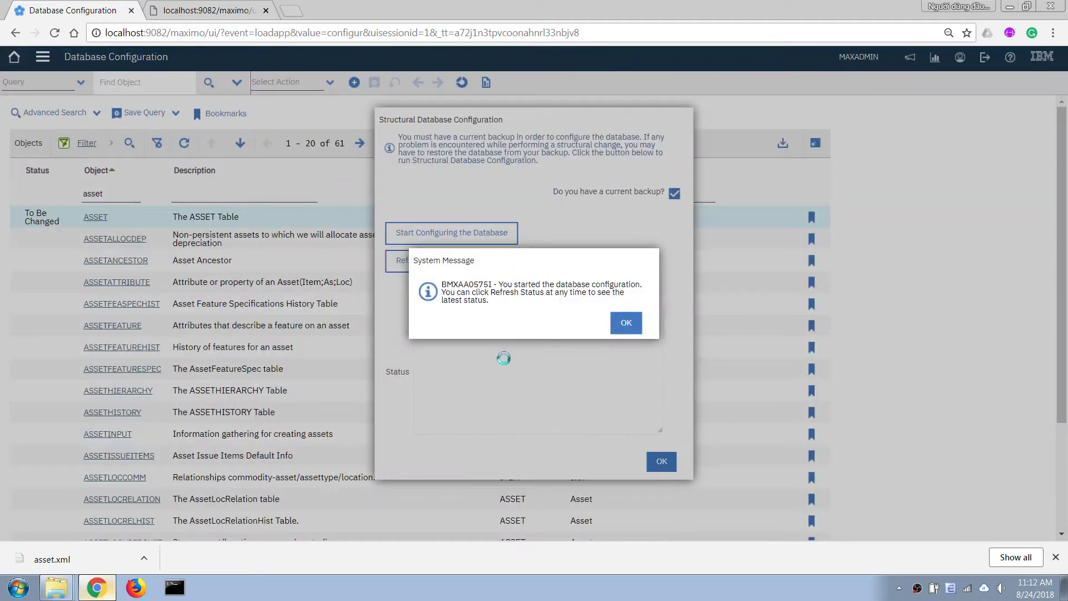
pyautogui.click(623, 322)
# - Refresh the status of the running database configuration and close the Structural Database Configuration dialog
pyautogui.tripleClick(567, 412)
pyautogui.click(535, 395)
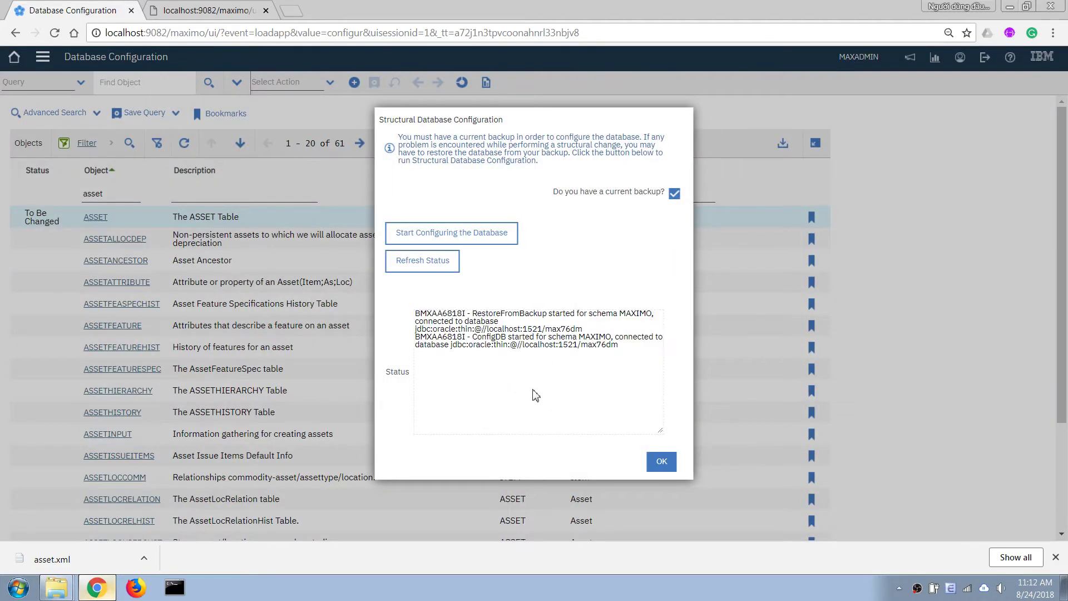
pyautogui.click(423, 265)
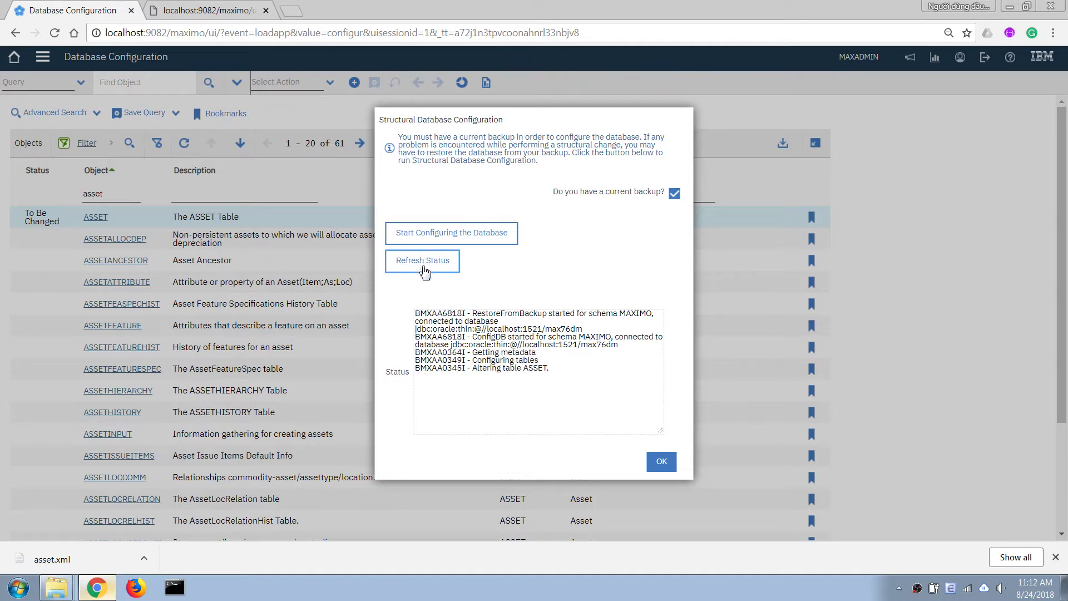
pyautogui.tripleClick(538, 416)
pyautogui.click(431, 267)
pyautogui.click(662, 462)
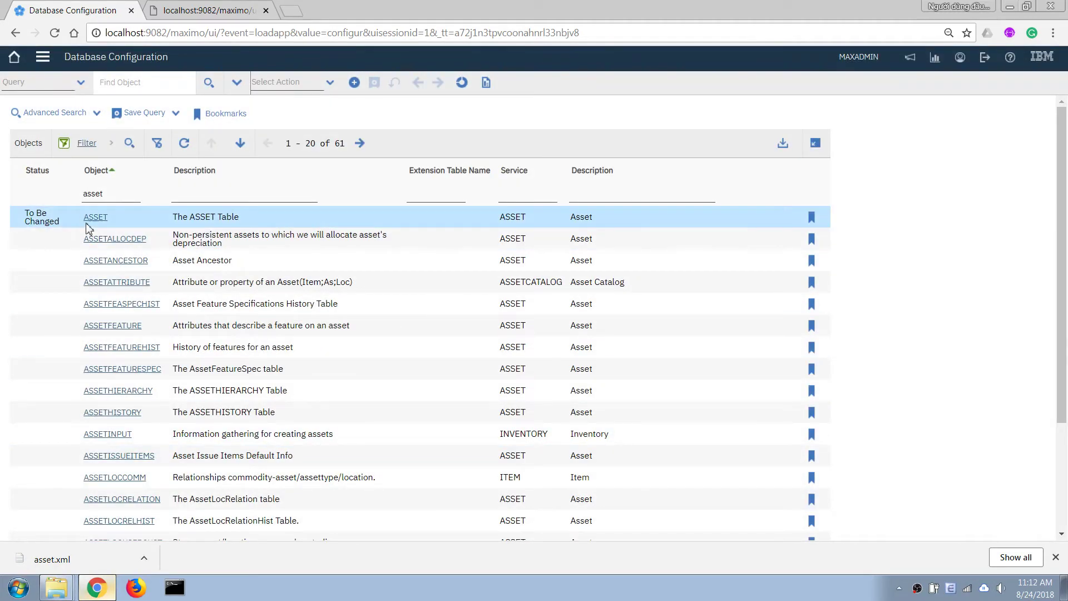
# - Go to Application Designer, filter the applications by "asset" and open the ASSET application
pyautogui.click(43, 57)
pyautogui.moveTo(119, 428)
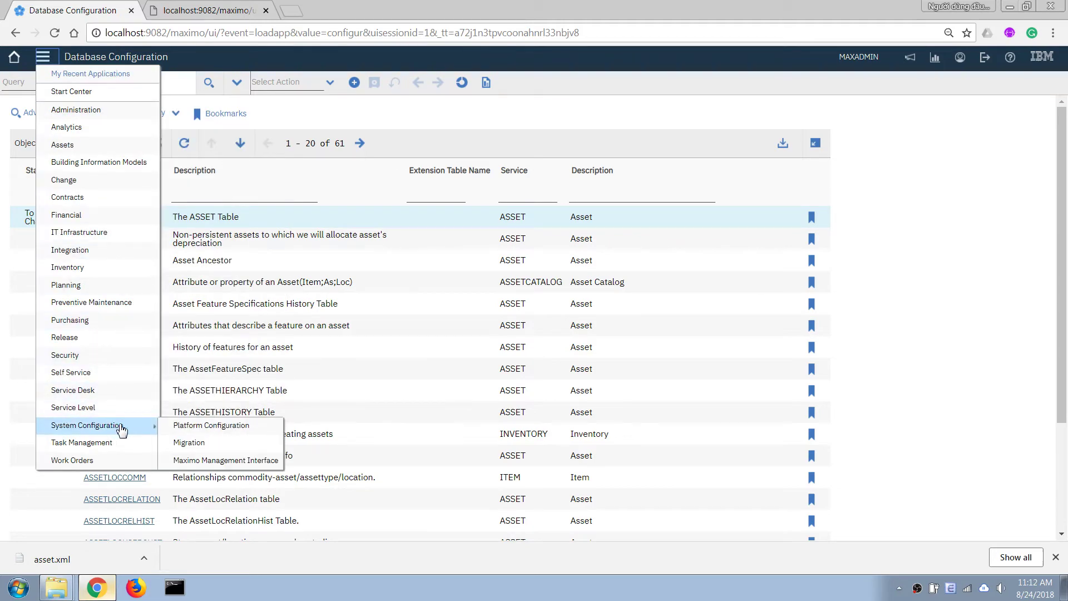
pyautogui.moveTo(164, 434)
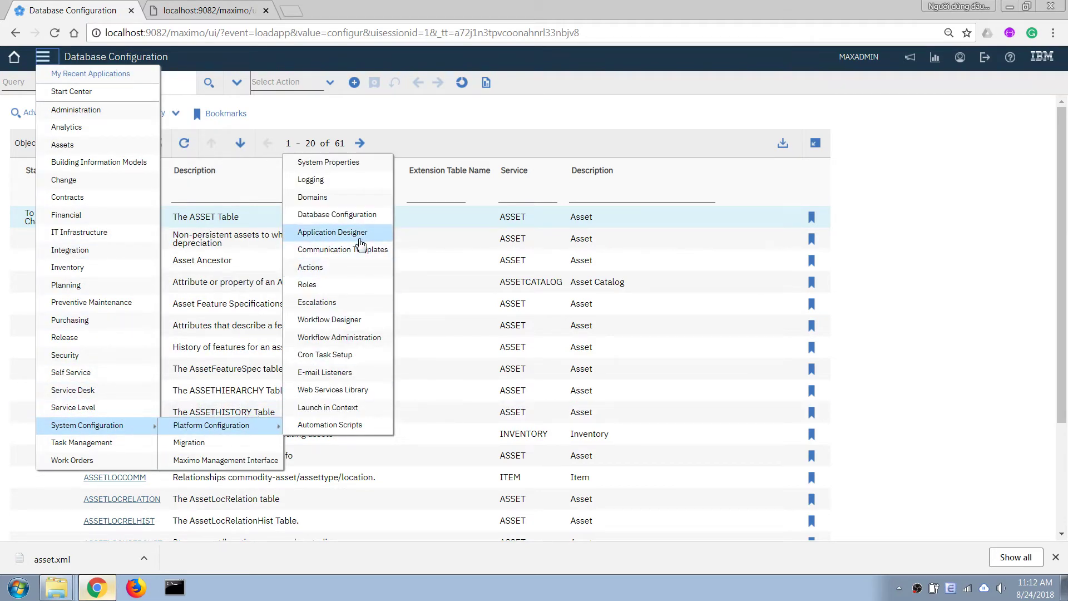
pyautogui.click(332, 232)
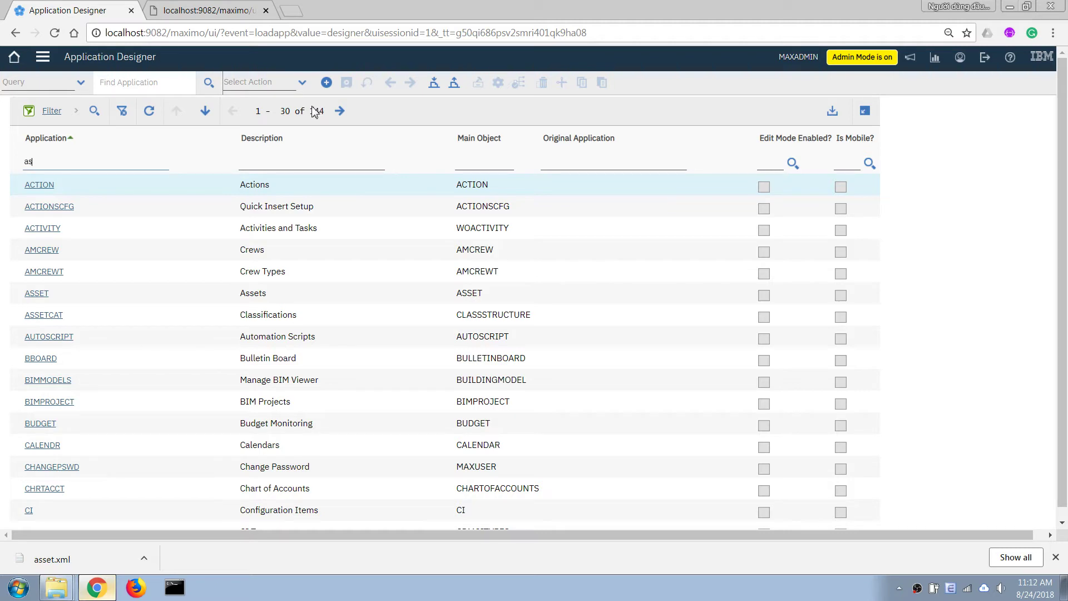
pyautogui.press('Return')
pyautogui.click(34, 188)
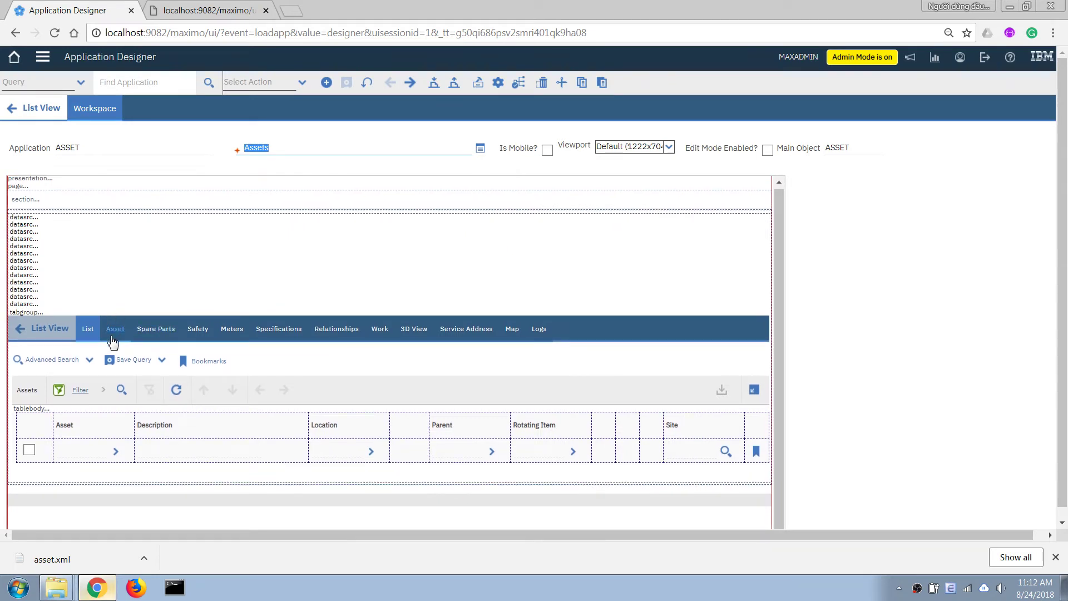
# - Delete the Custom Text field between Asset and Status in the header of the application's Asset tab
pyautogui.click(115, 331)
pyautogui.scroll(-3, 148, 362)
pyautogui.click(54, 297)
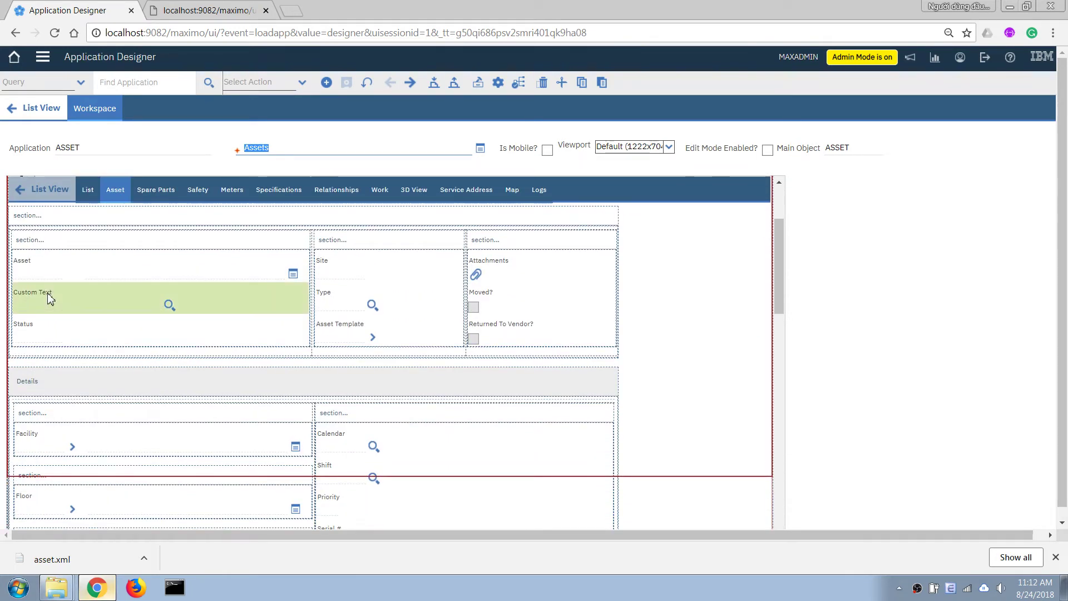
pyautogui.rightClick(44, 296)
pyautogui.click(69, 382)
# - Add a Textbox control to the header section that holds the Asset and Status fields
pyautogui.click(36, 282)
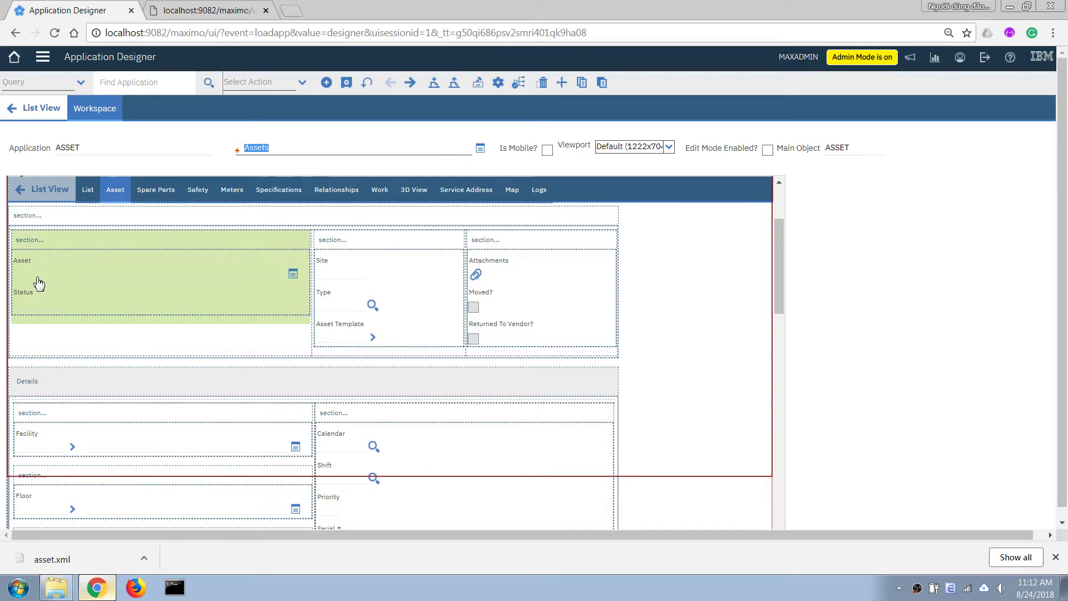
pyautogui.click(478, 83)
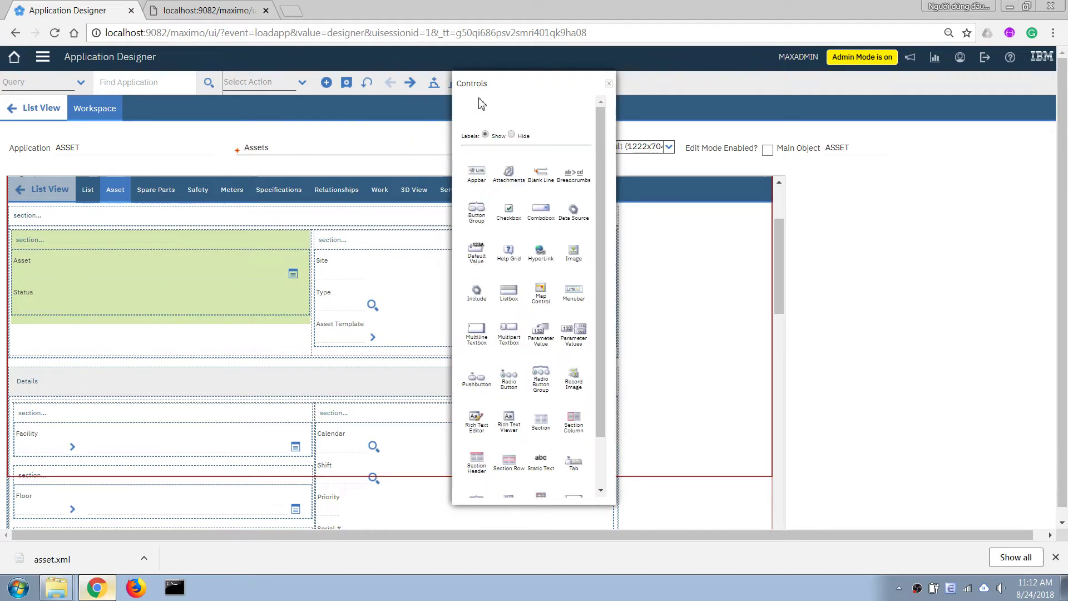
pyautogui.moveTo(601, 142); pyautogui.dragTo(639, 284)
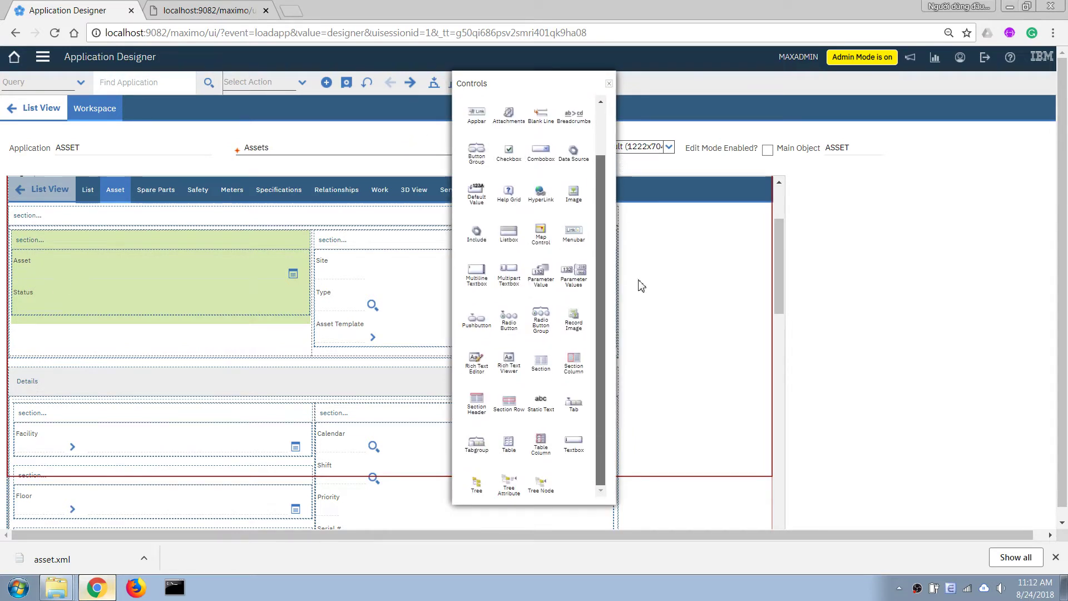
pyautogui.moveTo(576, 443); pyautogui.dragTo(68, 295)
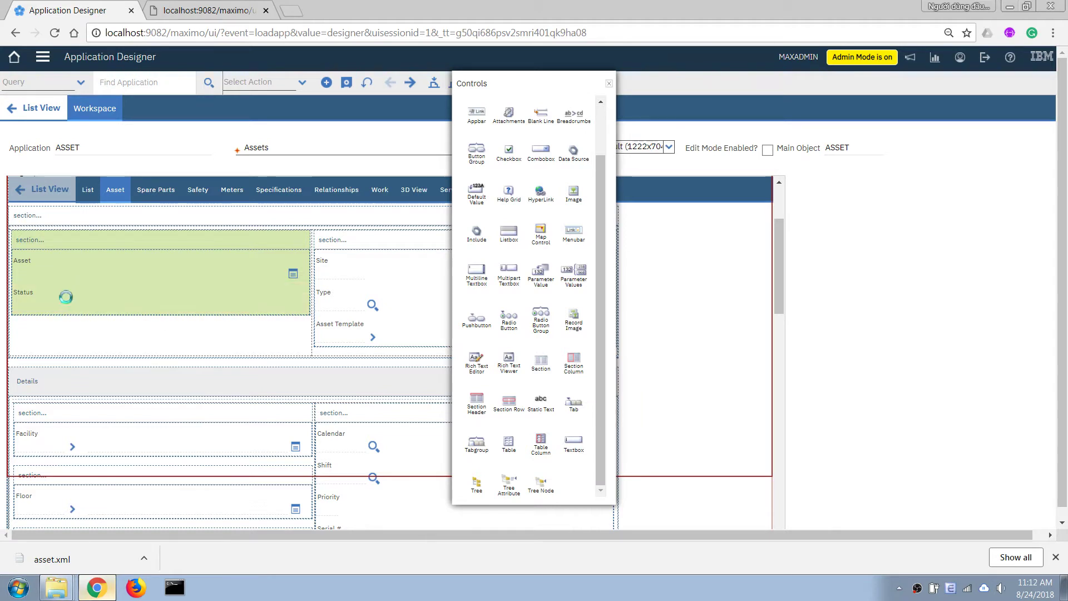
# - Set the new textbox's attribute to PERSONID, save the ASSET application and return to the application list
pyautogui.rightClick(24, 304)
pyautogui.click(39, 317)
pyautogui.click(482, 306)
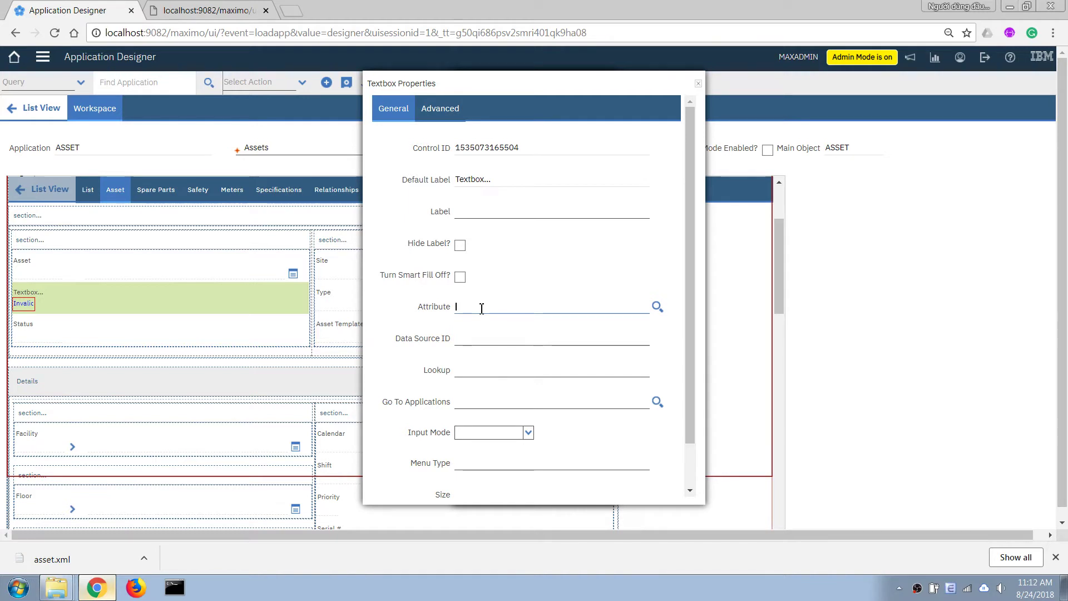
pyautogui.write('personid')
pyautogui.press('Tab')
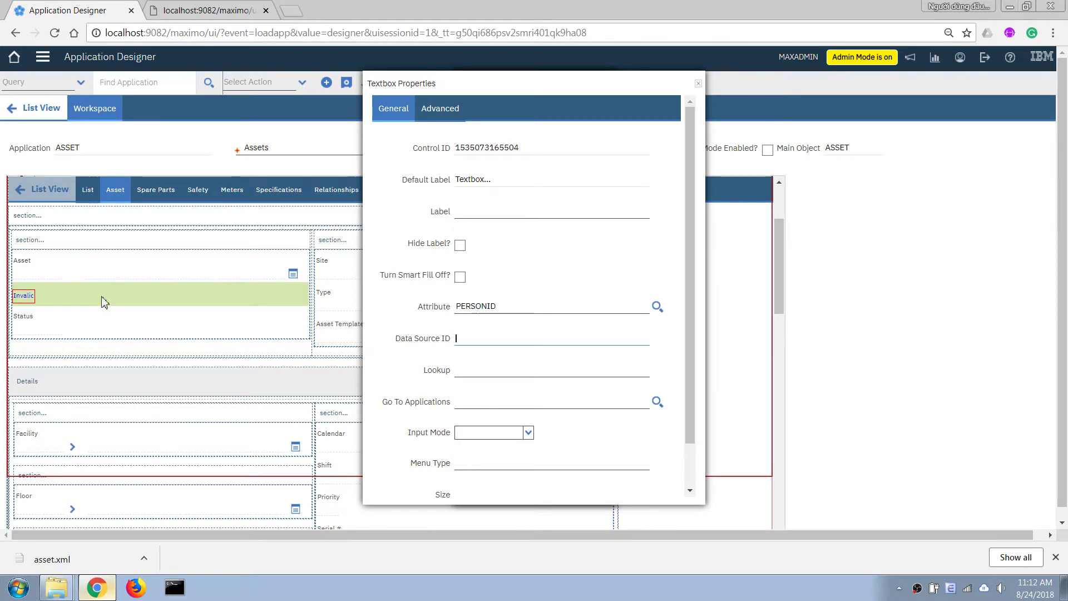
pyautogui.click(699, 84)
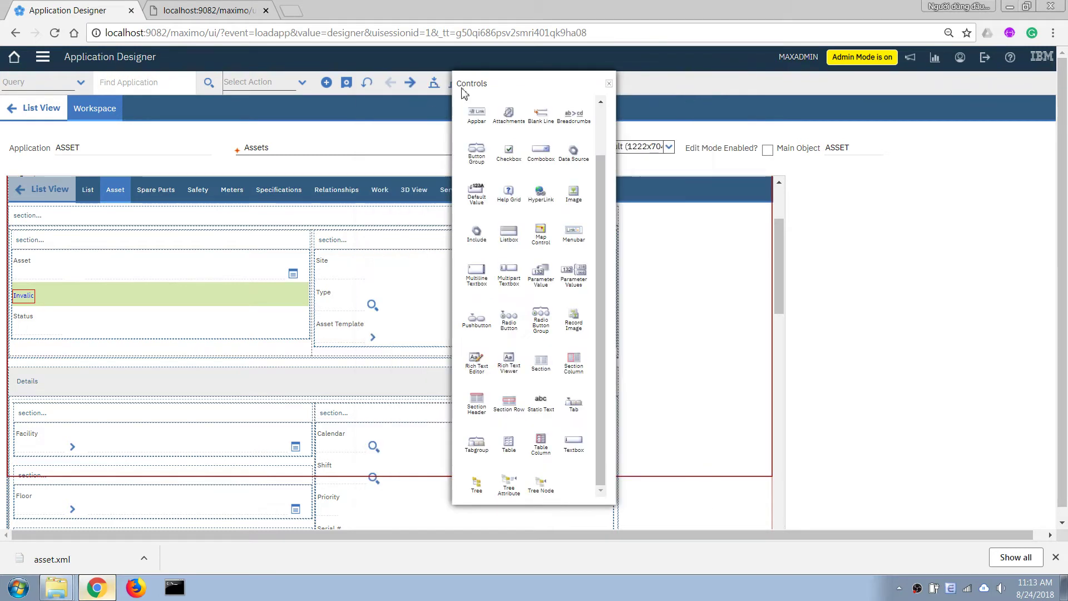
pyautogui.click(610, 85)
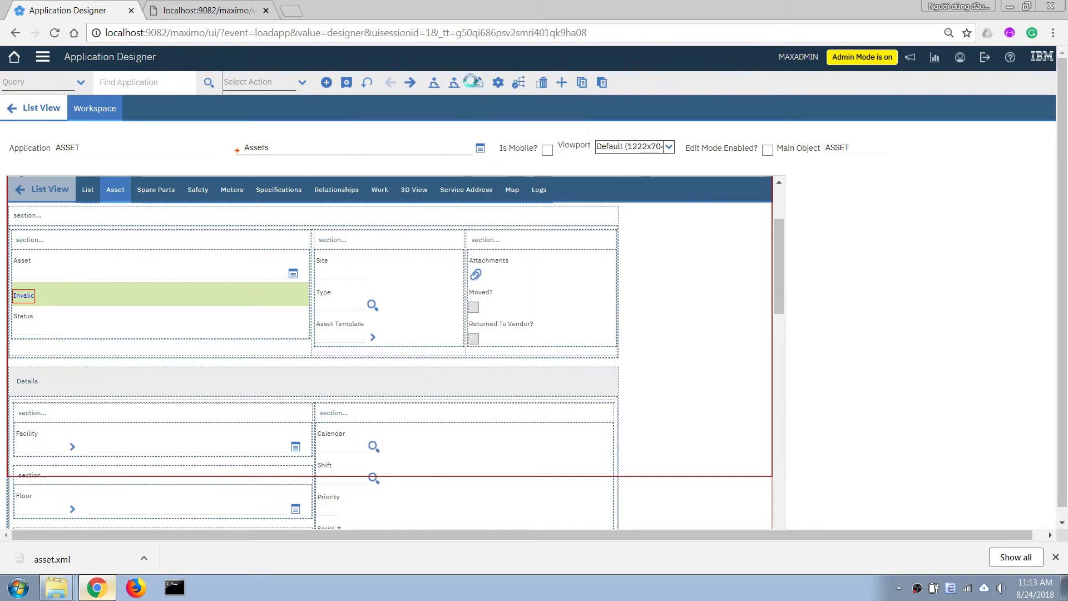
pyautogui.click(346, 83)
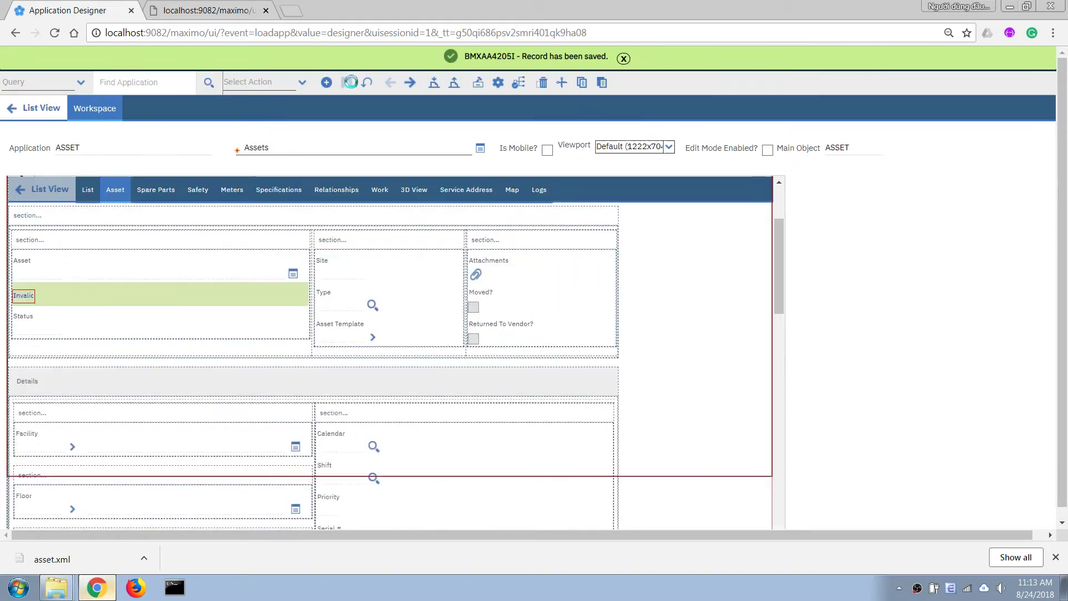
pyautogui.click(33, 111)
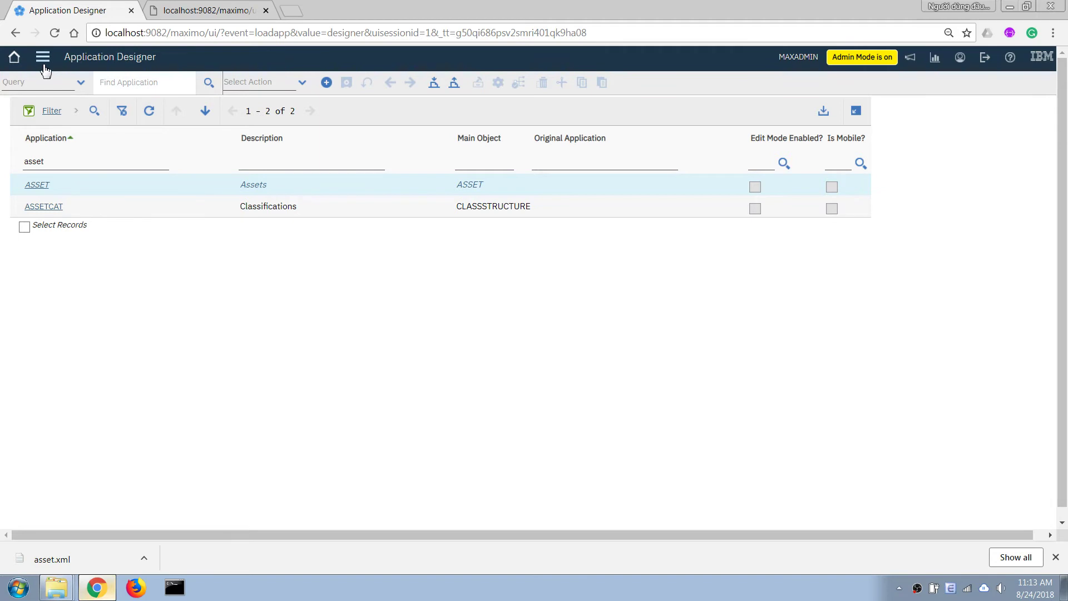
pyautogui.click(43, 57)
pyautogui.moveTo(127, 395)
pyautogui.moveTo(124, 429)
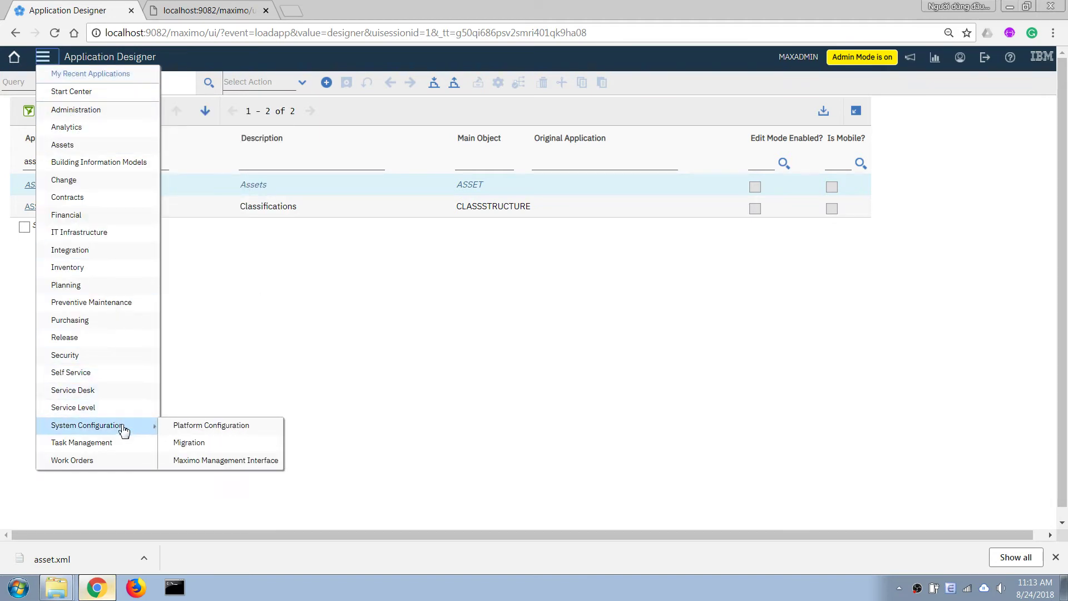
pyautogui.moveTo(189, 427)
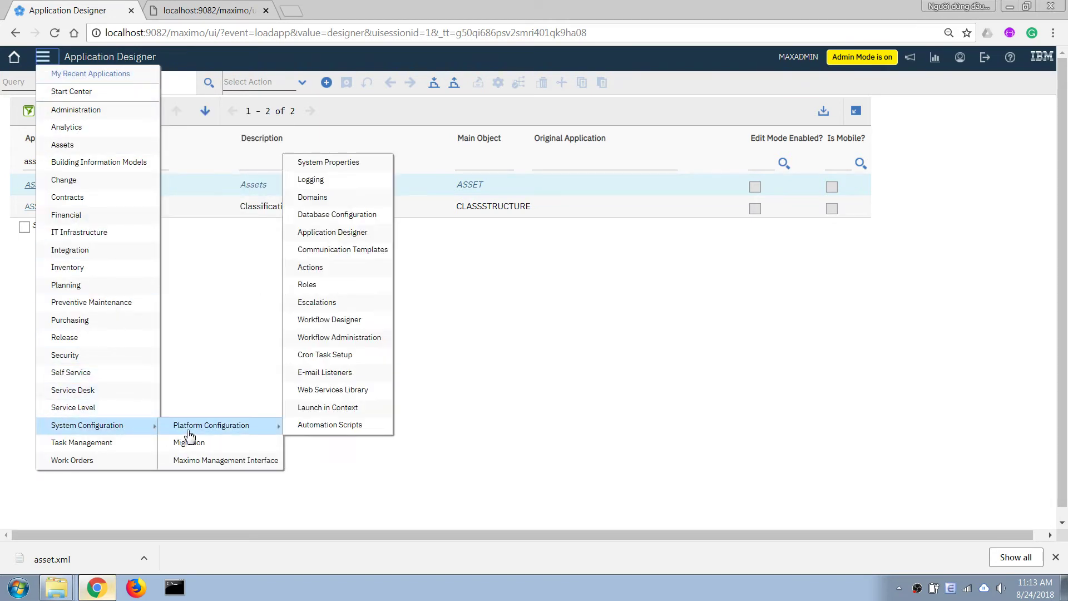
pyautogui.click(310, 219)
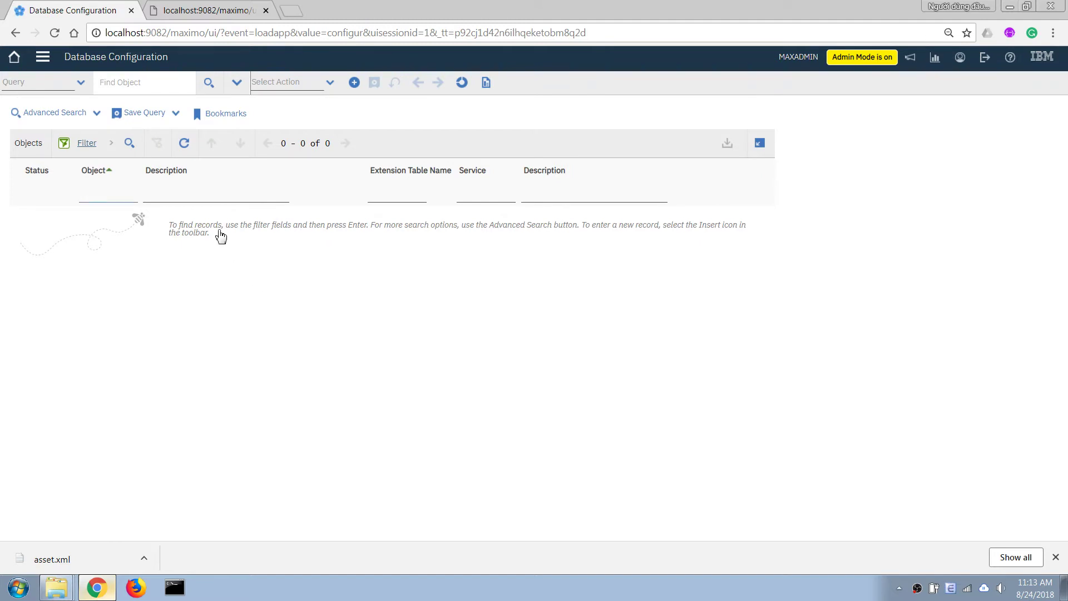
# - Go to the Assets application and open the record of asset 1004, Fire Extinguisher
pyautogui.click(42, 57)
pyautogui.moveTo(109, 144)
pyautogui.click(184, 146)
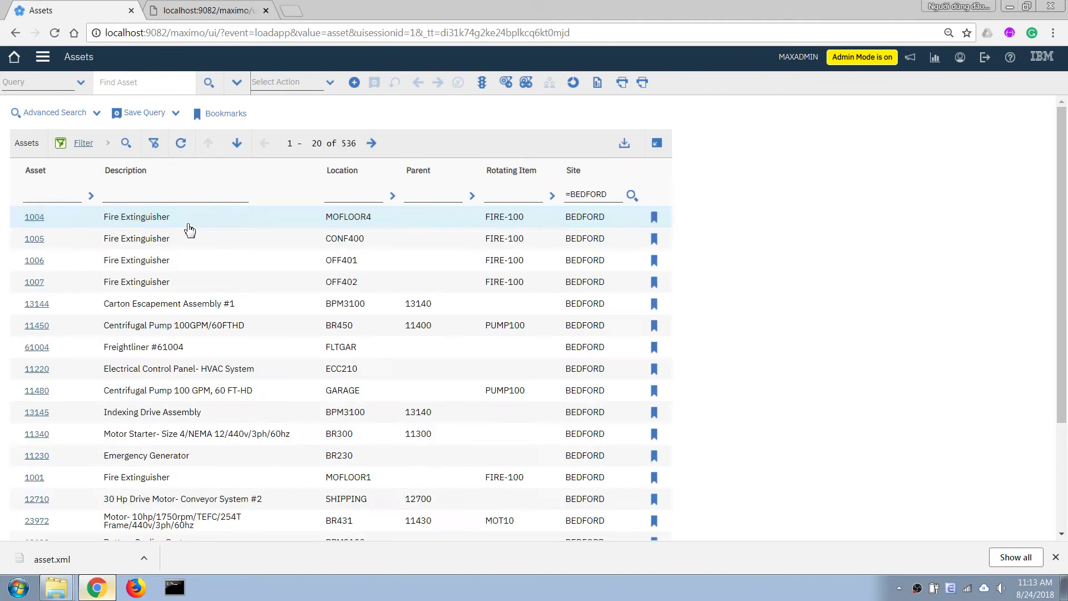
pyautogui.click(35, 217)
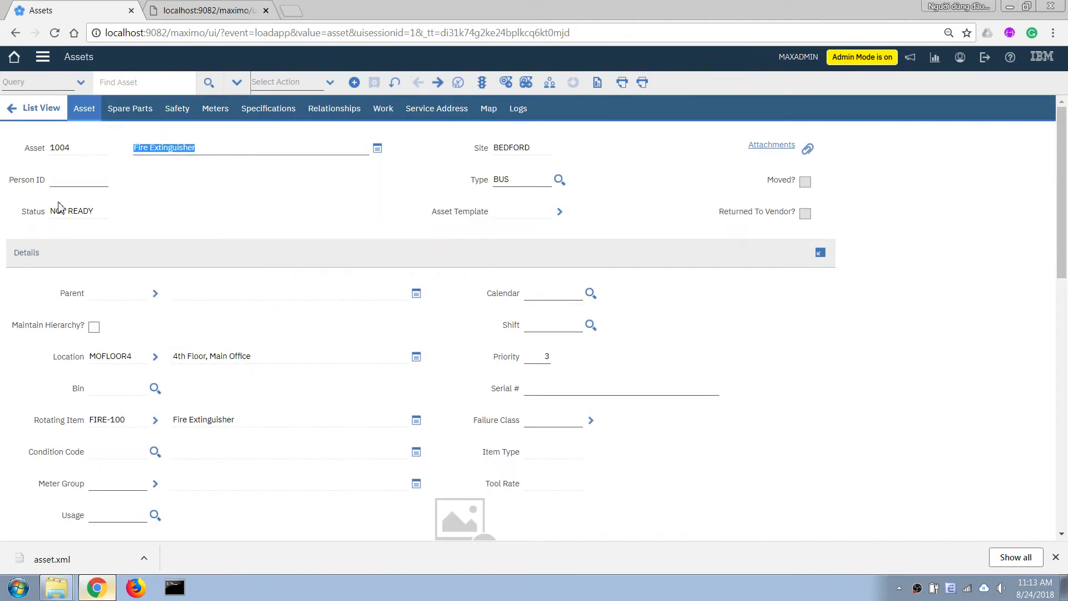
# - Set the asset's Person ID to "fdfdfdfdf" and save the record
pyautogui.click(58, 180)
pyautogui.write('fdfdfdfdf')
pyautogui.click(374, 83)
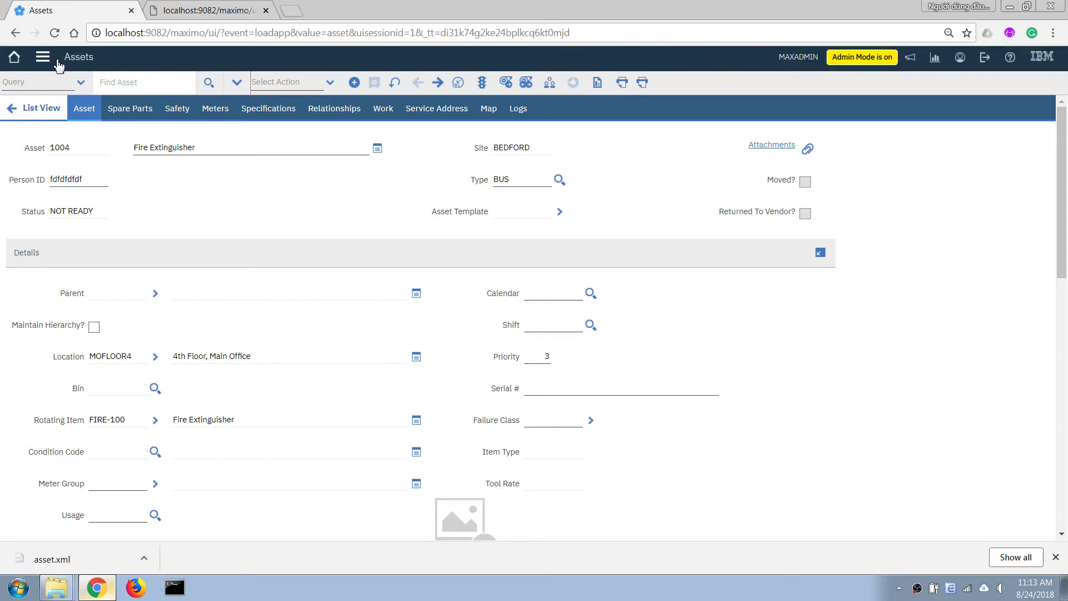
# - Go to the People application and open the record of the sixth person in the list
pyautogui.click(42, 56)
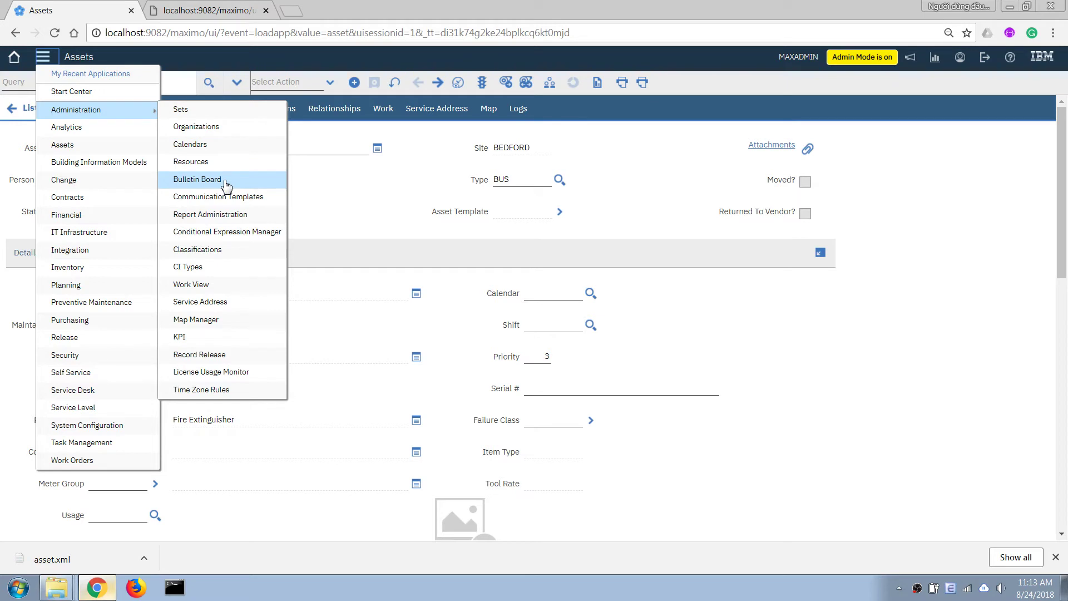
pyautogui.moveTo(228, 164)
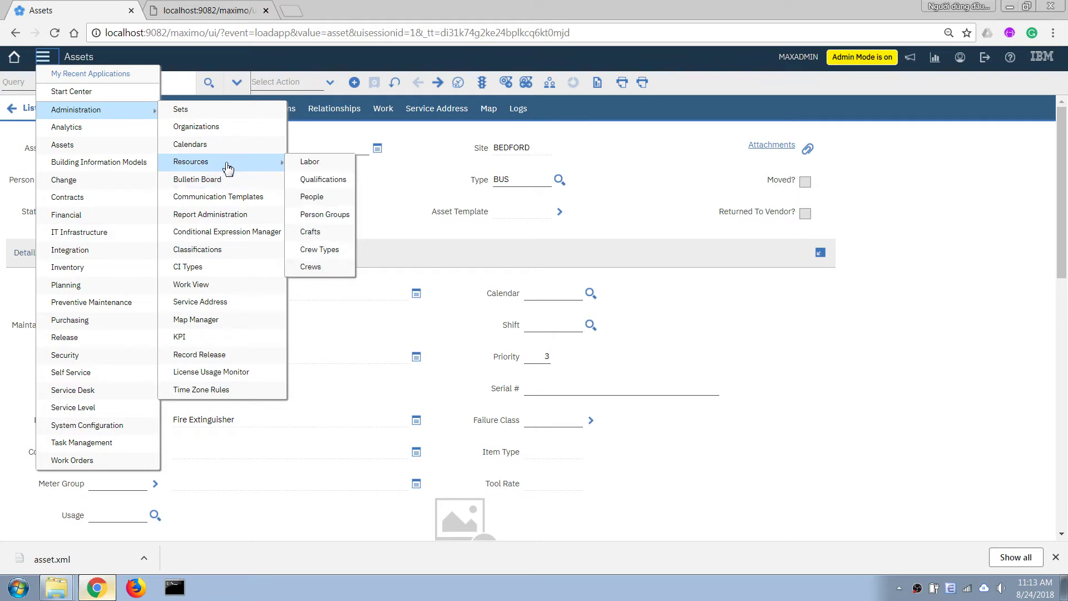
pyautogui.click(315, 199)
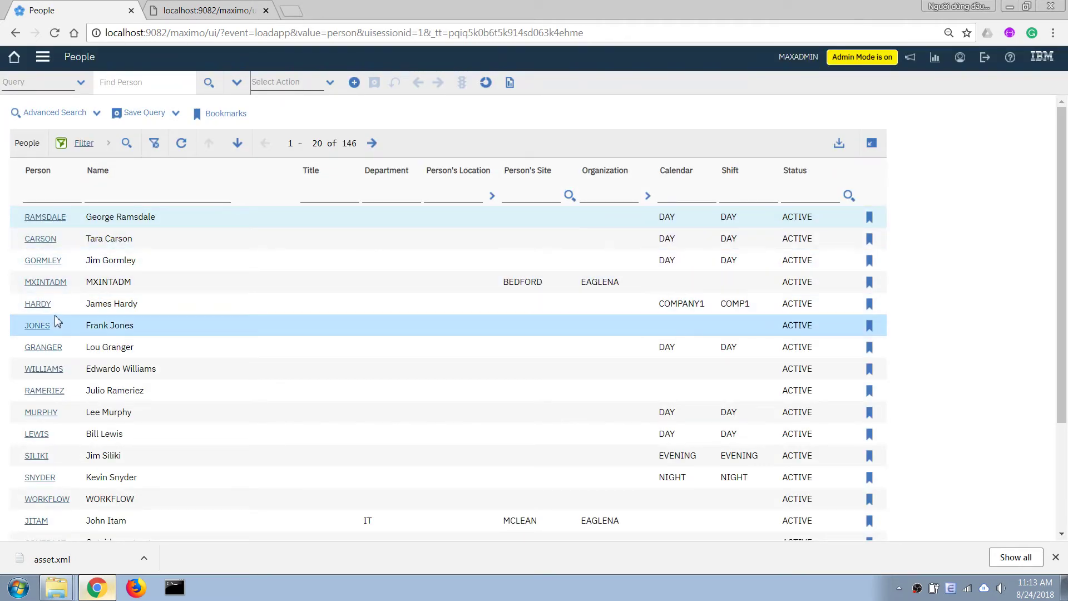
pyautogui.scroll(-1, 61, 329)
pyautogui.scroll(-2, 61, 329)
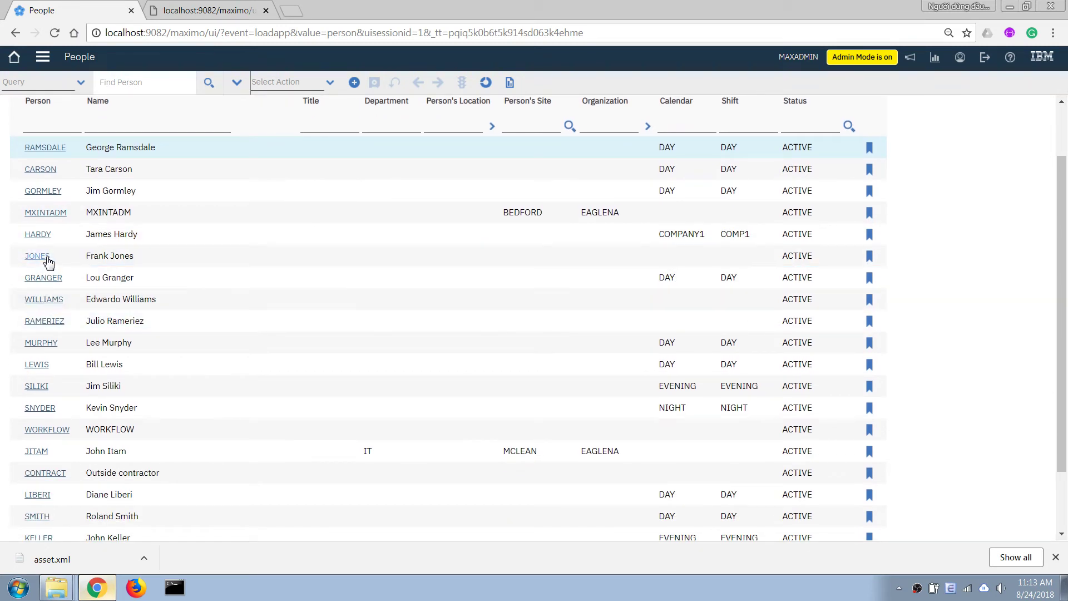
pyautogui.click(37, 256)
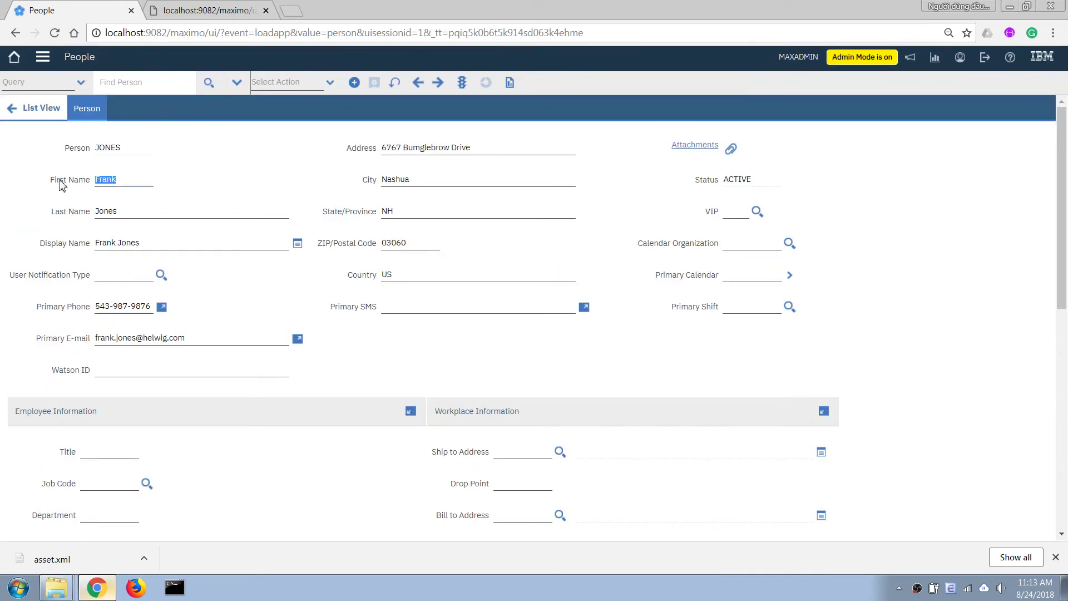
# - Show the field help for the person's Display Name and highlight the table name in its Table.Column entry
pyautogui.doubleClick(108, 148)
pyautogui.press('alt')
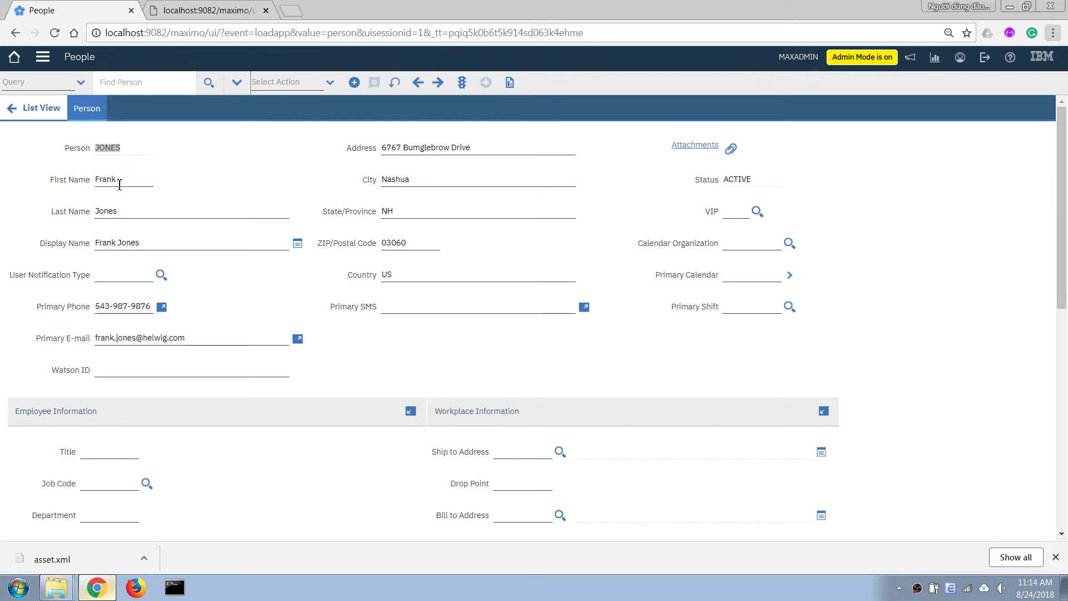
pyautogui.click(119, 184)
pyautogui.click(128, 246)
pyautogui.hotkey('alt', 'F1')
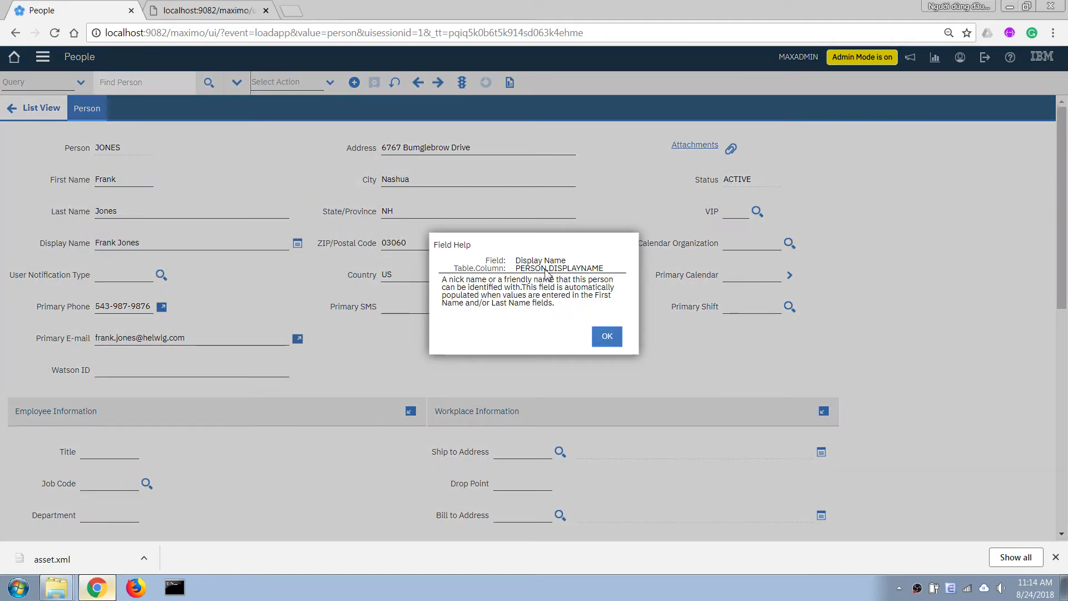
pyautogui.click(617, 339)
pyautogui.doubleClick(528, 269)
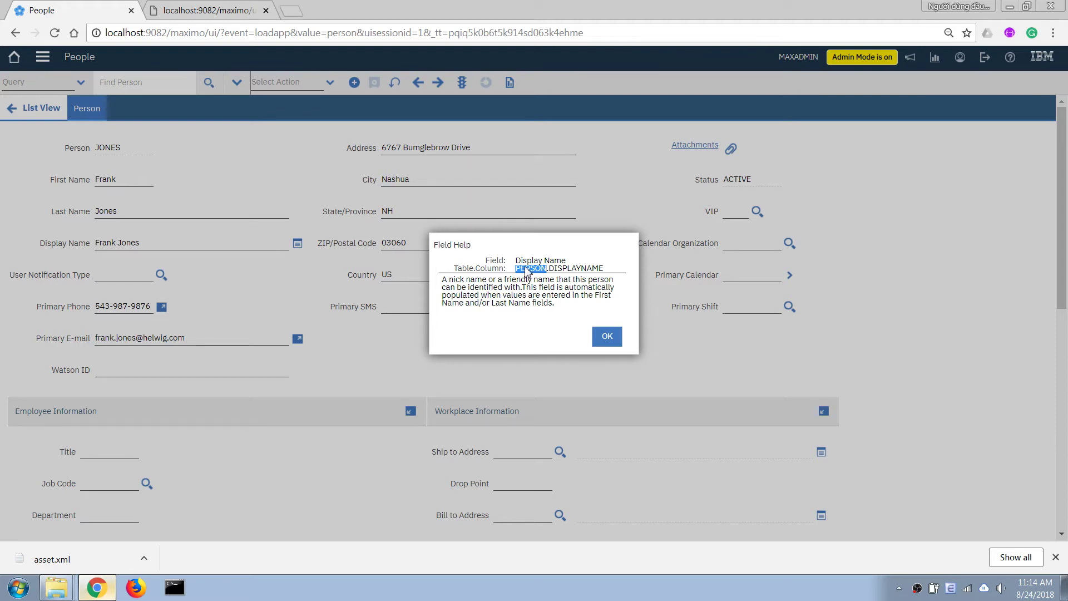
# - Highlight the table and column parts of the Display Name field's Table.Column entry in turn, and close the field help
pyautogui.tripleClick(560, 270)
pyautogui.click(566, 271)
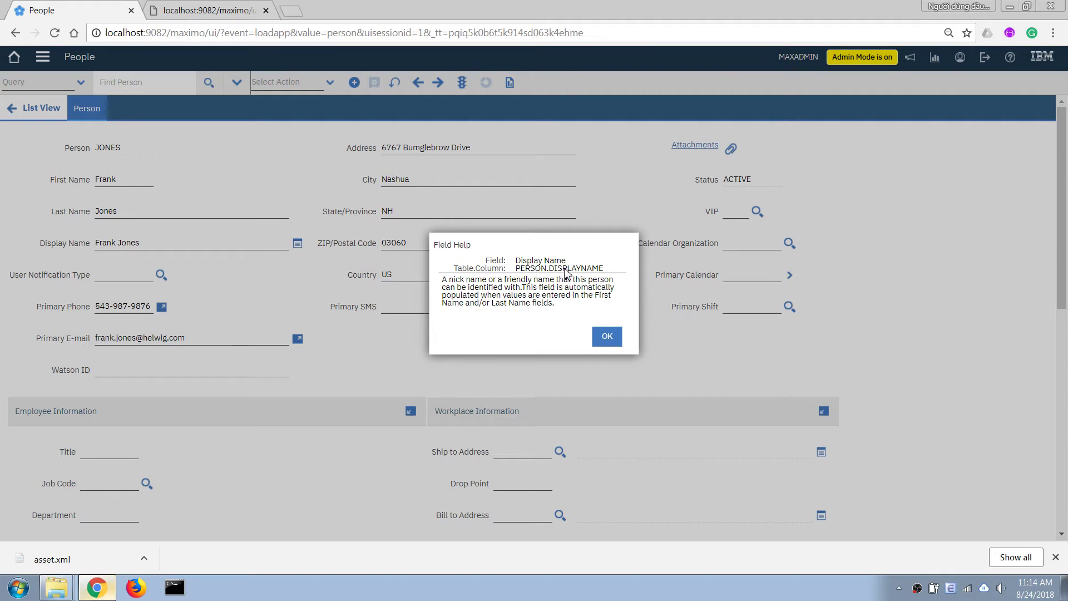
pyautogui.doubleClick(531, 269)
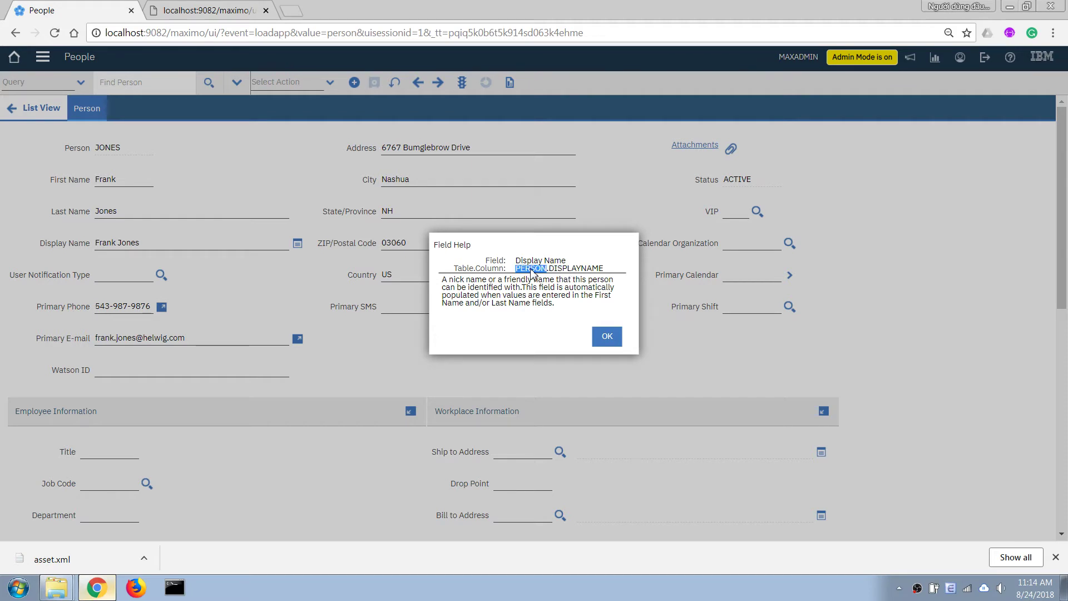
pyautogui.doubleClick(565, 270)
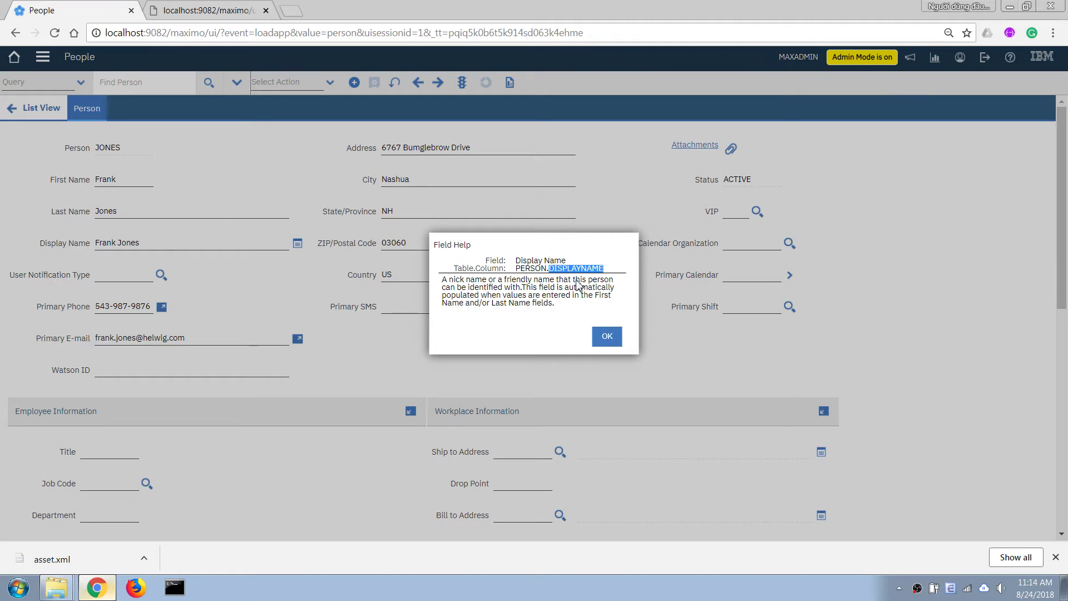
pyautogui.click(610, 336)
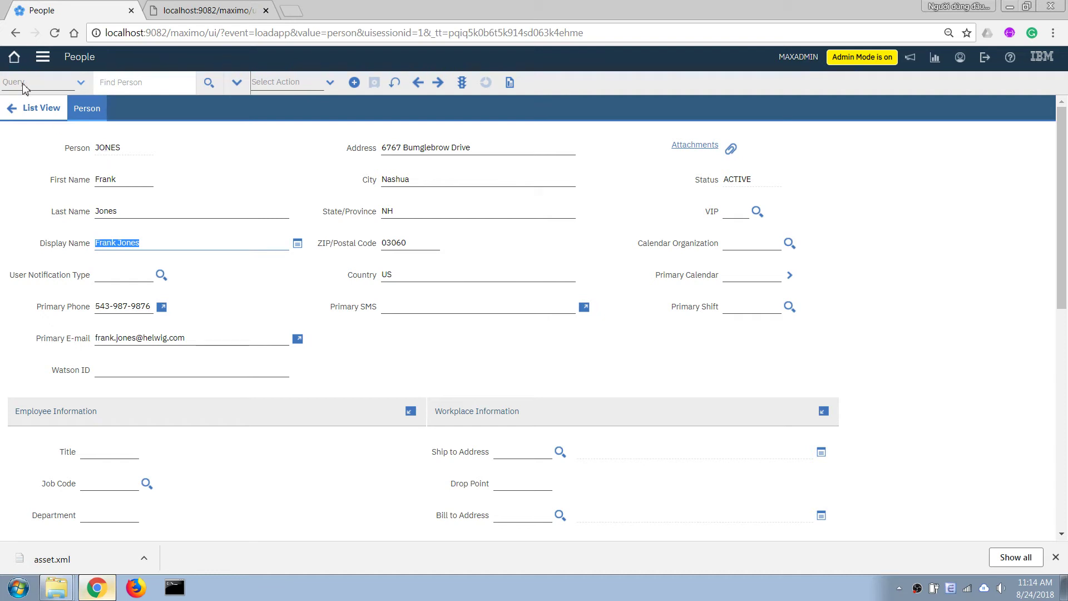
# - Go to Database Configuration, filter the objects by "asset", and open the relationships of the ASSET object
pyautogui.click(43, 56)
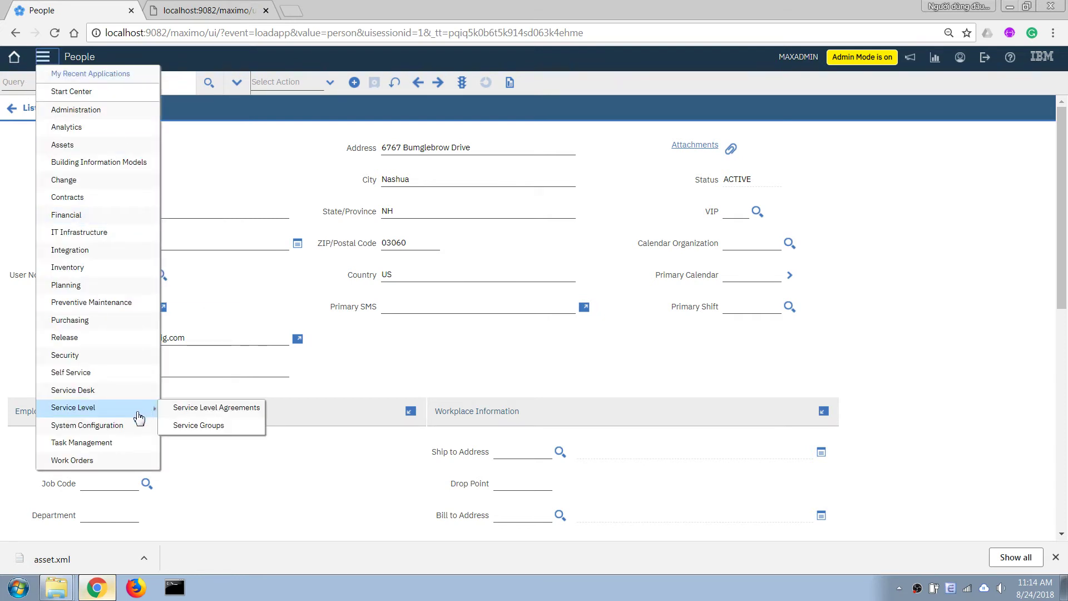
pyautogui.moveTo(112, 425)
pyautogui.moveTo(184, 428)
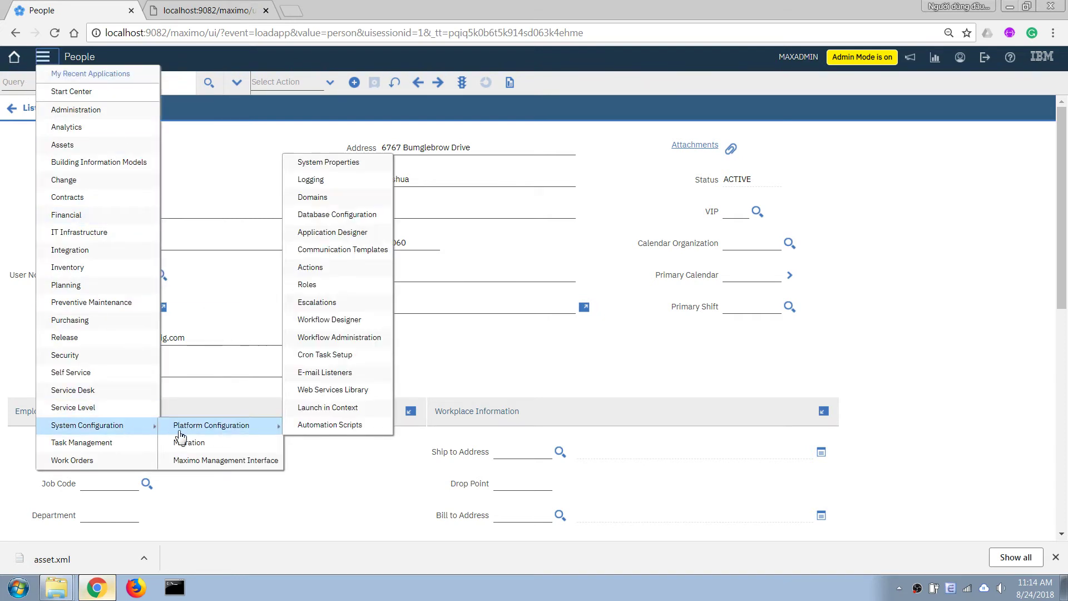
pyautogui.click(336, 214)
pyautogui.click(112, 194)
pyautogui.press('Return')
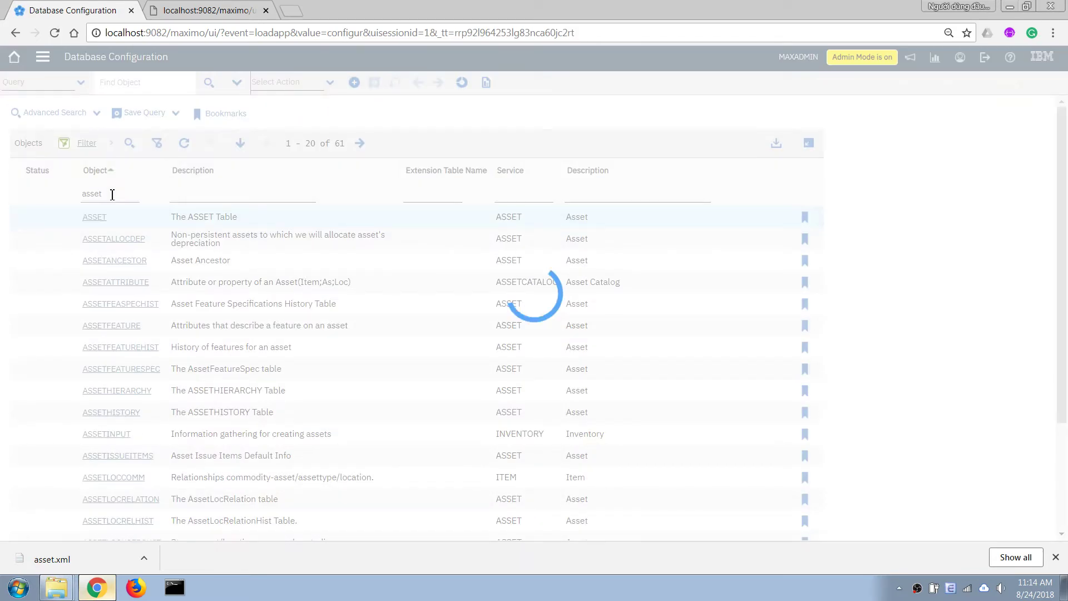
pyautogui.click(96, 218)
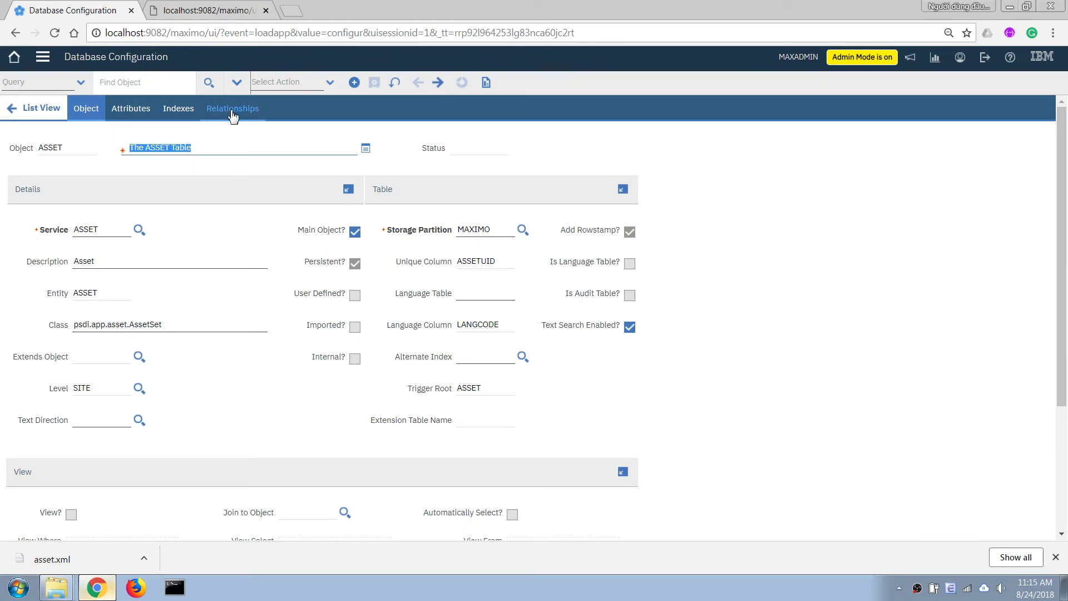
pyautogui.click(232, 110)
# - Add a new relationship row to the ASSET object with PERSON as its child object
pyautogui.scroll(-2, 110, 459)
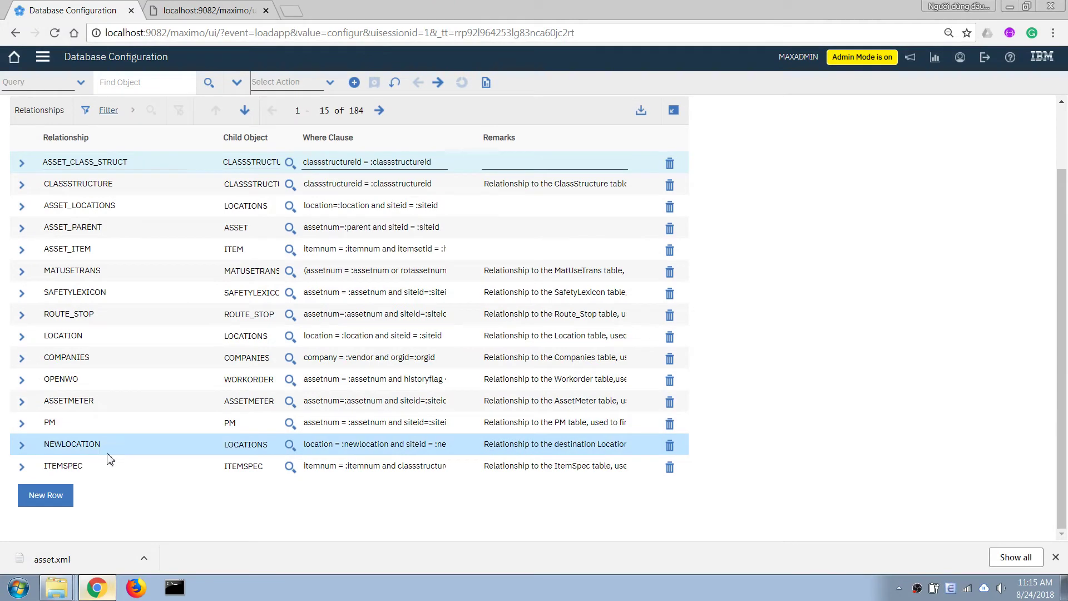
pyautogui.click(48, 496)
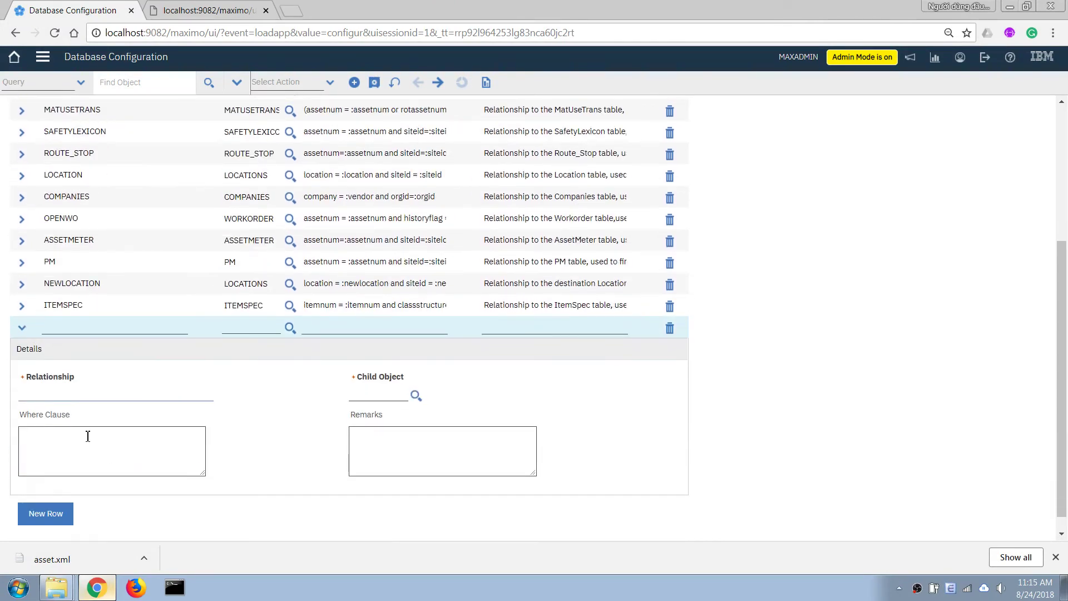
pyautogui.click(376, 393)
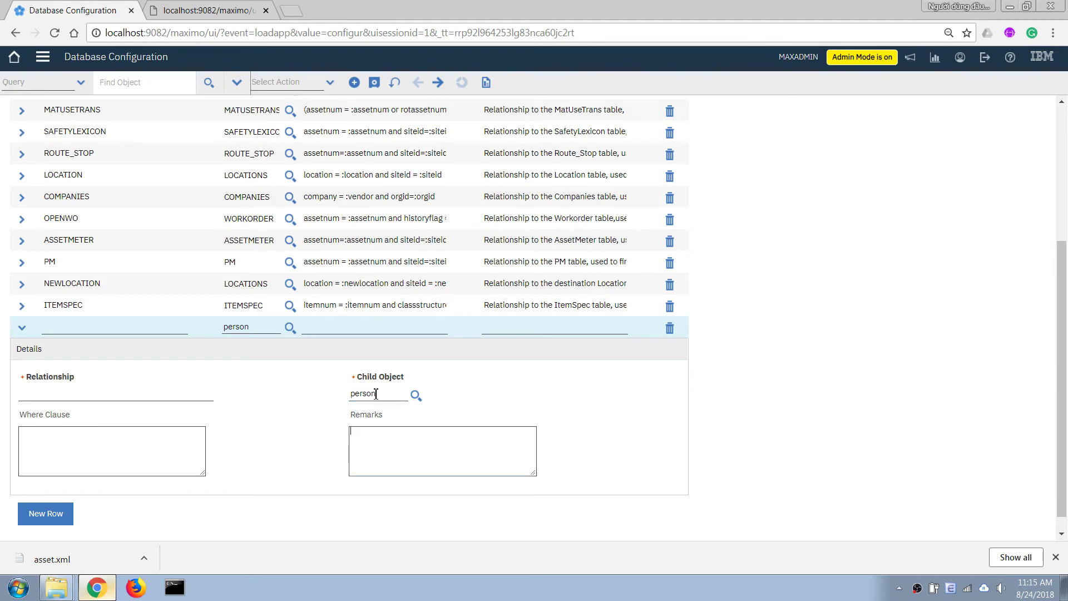
pyautogui.click(416, 395)
pyautogui.click(371, 223)
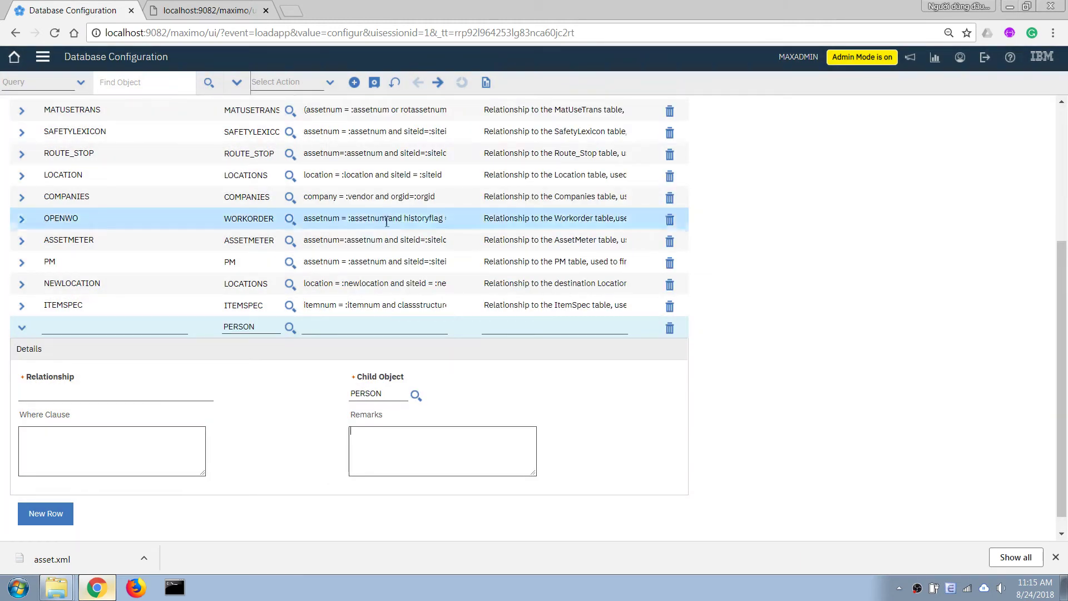
# - Name the new relationship OWNER_REL and set its where clause to "personid = :personid"
pyautogui.click(139, 432)
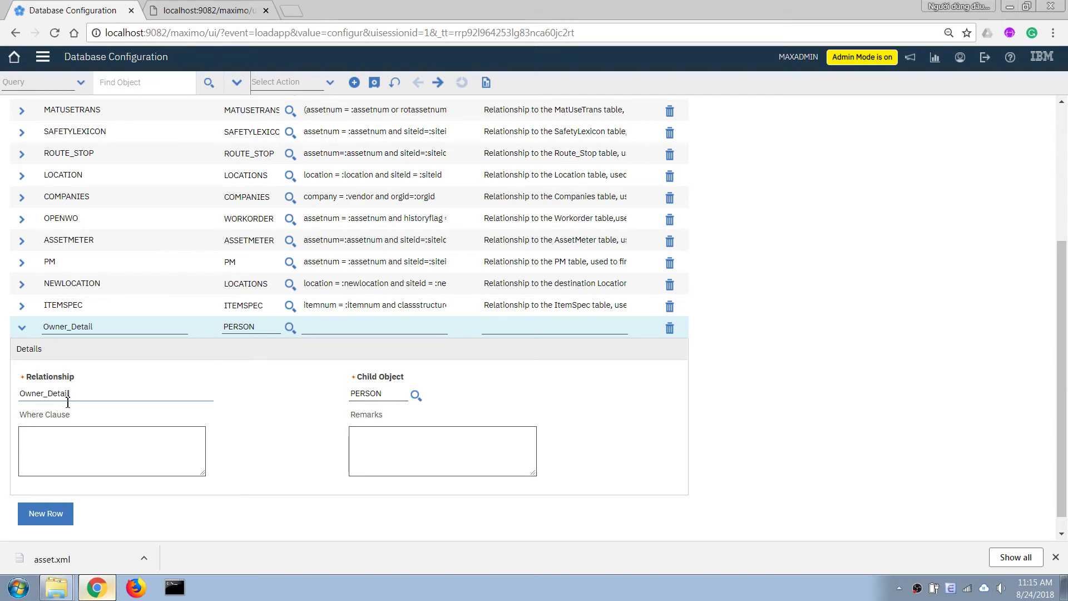
pyautogui.doubleClick(67, 393)
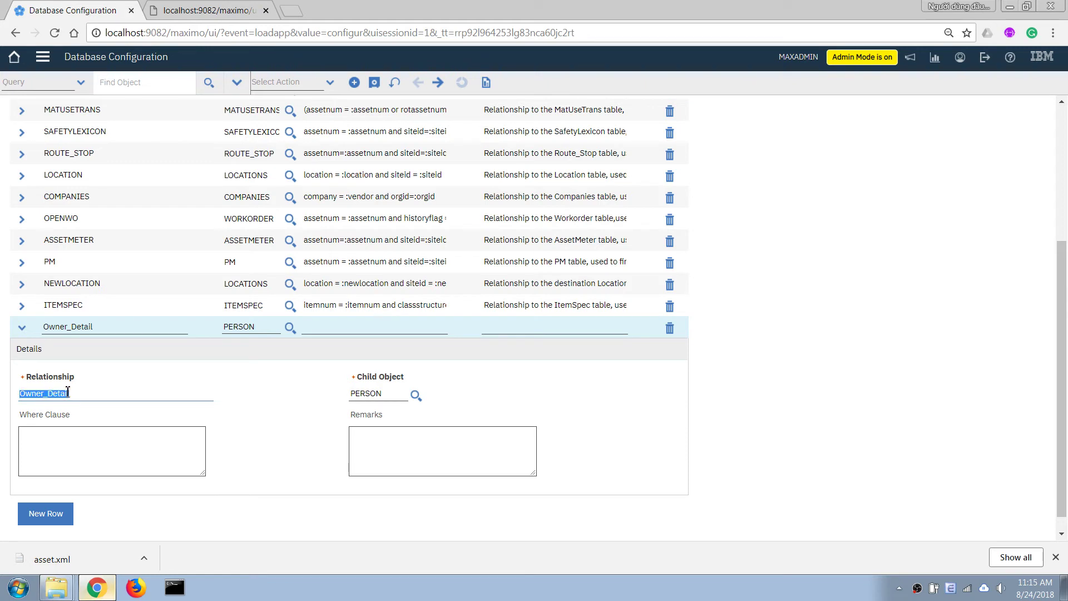
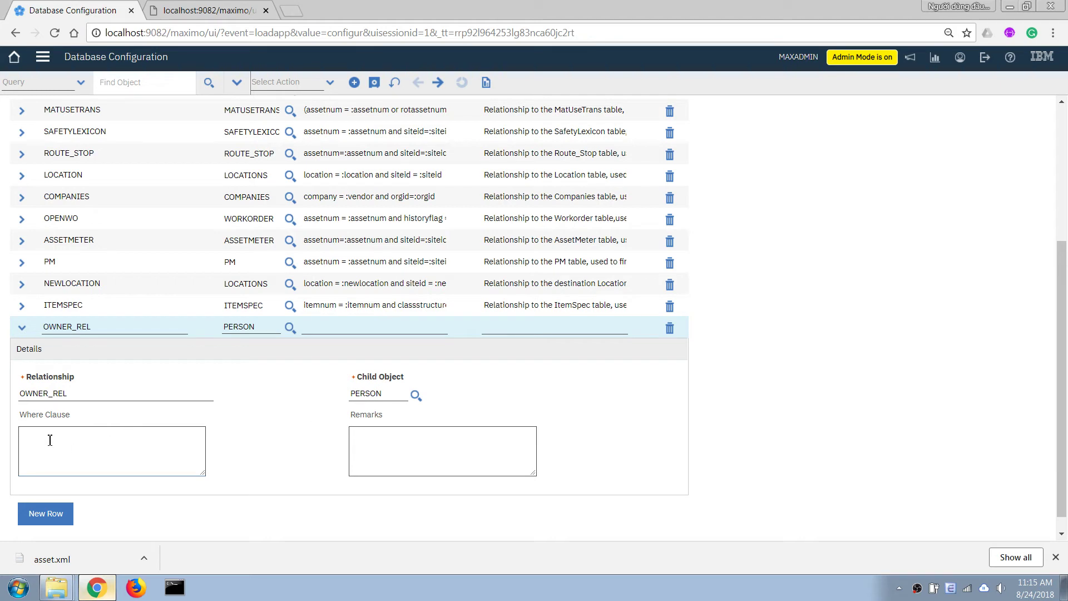
pyautogui.doubleClick(27, 393)
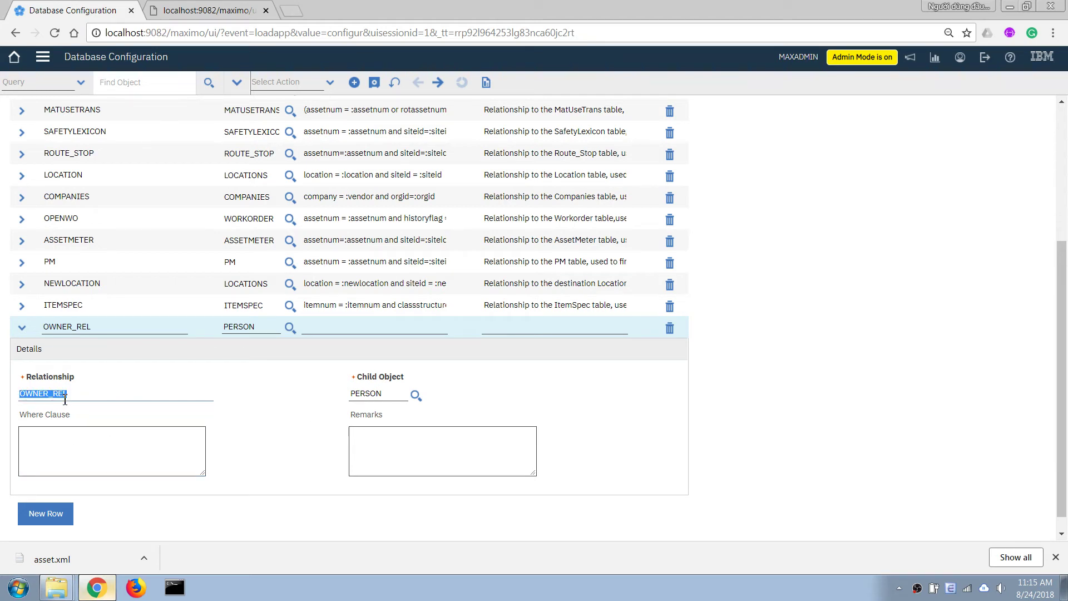
pyautogui.click(99, 445)
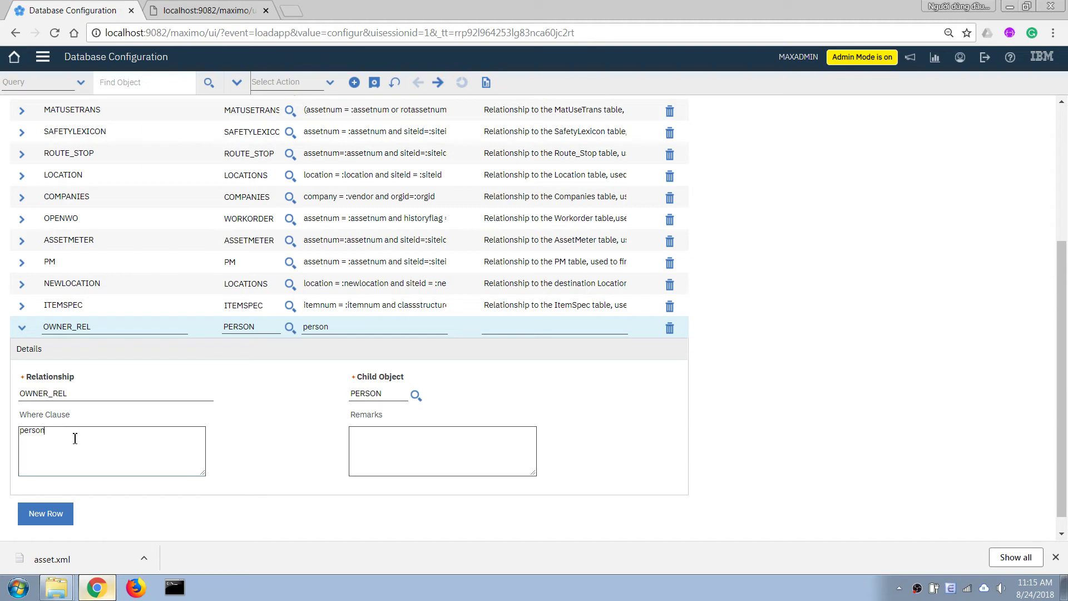
pyautogui.write('id = :personid')
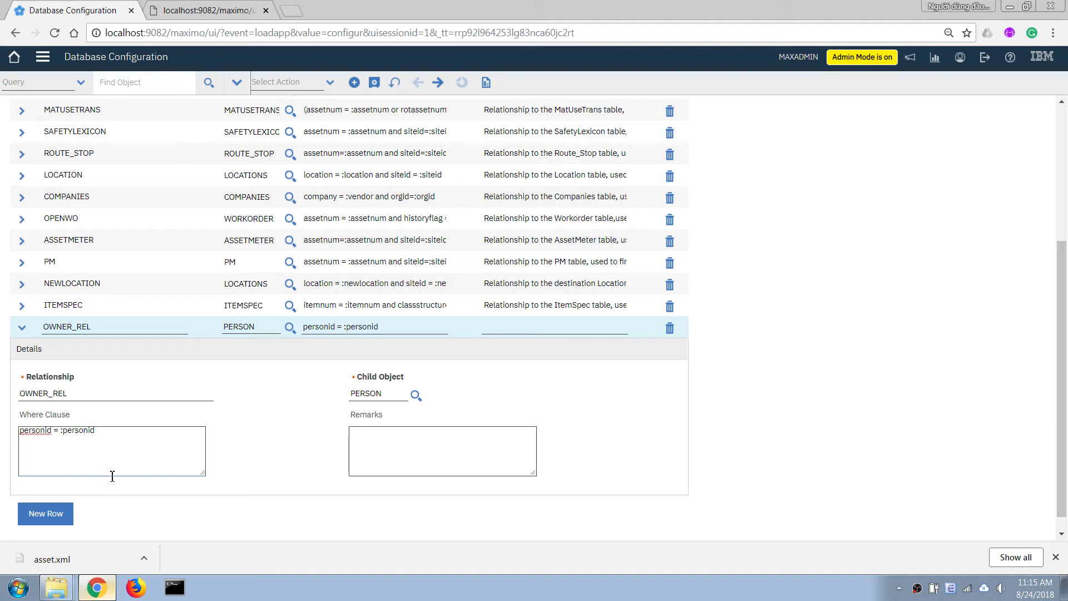
# - Highlight the :personid part of the OWNER_REL where clause and examine it against the ASSET parent object
pyautogui.moveTo(60, 430); pyautogui.dragTo(72, 430)
pyautogui.press('Left')
pyautogui.hotkey('shift', 'End')
pyautogui.press('Left')
pyautogui.press('Left')
pyautogui.hotkey('shift', 'End')
pyautogui.scroll(4, 102, 386)
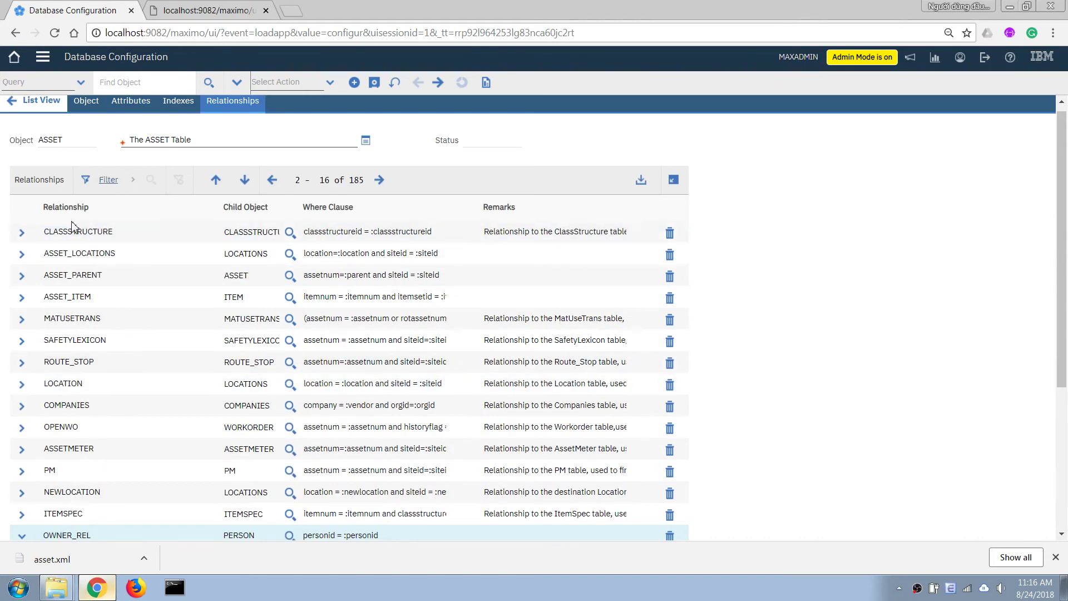
pyautogui.scroll(-3, 120, 334)
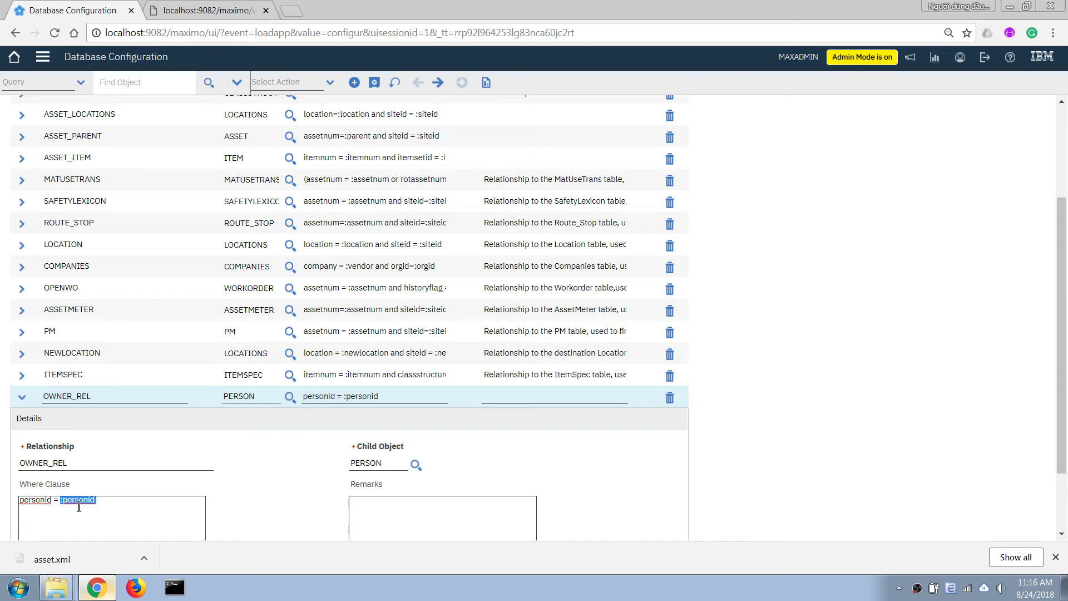
pyautogui.scroll(-2, 53, 507)
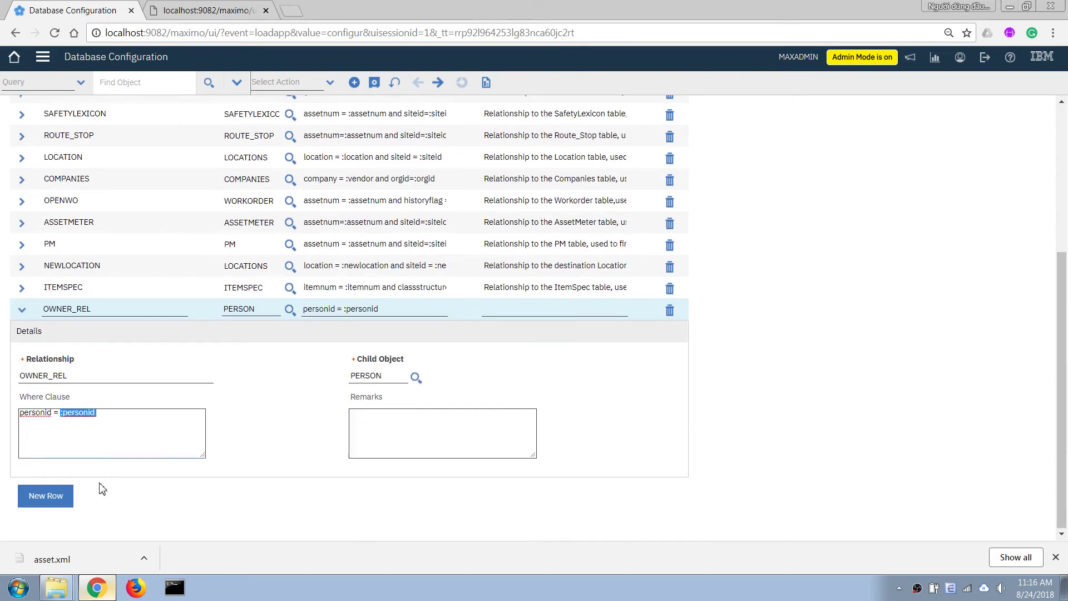
# - Write an example select query on the person table filtered by personid below the where clause, and remove it again
pyautogui.click(39, 435)
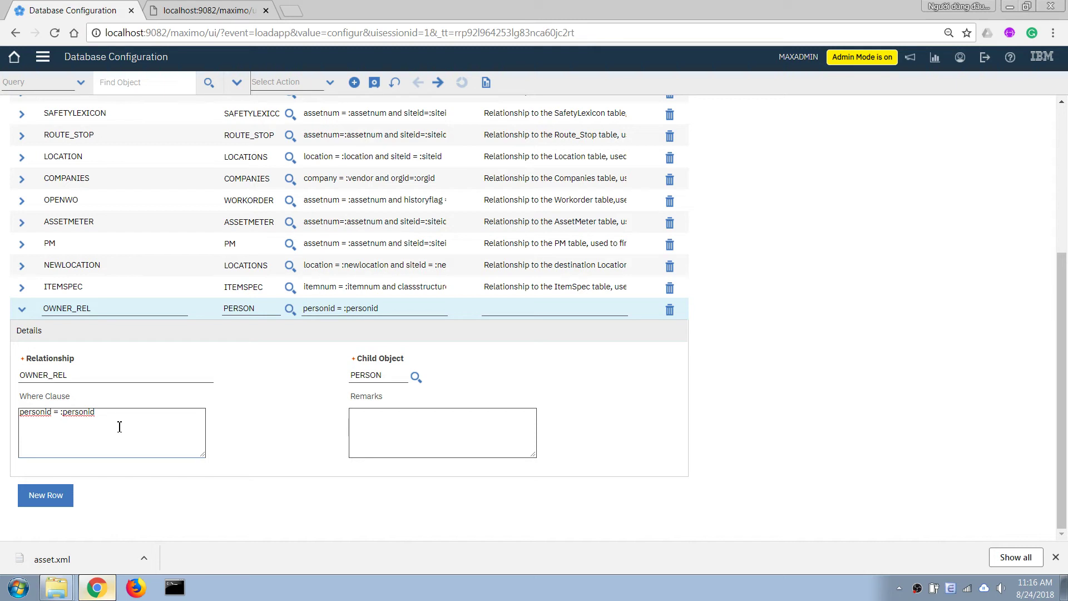
pyautogui.write("select * from person where personid = 'JONES")
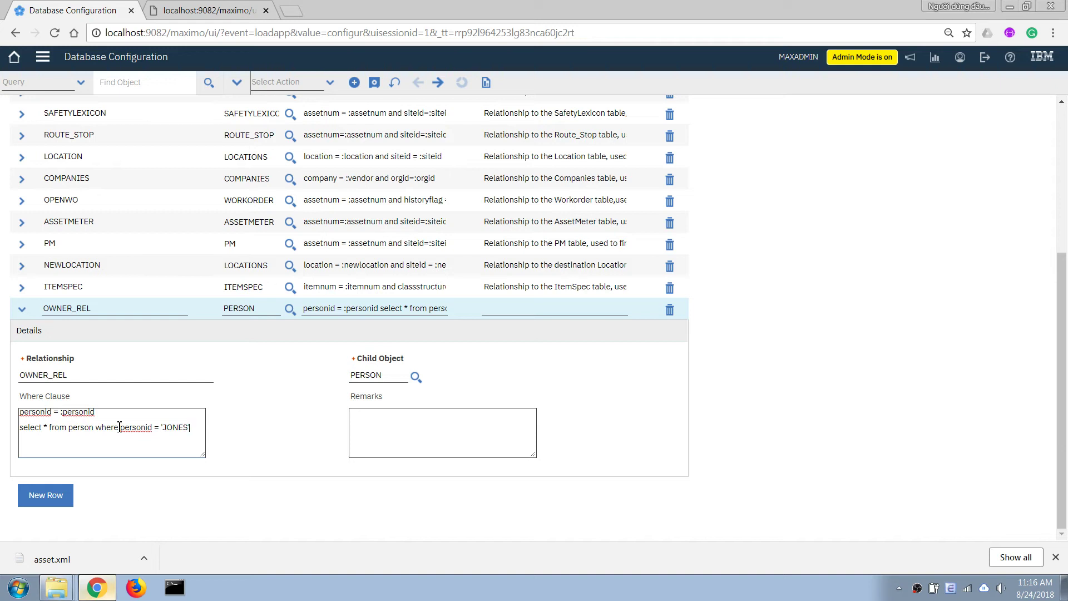
pyautogui.moveTo(119, 416); pyautogui.dragTo(28, 412)
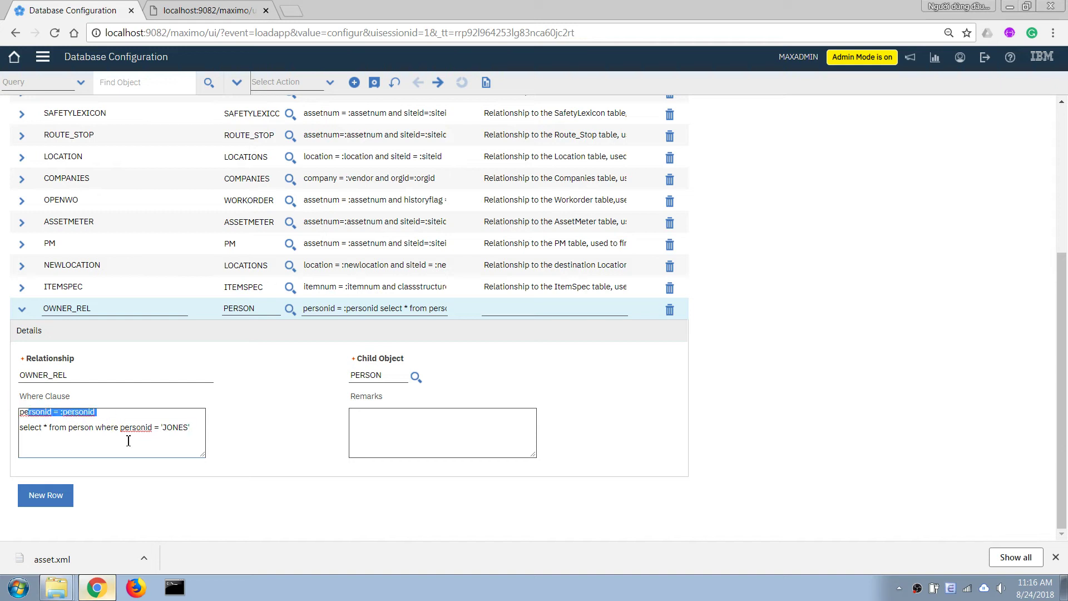
pyautogui.moveTo(120, 430); pyautogui.dragTo(192, 430)
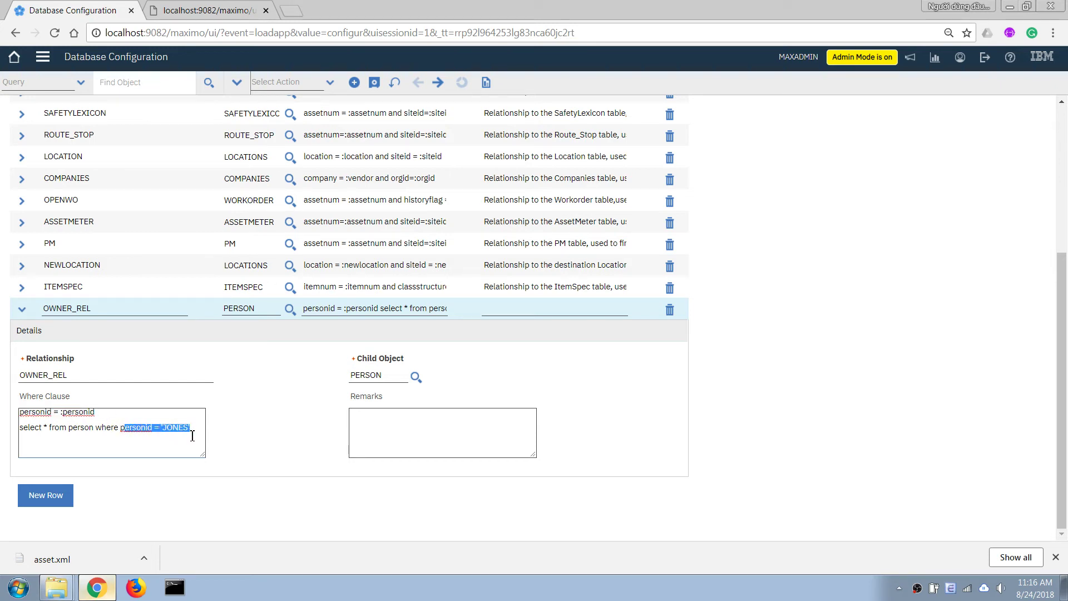
pyautogui.moveTo(62, 412); pyautogui.dragTo(187, 430)
pyautogui.tripleClick(186, 436)
pyautogui.press('BackSpace')
pyautogui.press('F12')
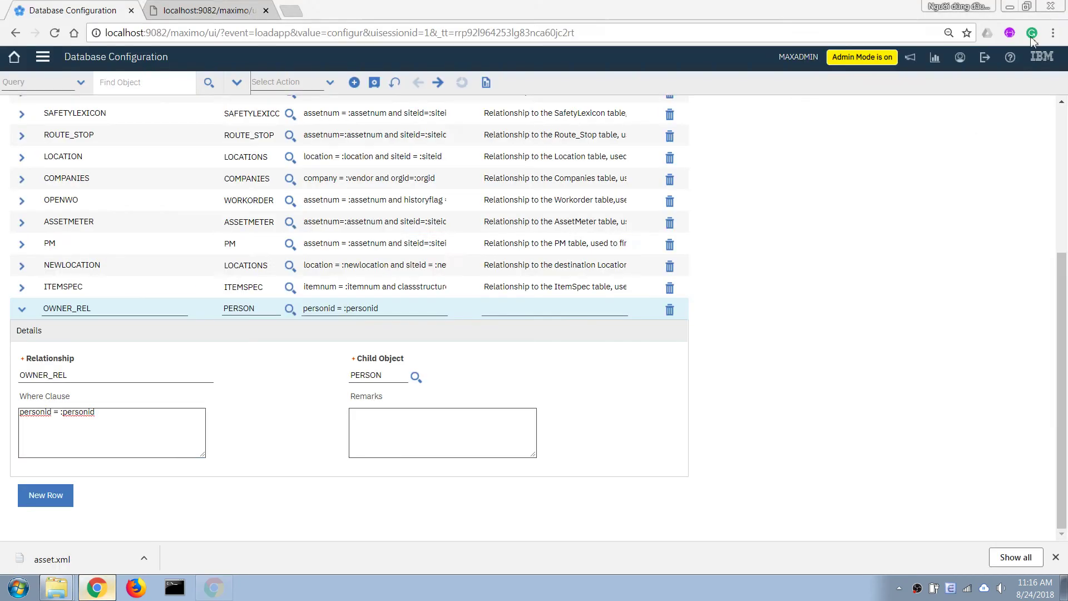
pyautogui.click(1050, 6)
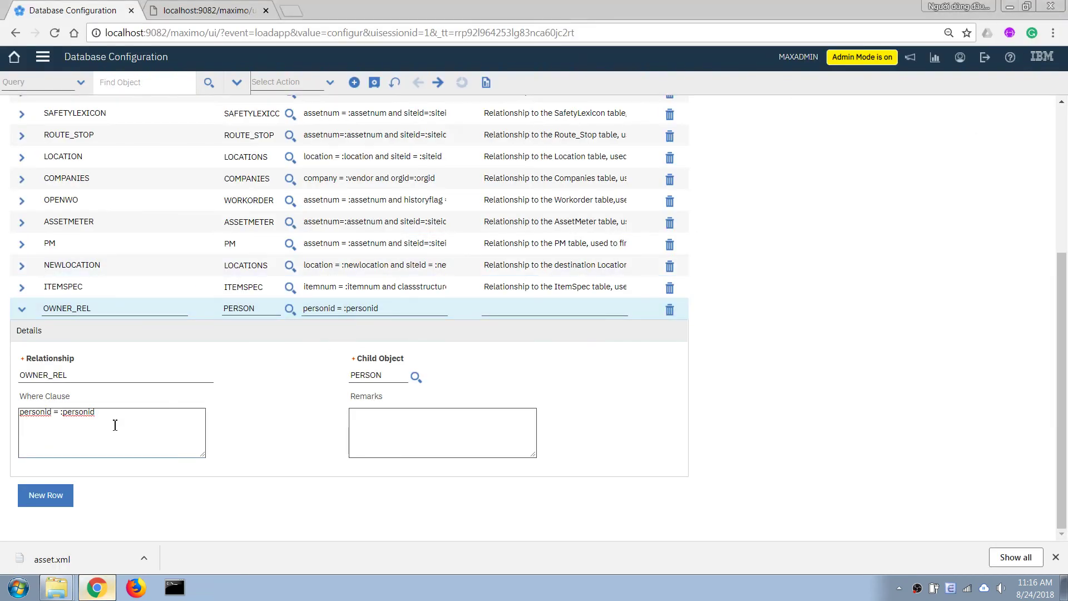
# - Save the ASSET object with the OWNER_REL relationship
pyautogui.click(374, 82)
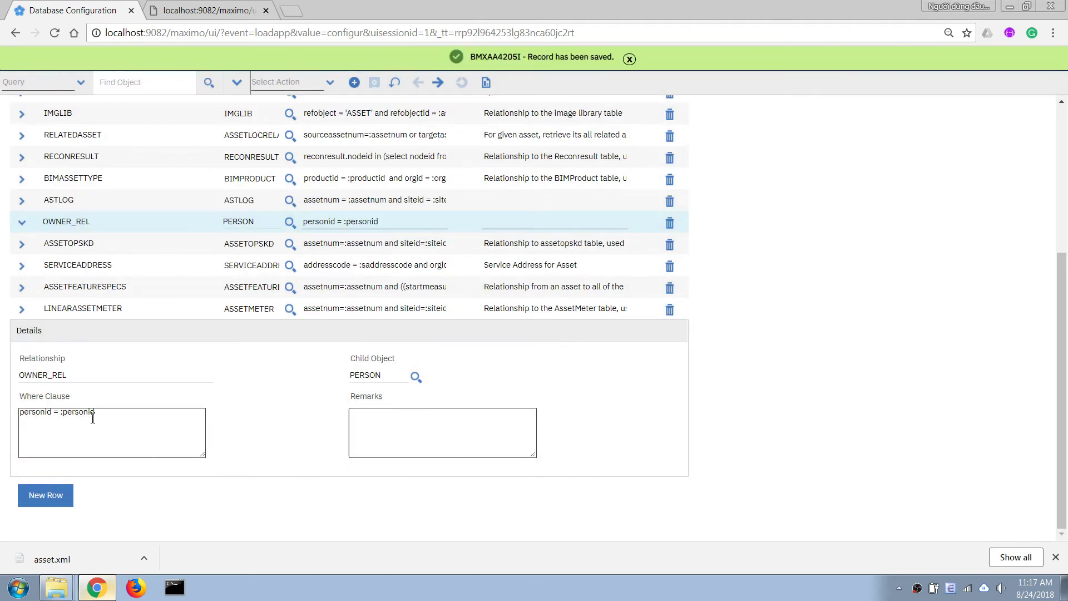
pyautogui.scroll(5, 116, 391)
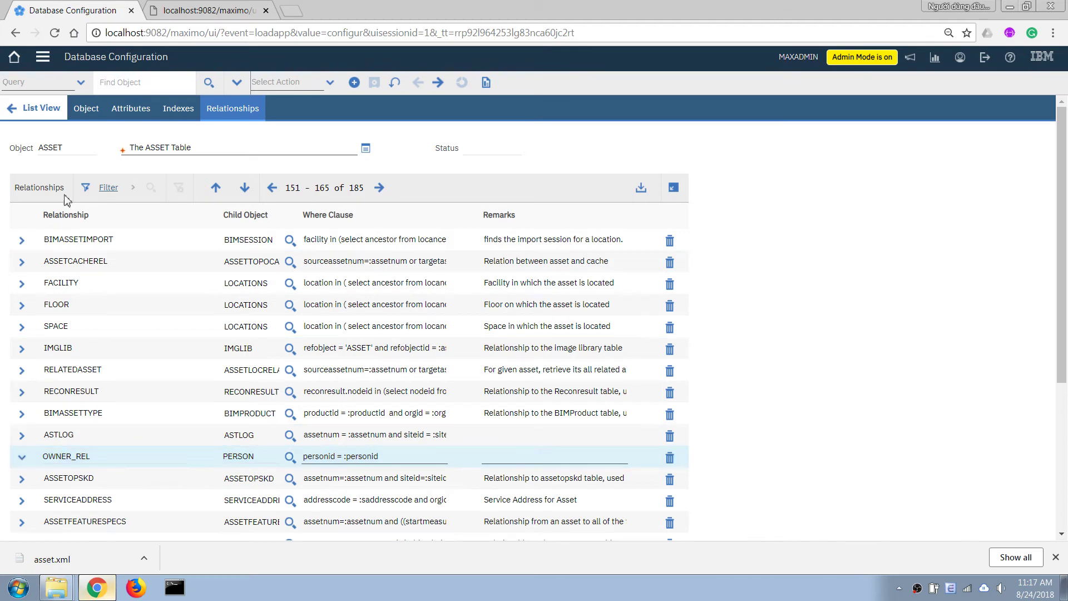
# - Go to Application Designer, find and open the ASSET application, and show the Person ID area on its Asset tab layout
pyautogui.click(40, 54)
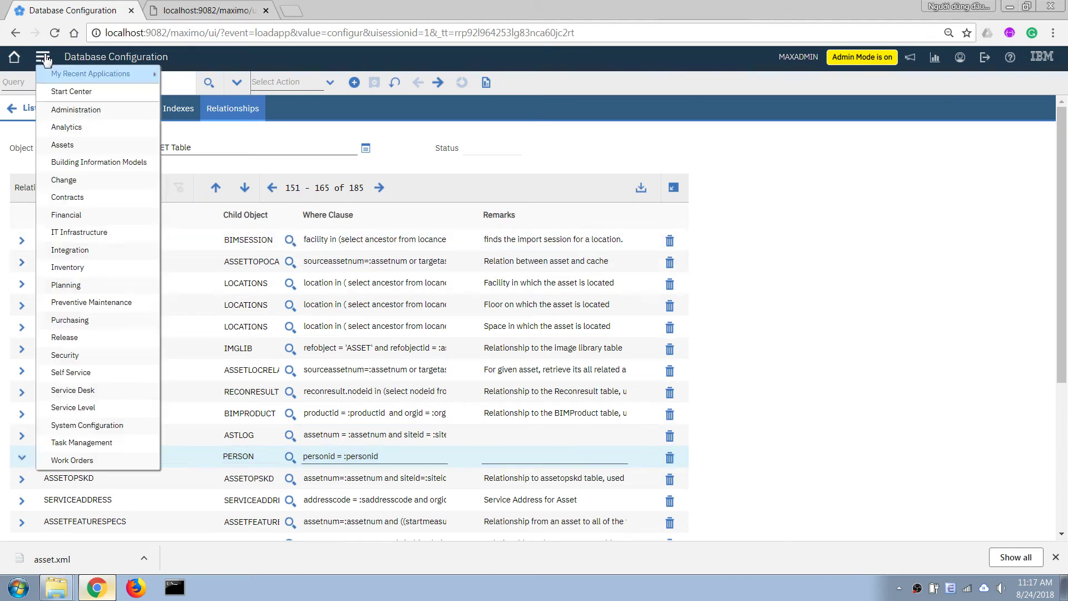
pyautogui.moveTo(123, 427)
pyautogui.moveTo(201, 427)
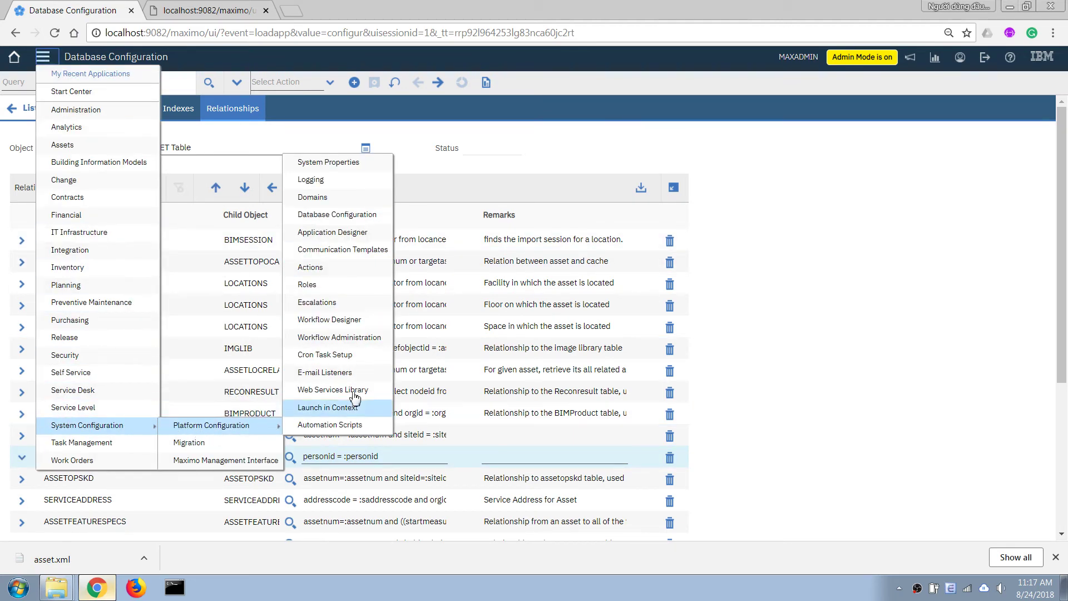
pyautogui.click(350, 239)
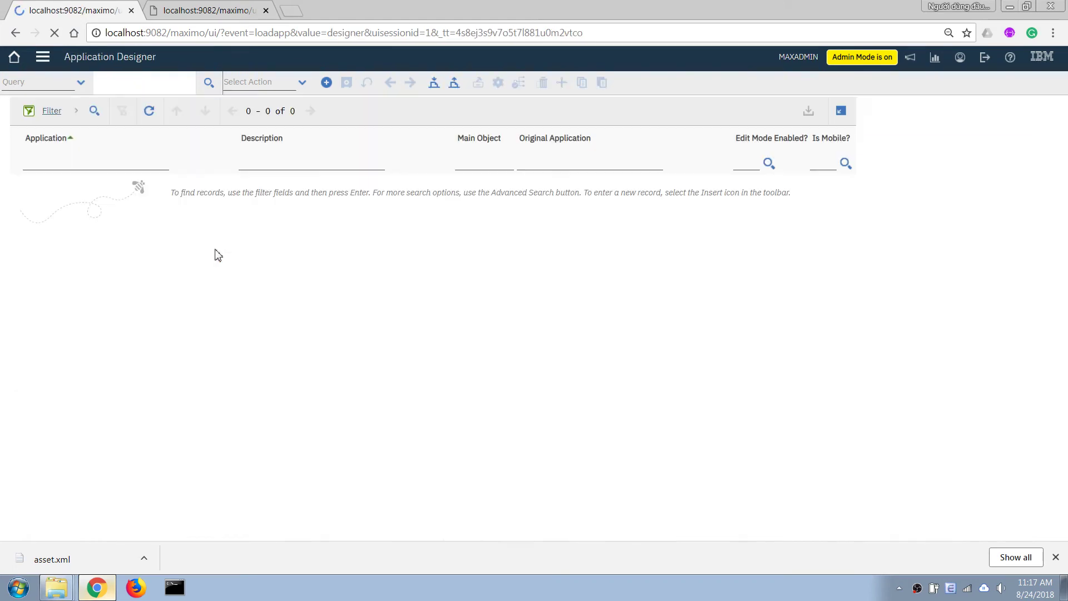
pyautogui.write('ass')
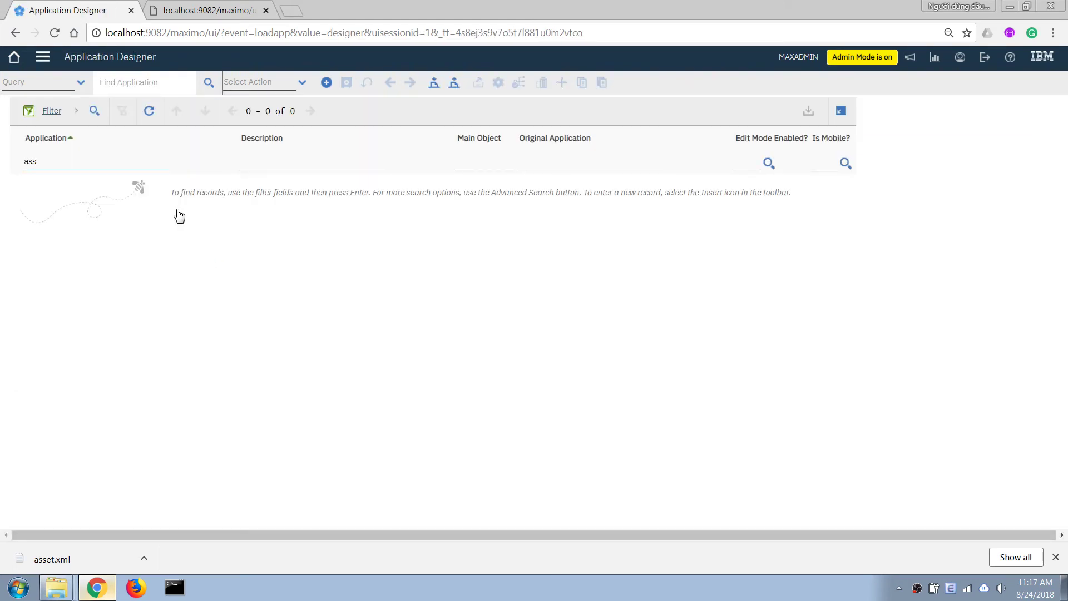
pyautogui.write('et')
pyautogui.press('Return')
pyautogui.click(36, 186)
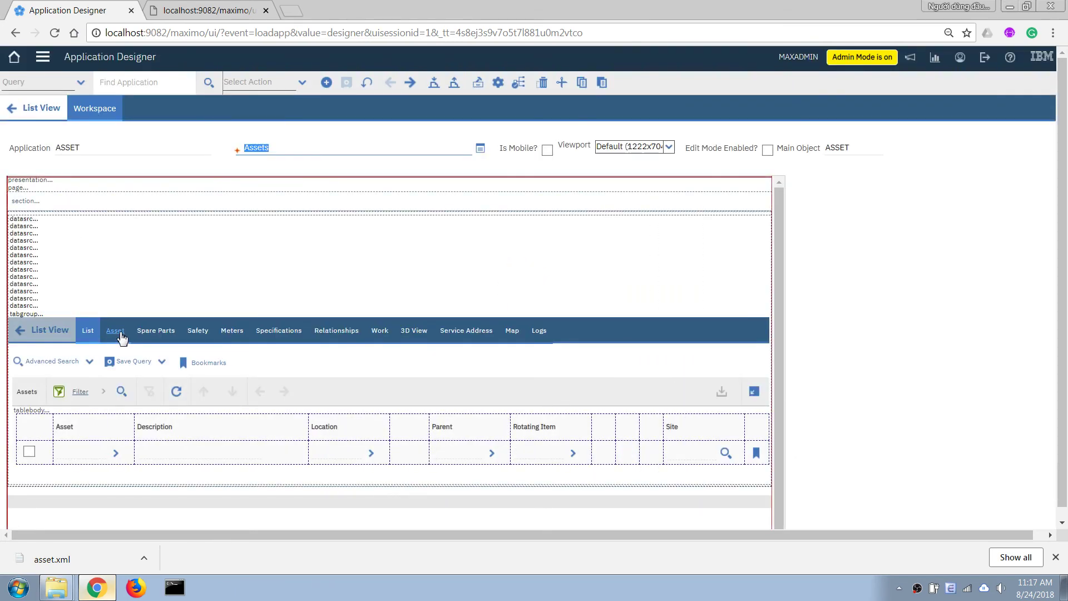
pyautogui.click(115, 330)
pyautogui.scroll(-3, 122, 340)
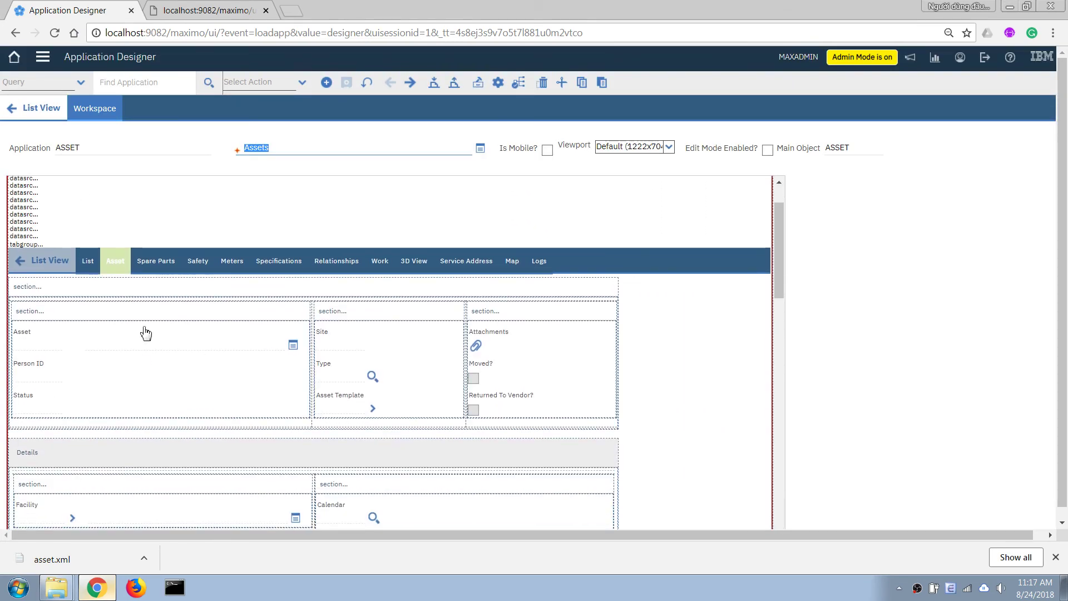
# - Add two textboxes to the Asset tab layout between Person ID and Status
pyautogui.click(477, 82)
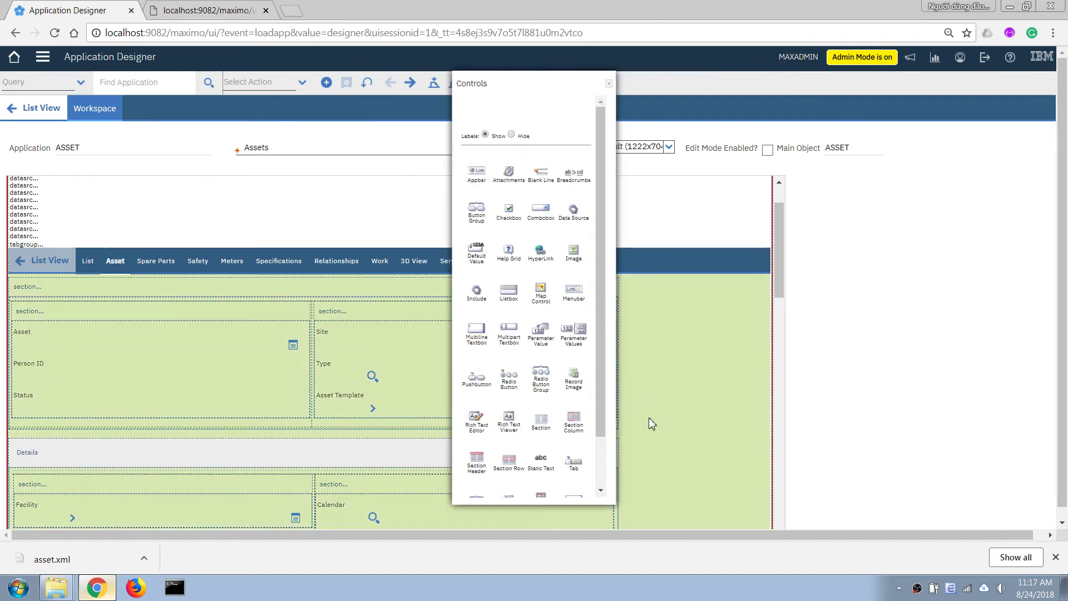
pyautogui.moveTo(597, 388); pyautogui.dragTo(24, 393)
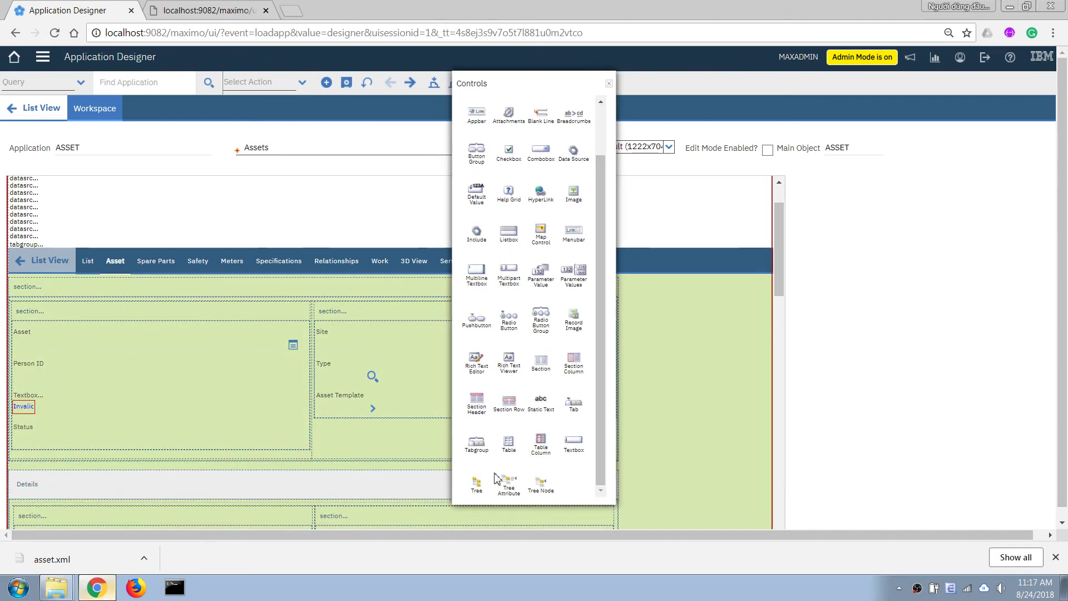
pyautogui.moveTo(563, 451); pyautogui.dragTo(33, 435)
# - Set the attribute of the first new textbox below Person ID to OWNER_REL.DISPLAYNAME
pyautogui.rightClick(25, 409)
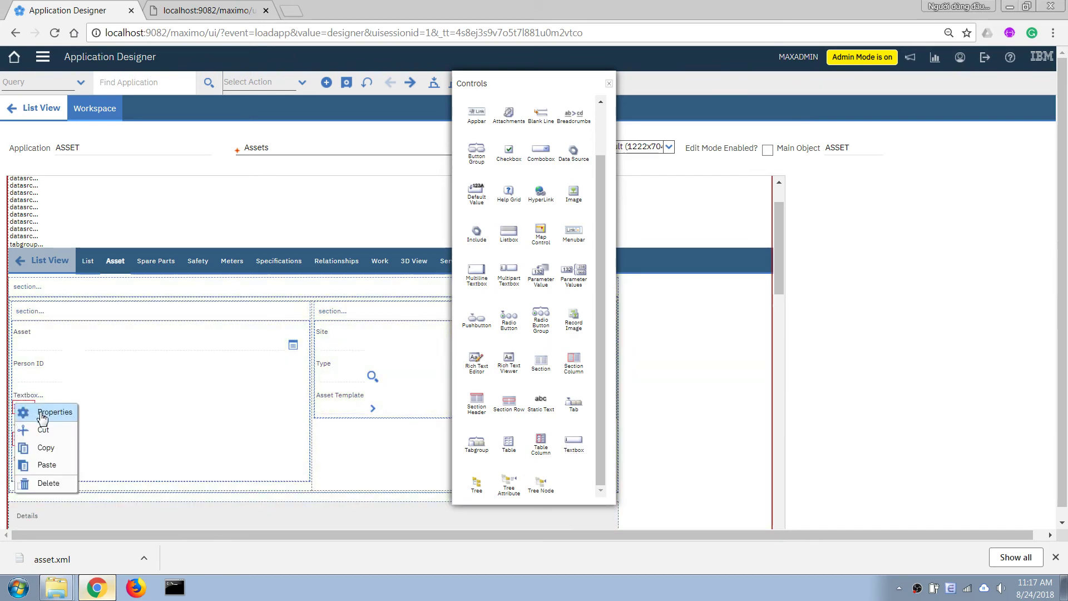
pyautogui.click(42, 415)
pyautogui.click(519, 311)
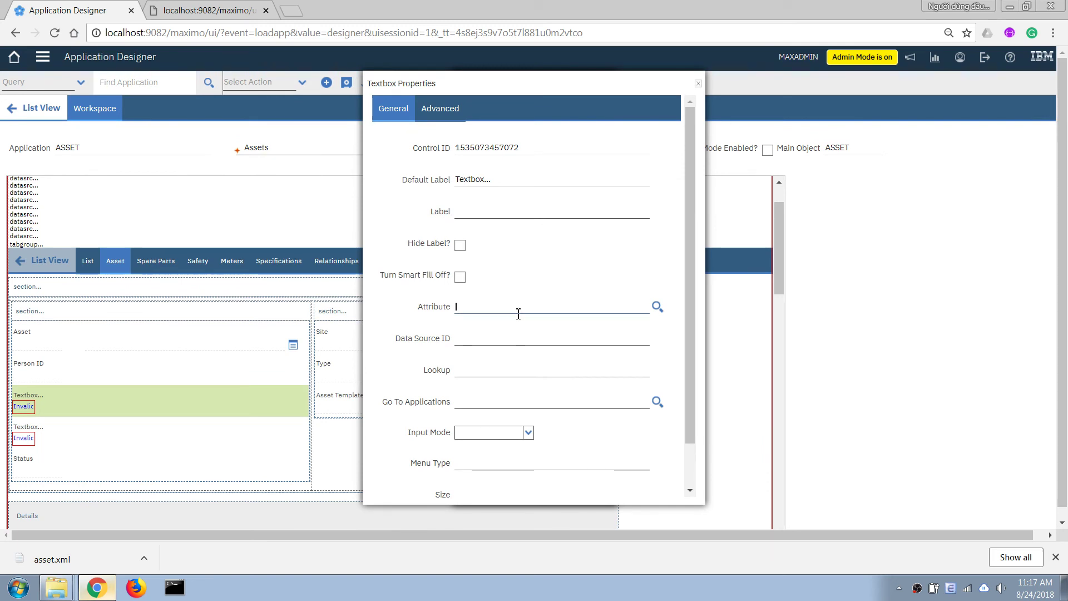
pyautogui.write('OWNER_REL')
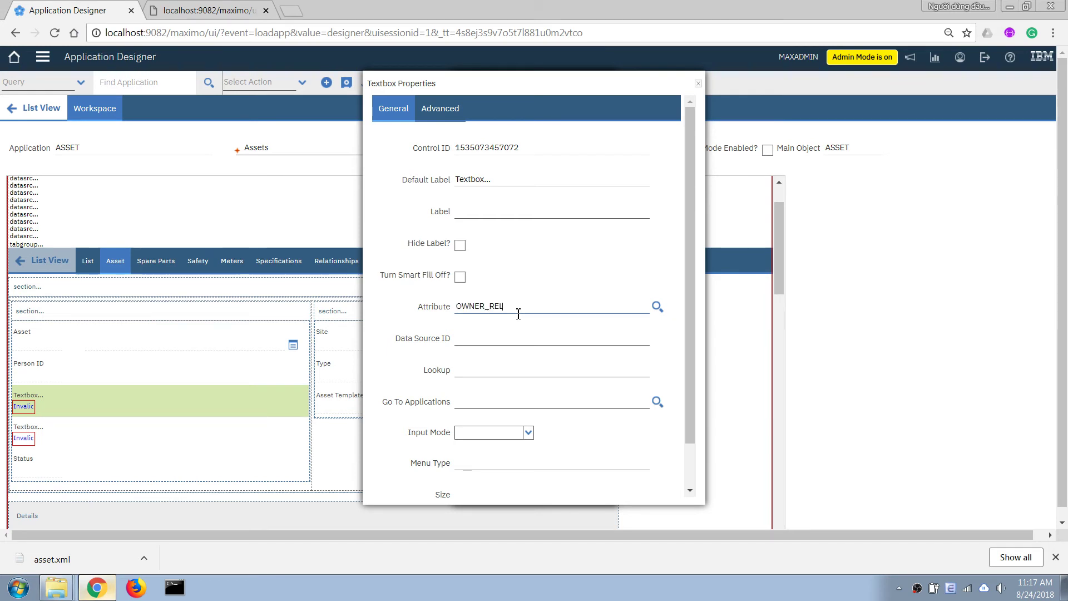
pyautogui.write('.')
pyautogui.write('ips')
pyautogui.press('BackSpace')
pyautogui.press('BackSpace')
pyautogui.write('splayname')
pyautogui.press('Tab')
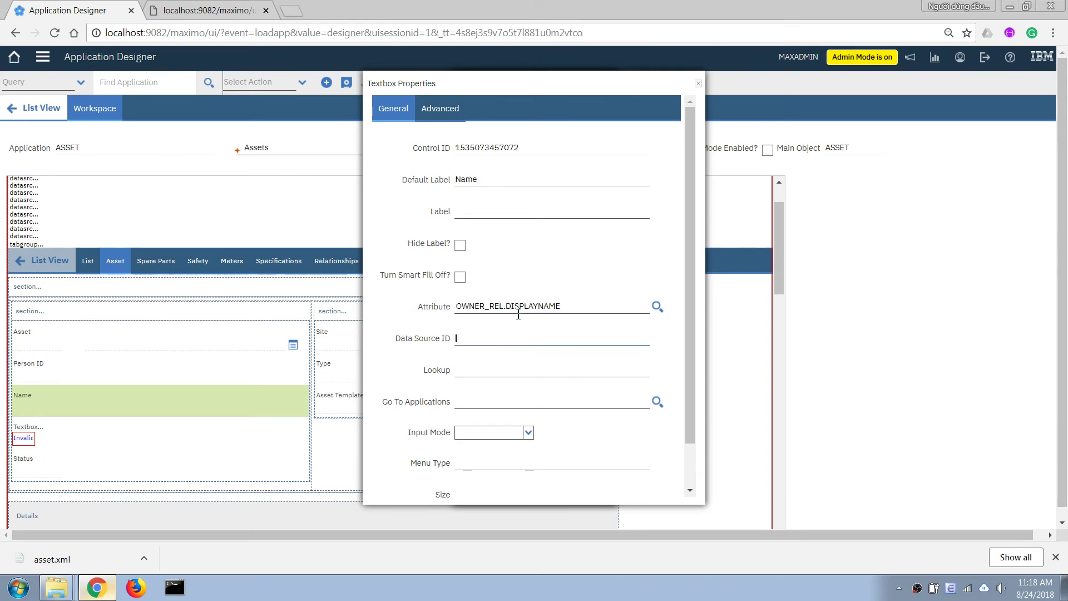
# - Try to set the second new textbox's attribute to OWNER_REL.EMAIL
pyautogui.click(31, 438)
pyautogui.click(470, 307)
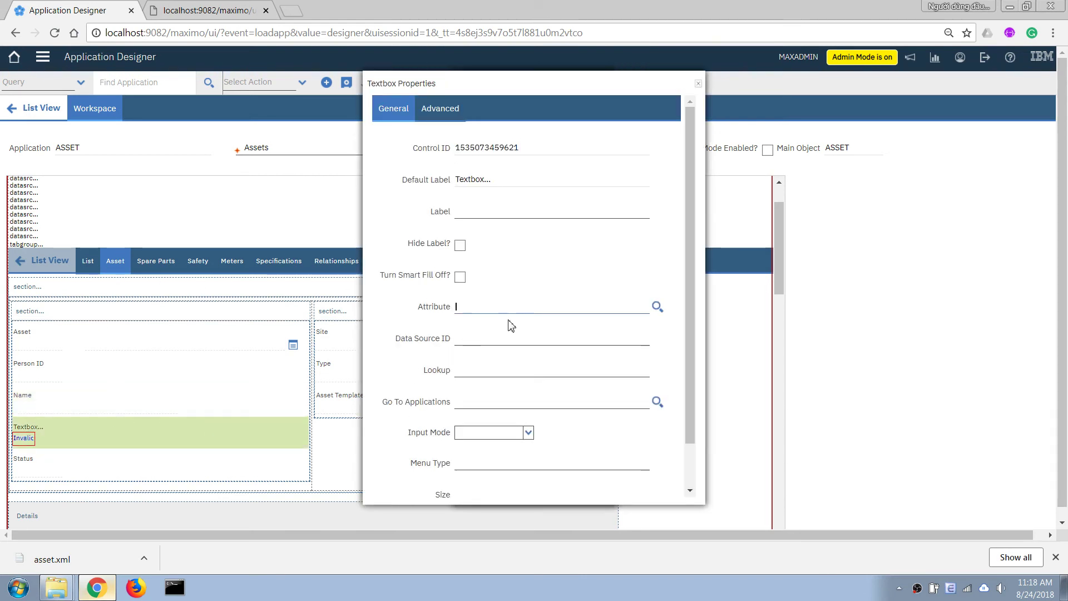
pyautogui.write('OWNER_REL.email')
pyautogui.press('Tab')
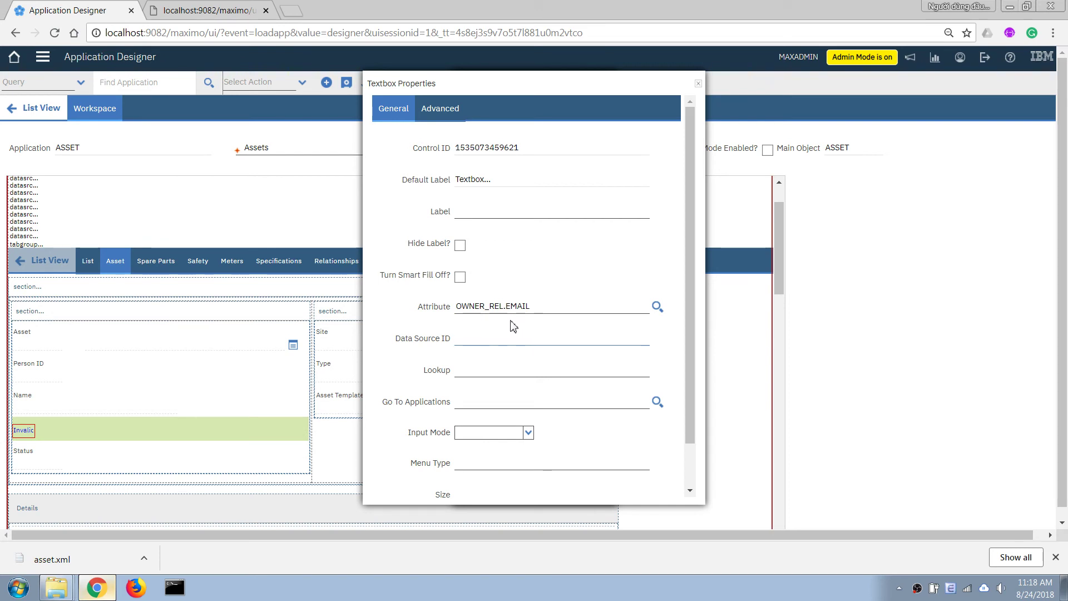
# - Try OWNER_REL.ADDRESS as the attribute of the second new textbox
pyautogui.doubleClick(549, 307)
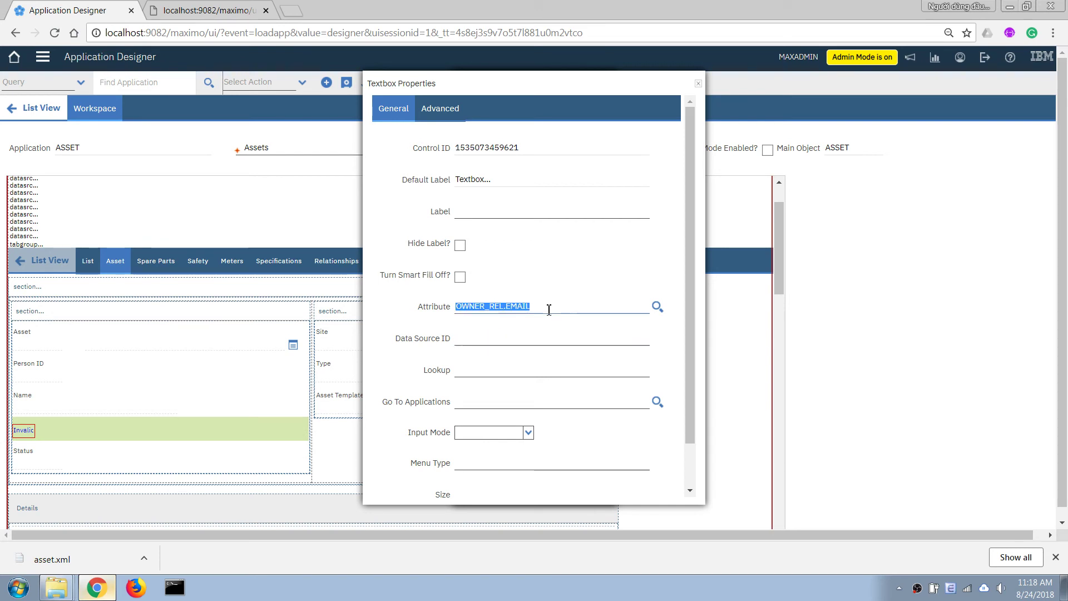
pyautogui.press('Home')
pyautogui.press('BackSpace')
pyautogui.press('BackSpace')
pyautogui.press('BackSpace')
pyautogui.press('BackSpace')
pyautogui.press('BackSpace')
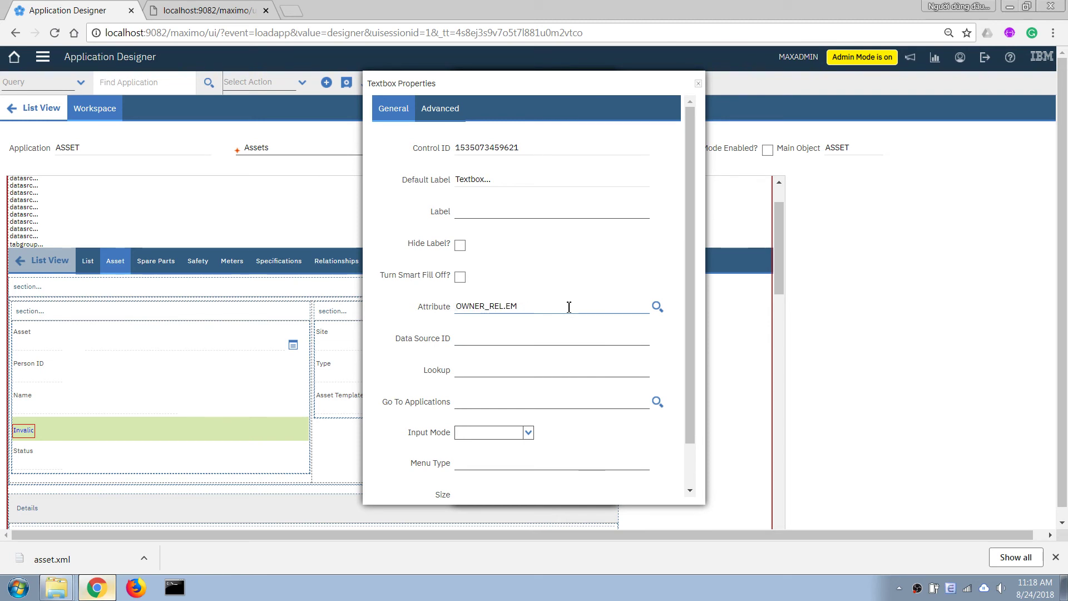
pyautogui.write('address')
pyautogui.press('Tab')
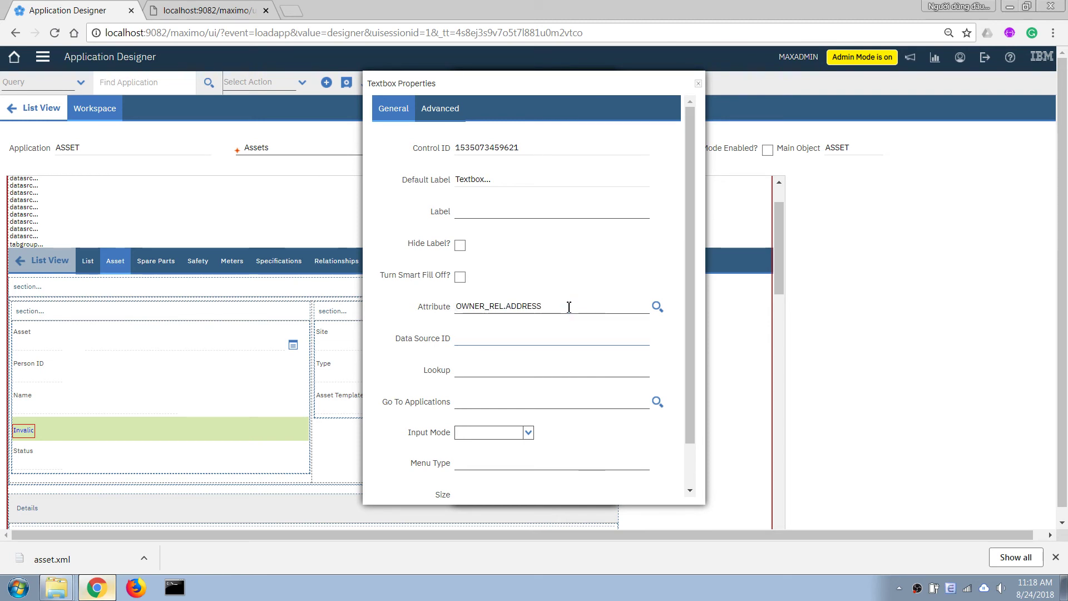
# - Look up attributes for the second new textbox, filtering the list to the exact object =person
pyautogui.hotkey('shift', 'Tab')
pyautogui.click(568, 307)
pyautogui.press('BackSpace')
pyautogui.press('BackSpace')
pyautogui.press('BackSpace')
pyautogui.press('BackSpace')
pyautogui.press('BackSpace')
pyautogui.press('BackSpace')
pyautogui.press('BackSpace')
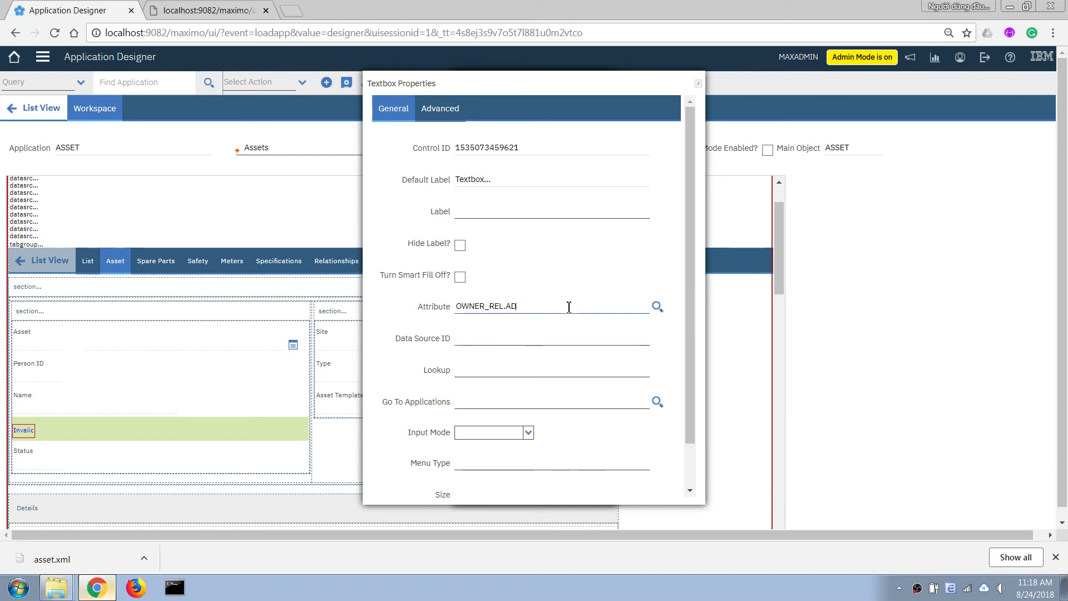
pyautogui.click(659, 309)
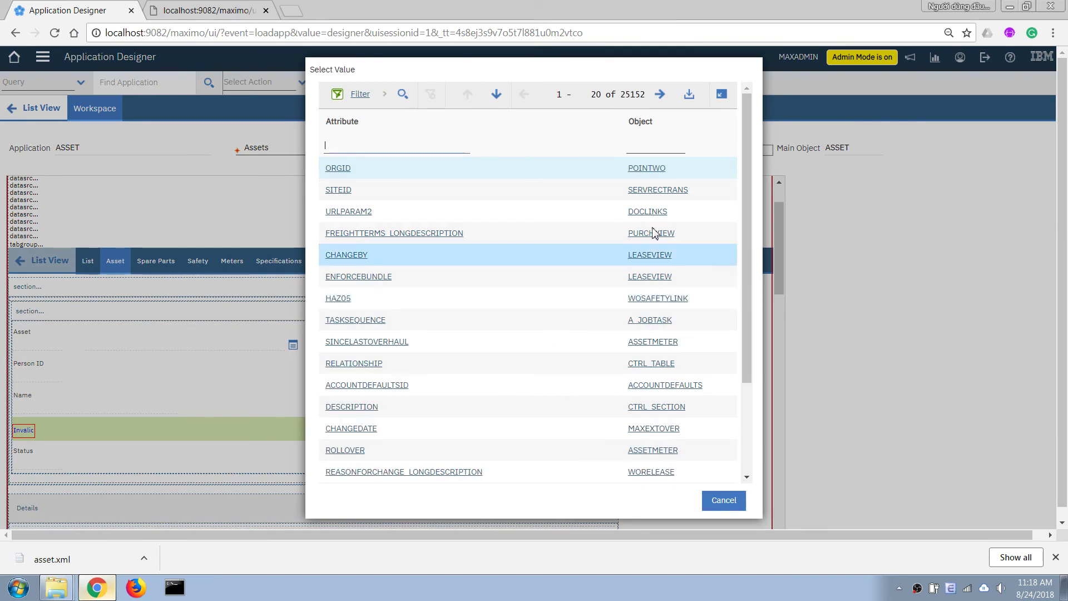
pyautogui.click(649, 145)
pyautogui.write('person')
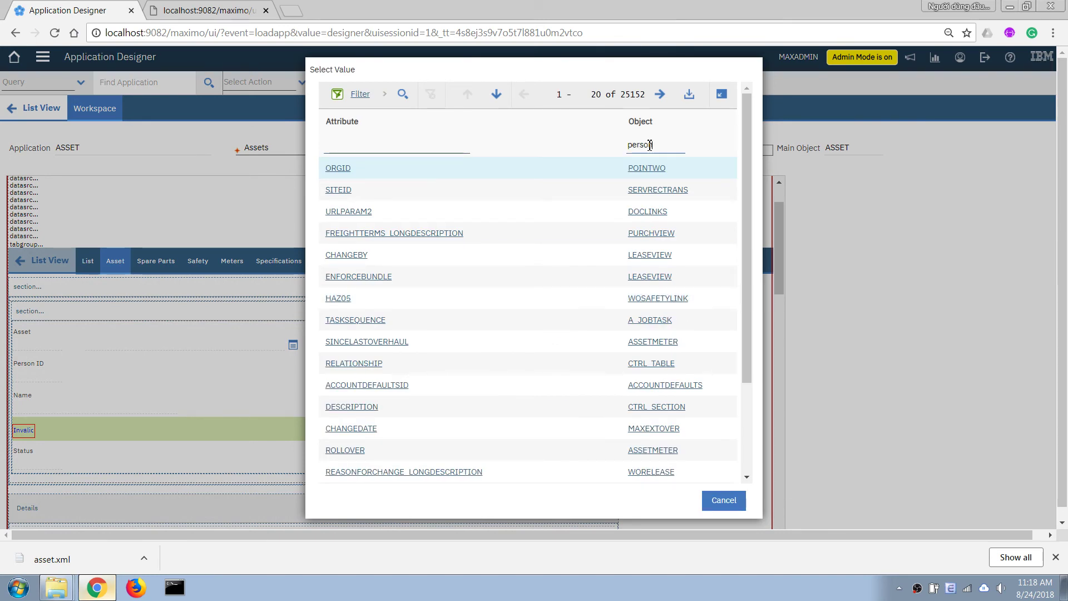
pyautogui.press('Return')
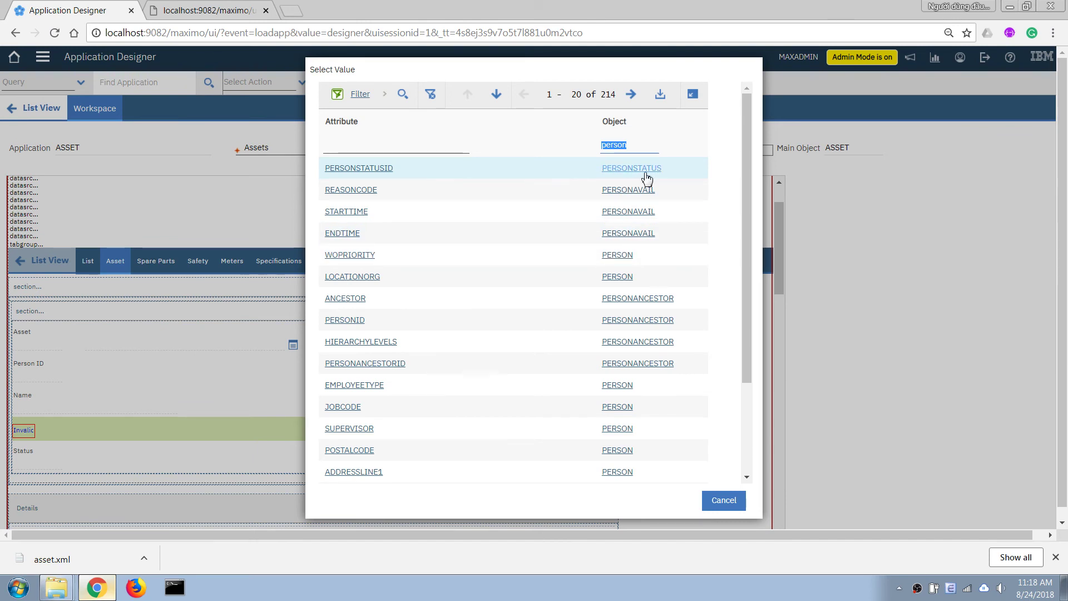
pyautogui.write('=')
pyautogui.press('Return')
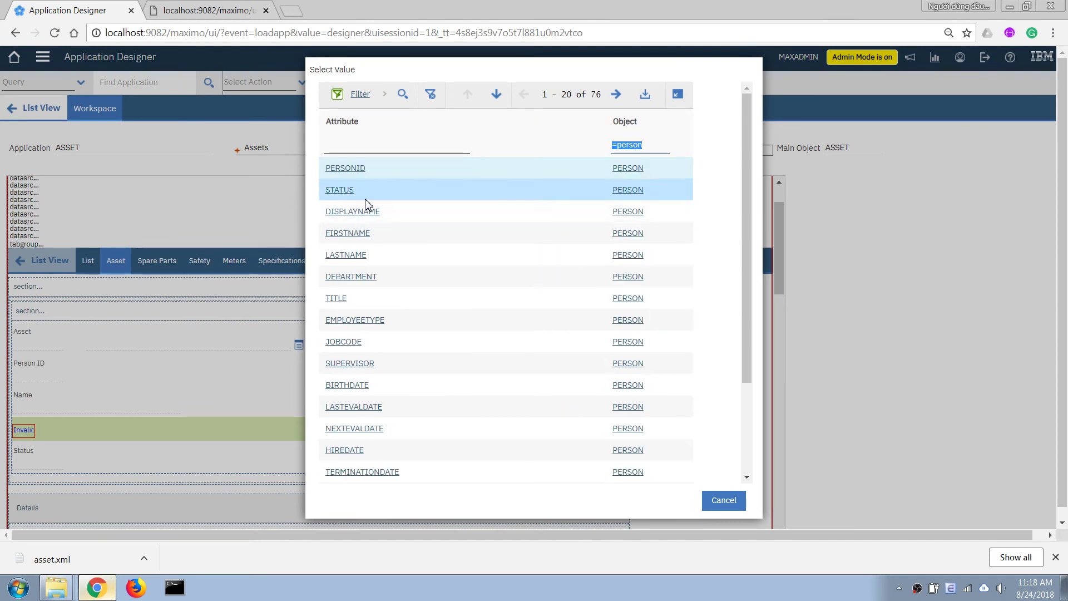
# - Choose PERSON's ADDRESSLINE1 as the second textbox's attribute, and close the textbox properties and control palette
pyautogui.scroll(-1, 373, 348)
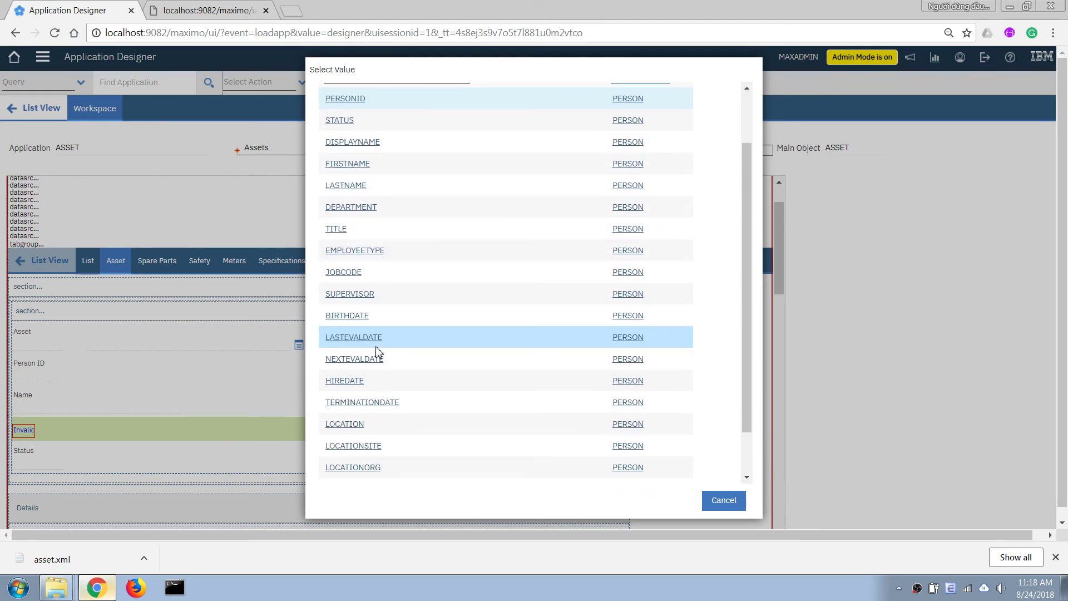
pyautogui.scroll(-1, 377, 350)
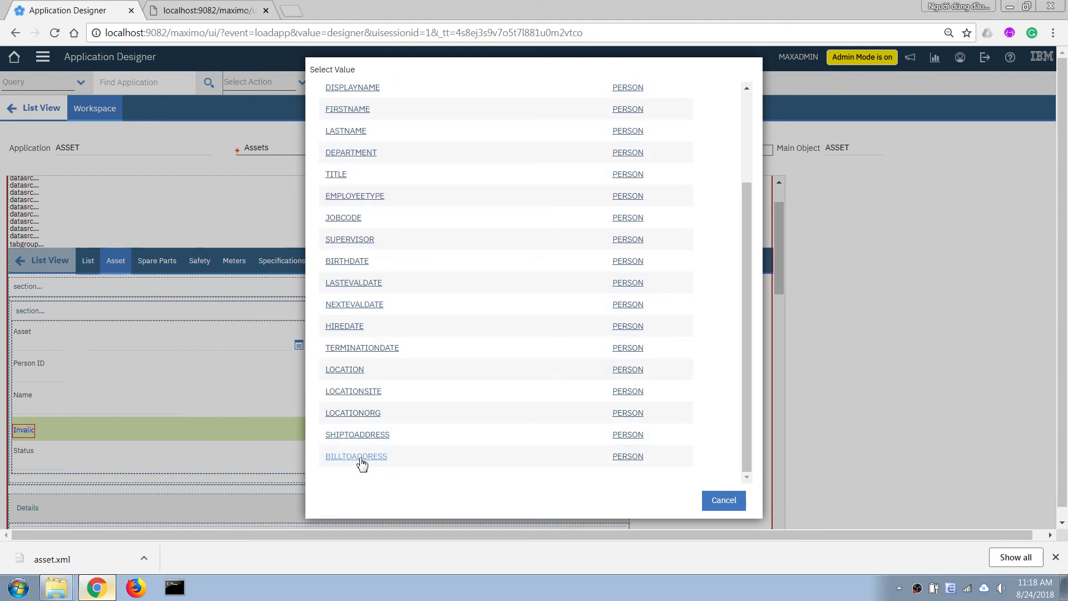
pyautogui.scroll(3, 362, 465)
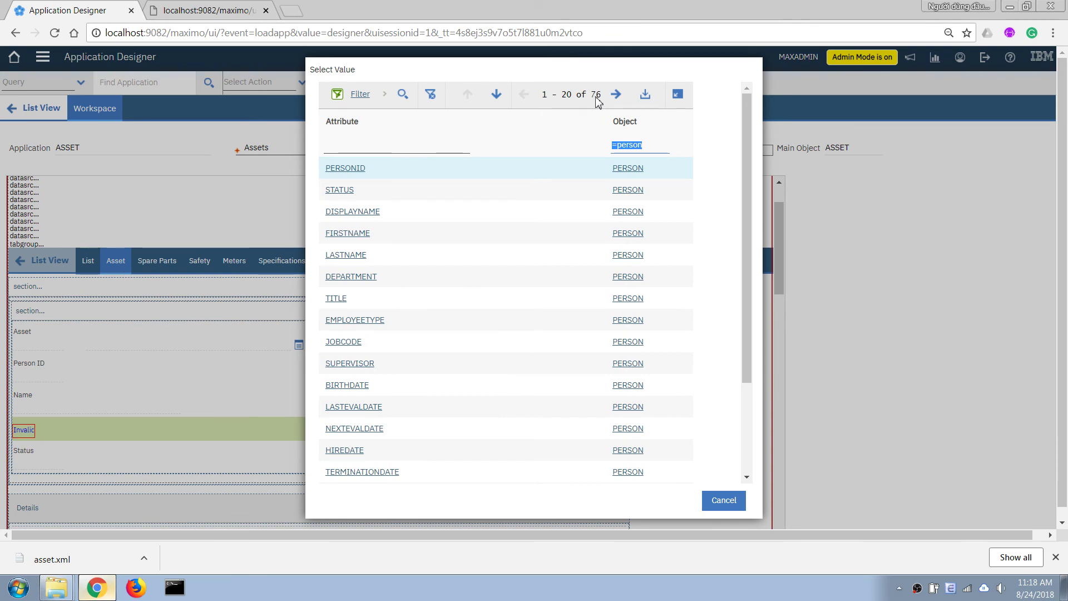
pyautogui.click(617, 96)
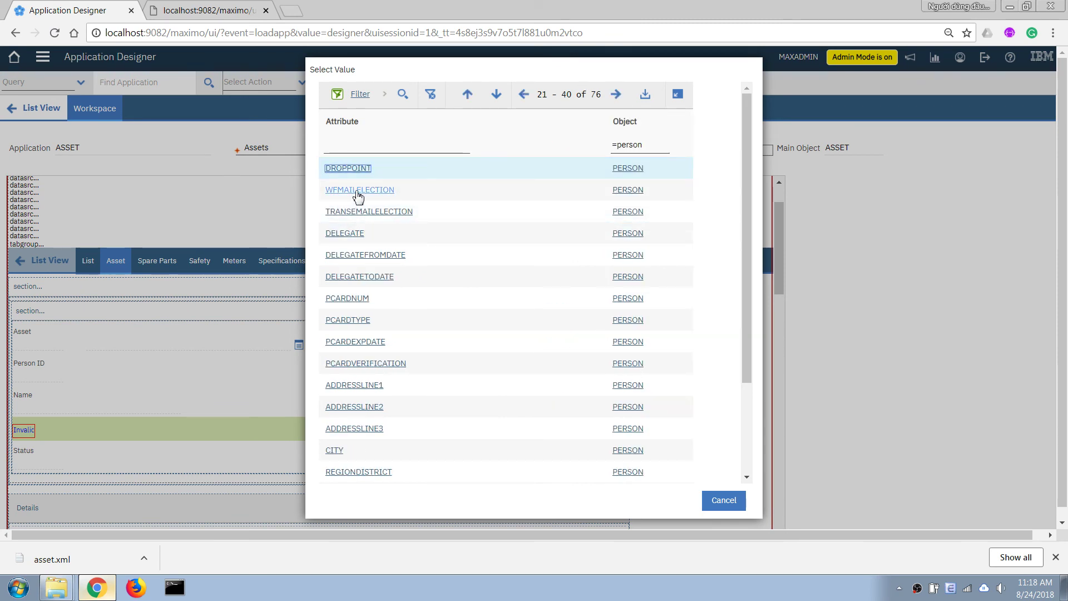
pyautogui.scroll(-3, 359, 273)
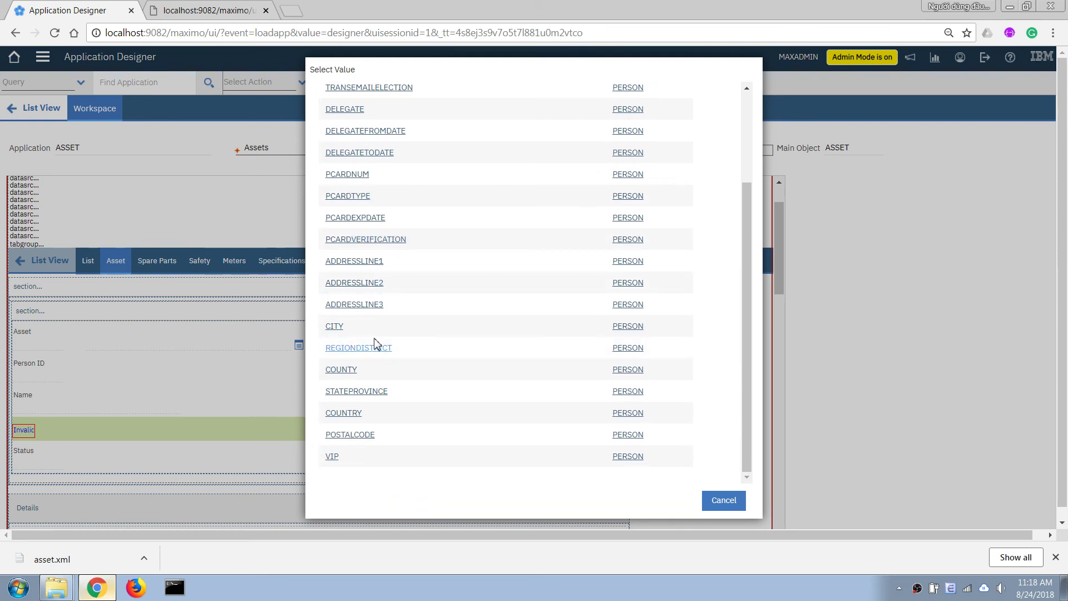
pyautogui.click(350, 268)
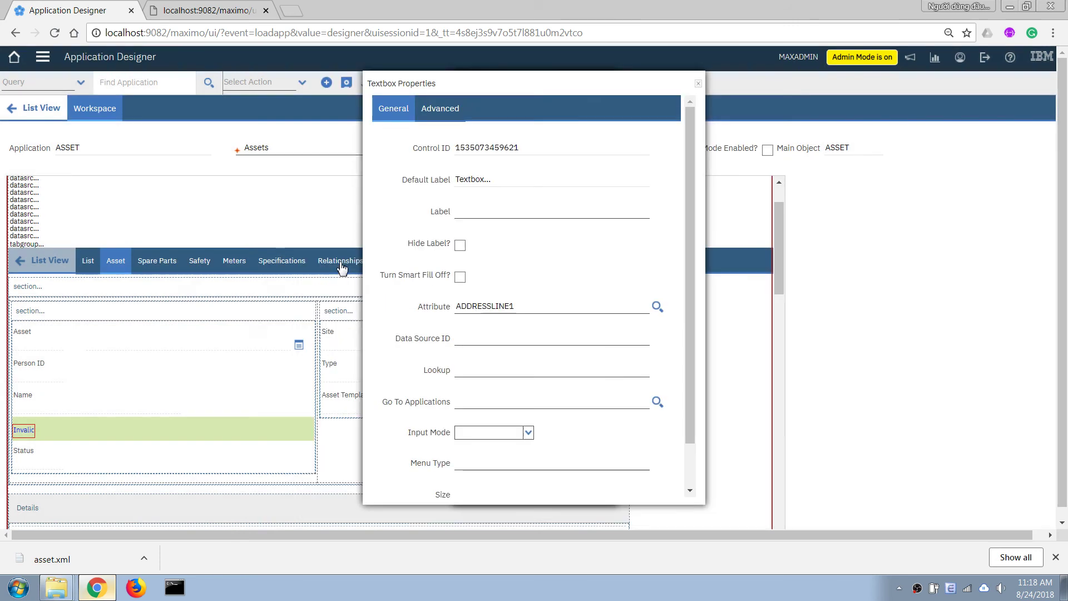
pyautogui.doubleClick(472, 305)
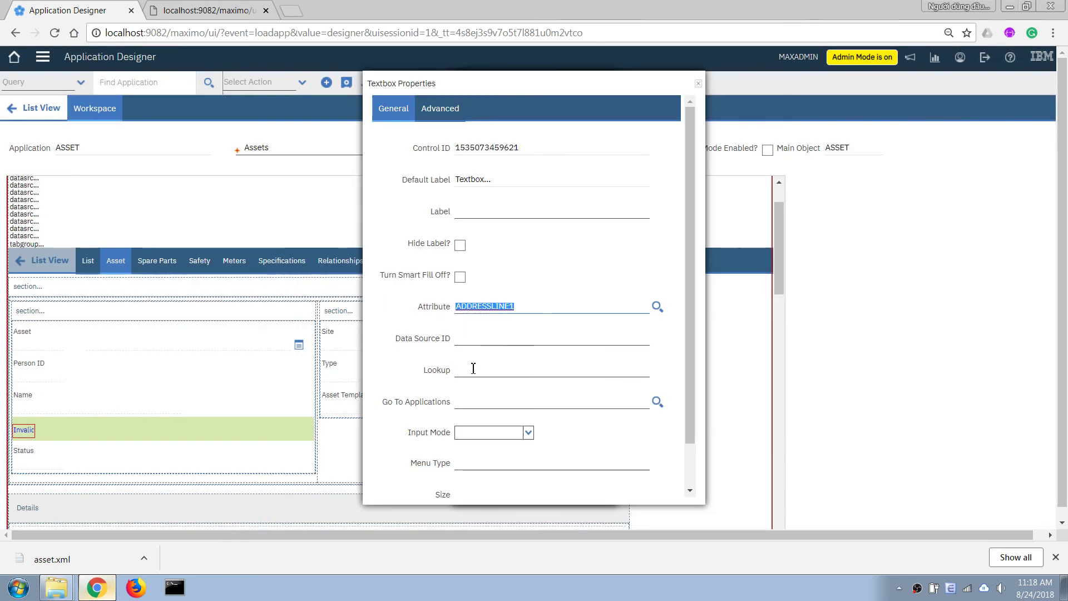
pyautogui.click(698, 86)
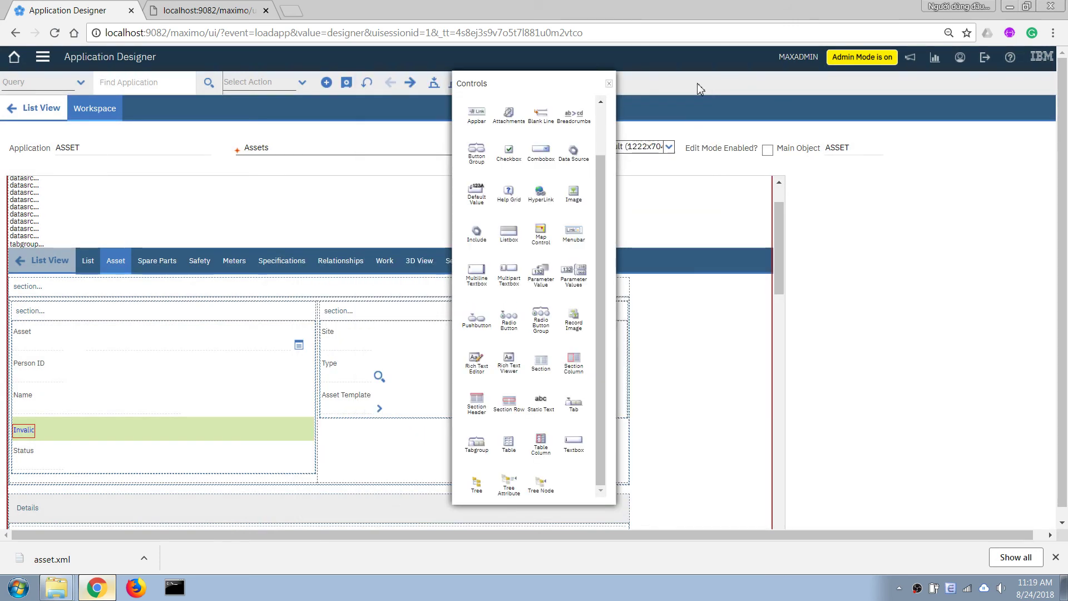
pyautogui.click(609, 83)
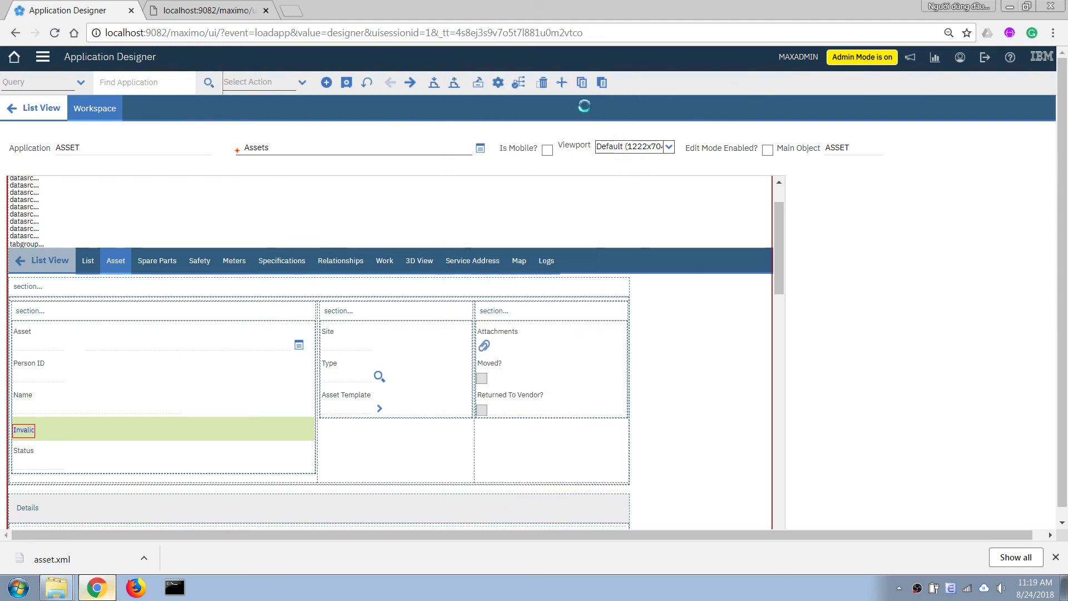
# - Change the second textbox's attribute to OWNER_REL.ADDRESSLINE1 and save the ASSET application layout
pyautogui.rightClick(24, 433)
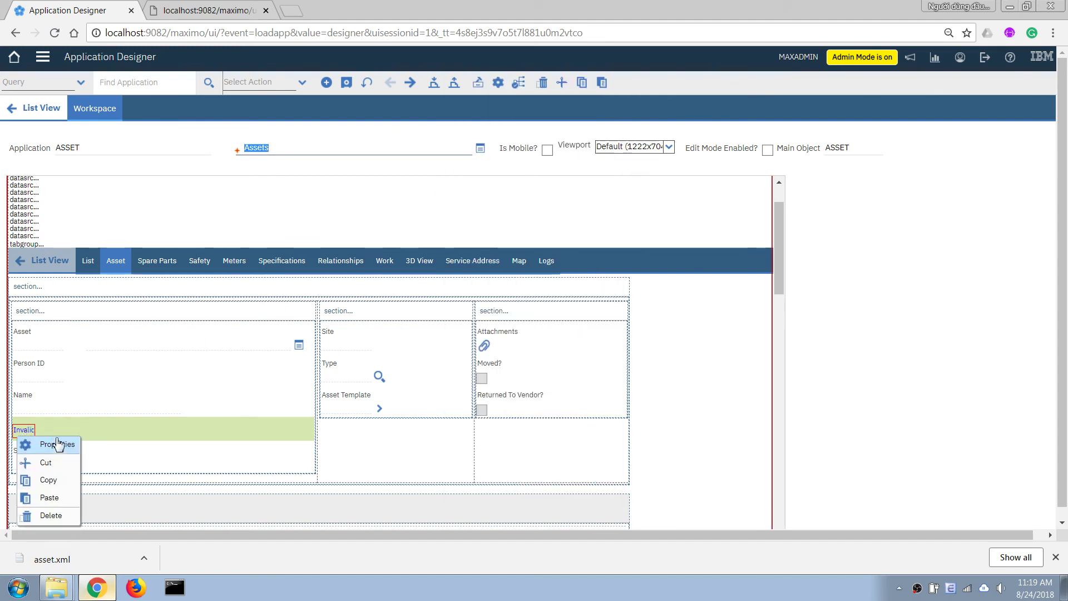
pyautogui.click(61, 443)
pyautogui.doubleClick(513, 306)
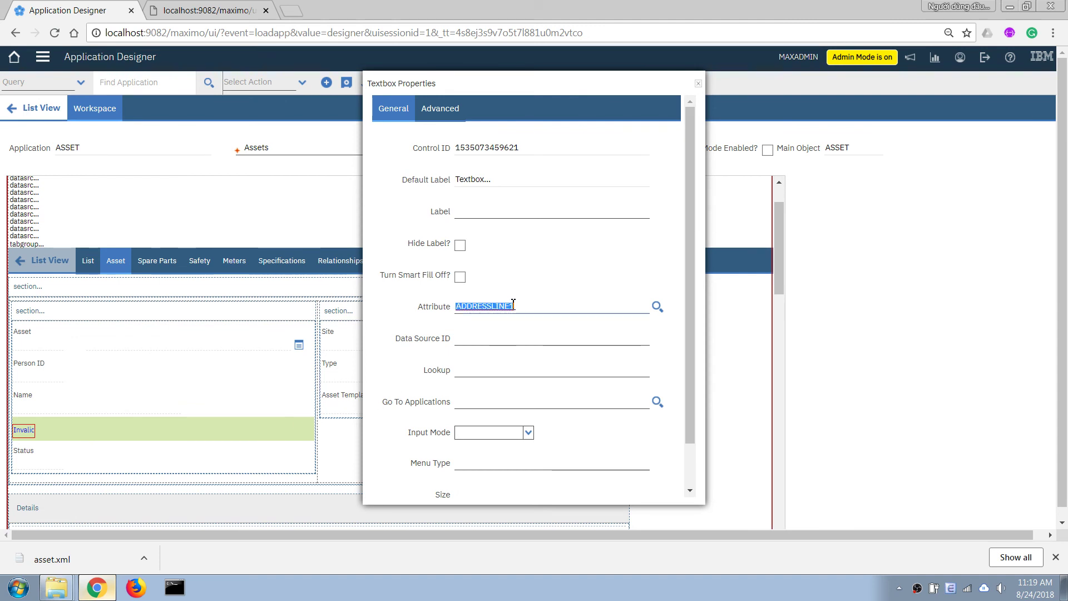
pyautogui.press('Home')
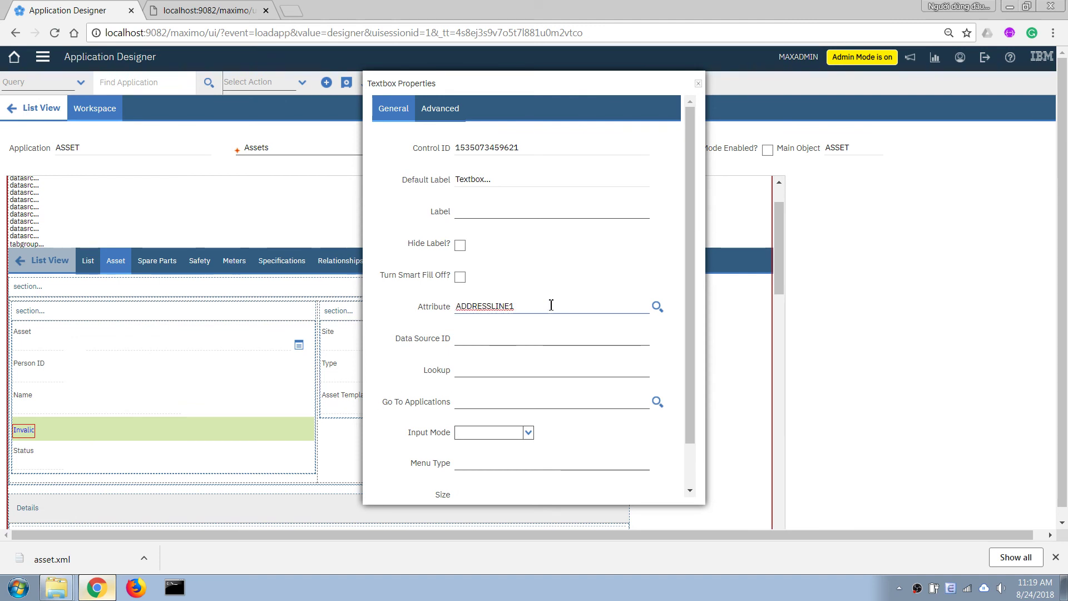
pyautogui.write('OWNER_REL')
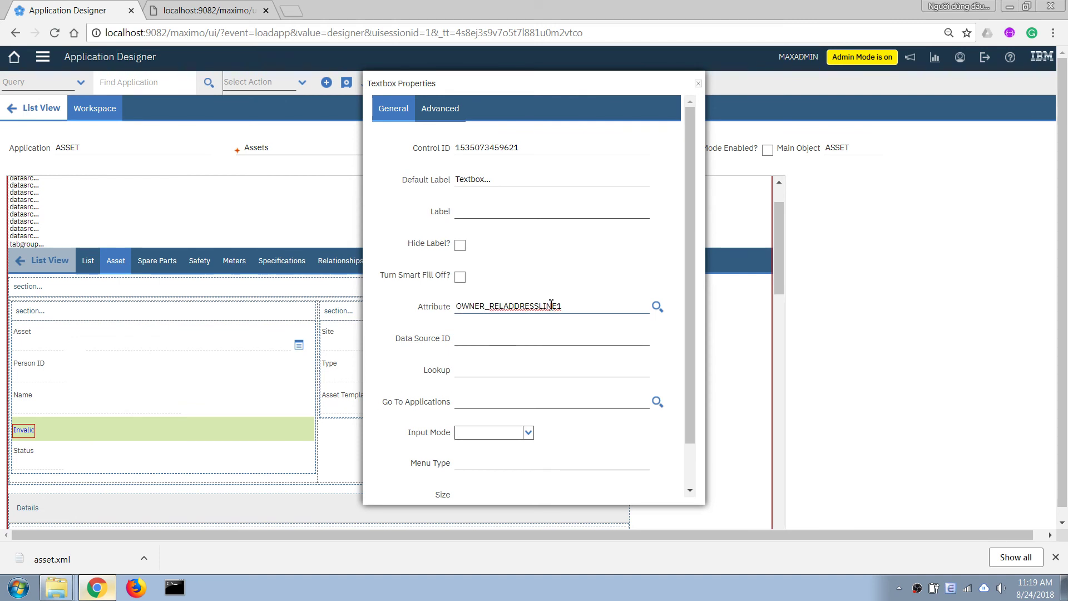
pyautogui.write('.')
pyautogui.press('Tab')
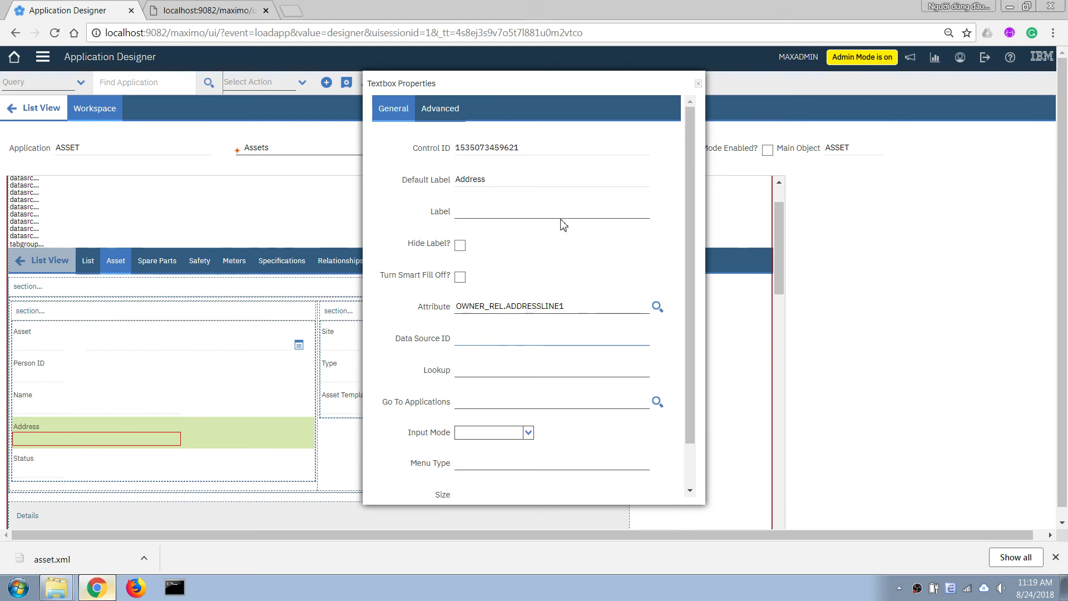
pyautogui.click(698, 83)
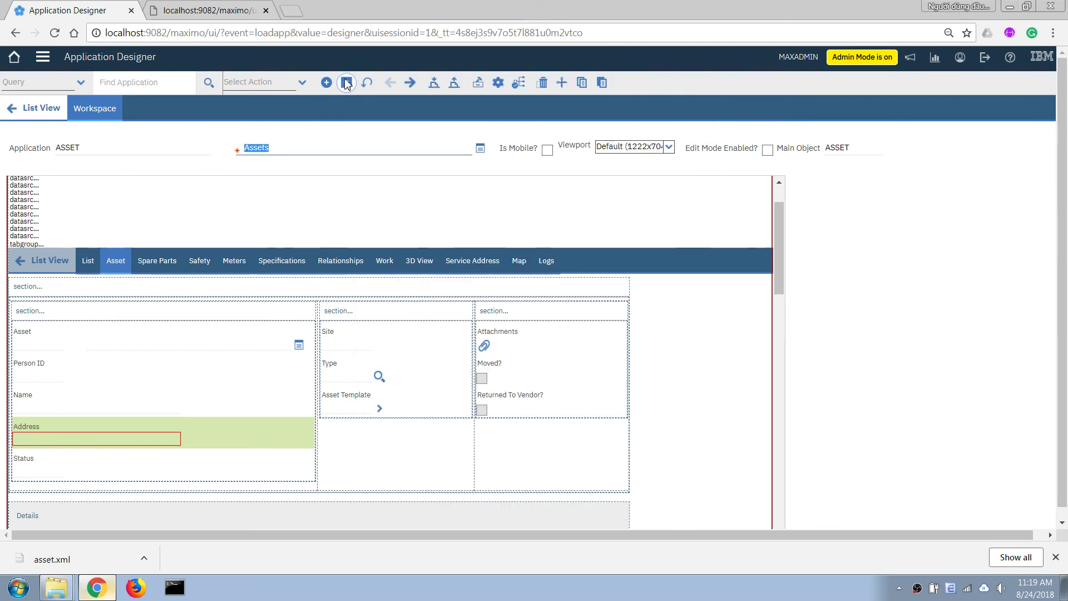
pyautogui.click(346, 83)
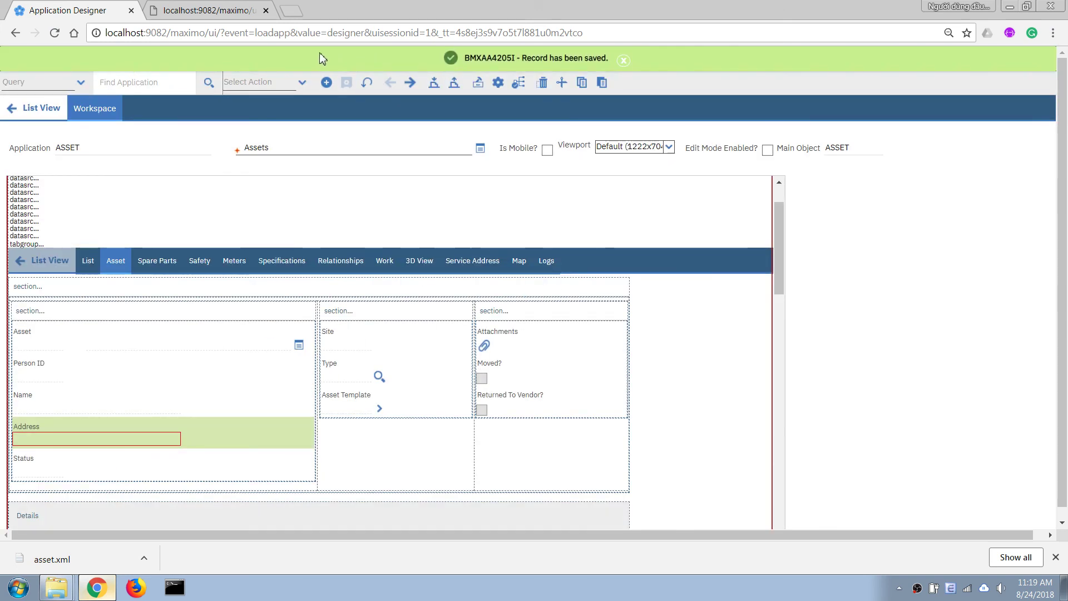
# - Switch to the Assets application, open asset 1004 and select its Person ID value
pyautogui.click(43, 57)
pyautogui.moveTo(106, 146)
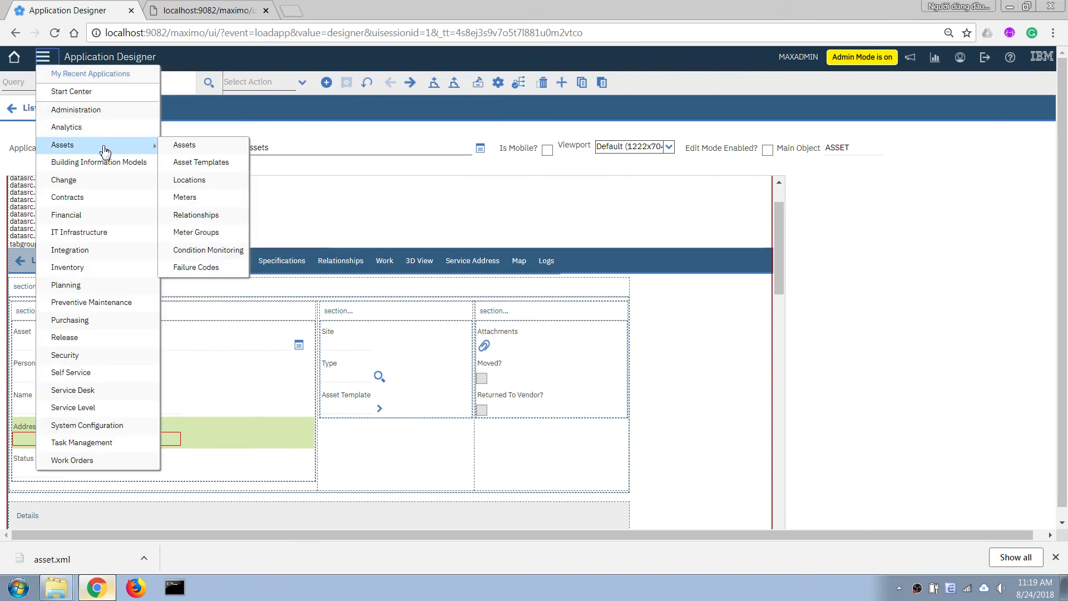
pyautogui.click(190, 147)
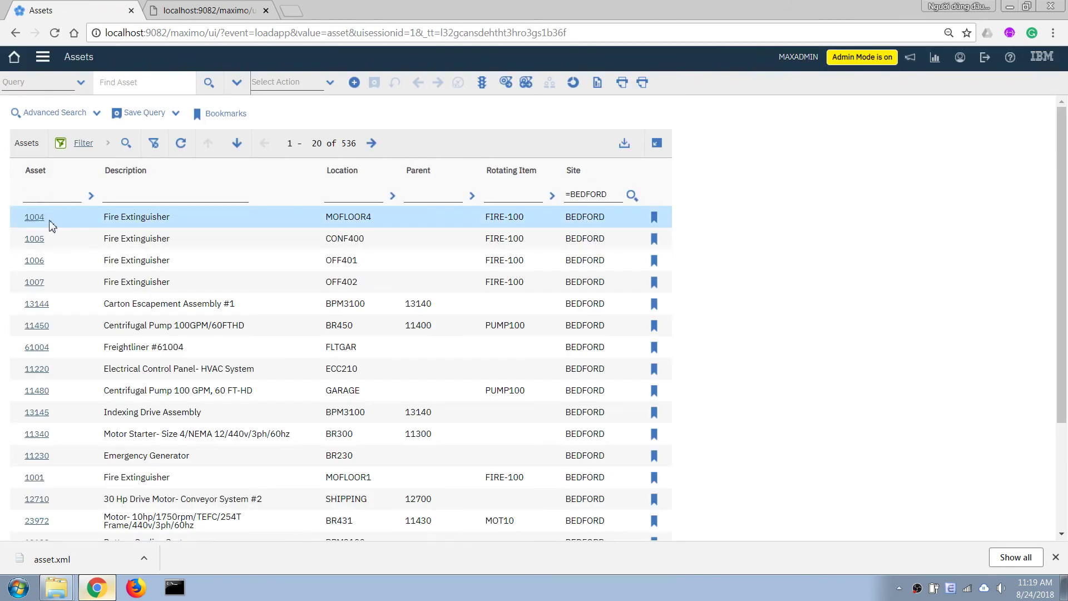
pyautogui.click(37, 217)
pyautogui.doubleClick(79, 179)
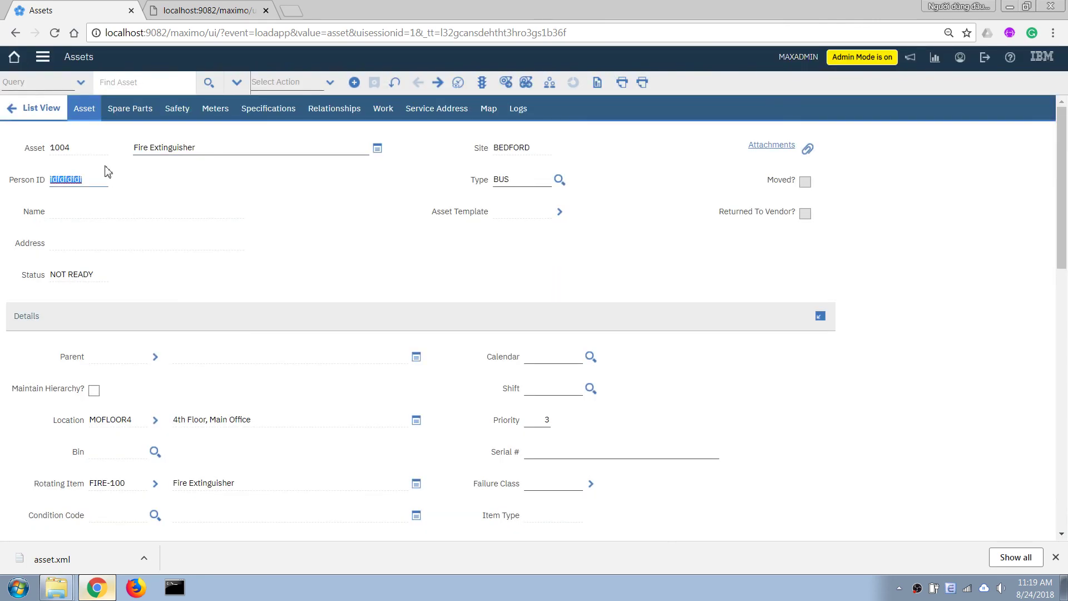
# - Replace asset 1004's Person ID with the owner's person ID, save the record and check the related Name field
pyautogui.write('JONES')
pyautogui.click(376, 84)
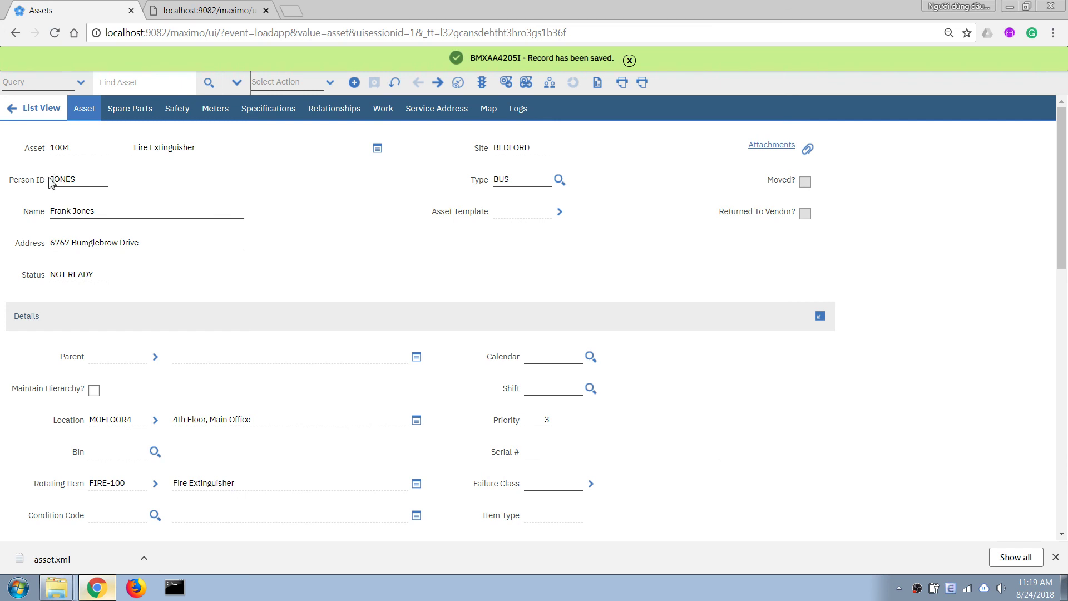
pyautogui.moveTo(51, 179); pyautogui.dragTo(73, 179)
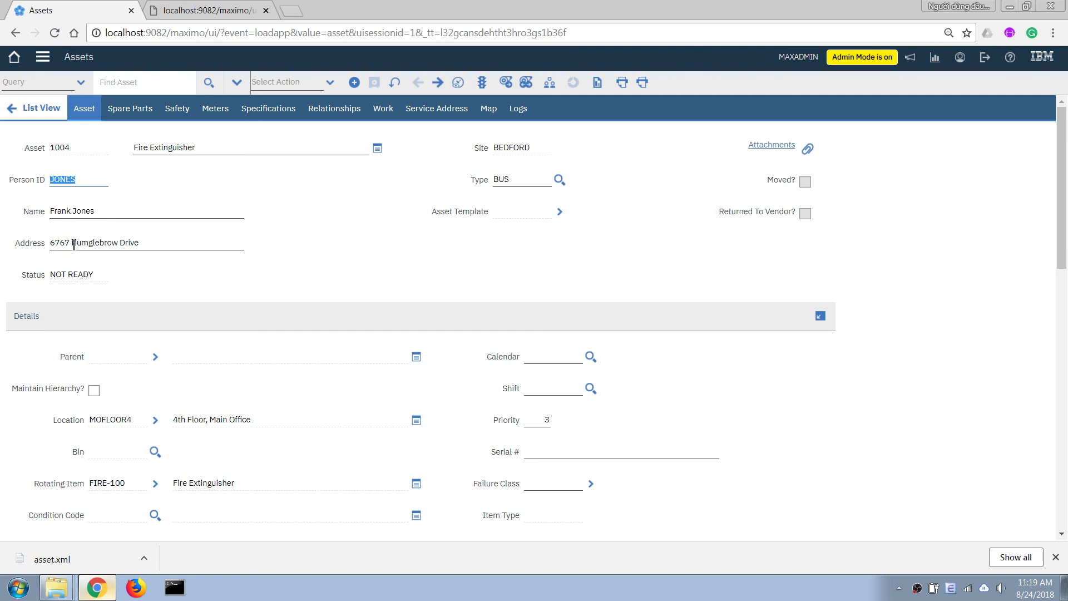
pyautogui.click(145, 210)
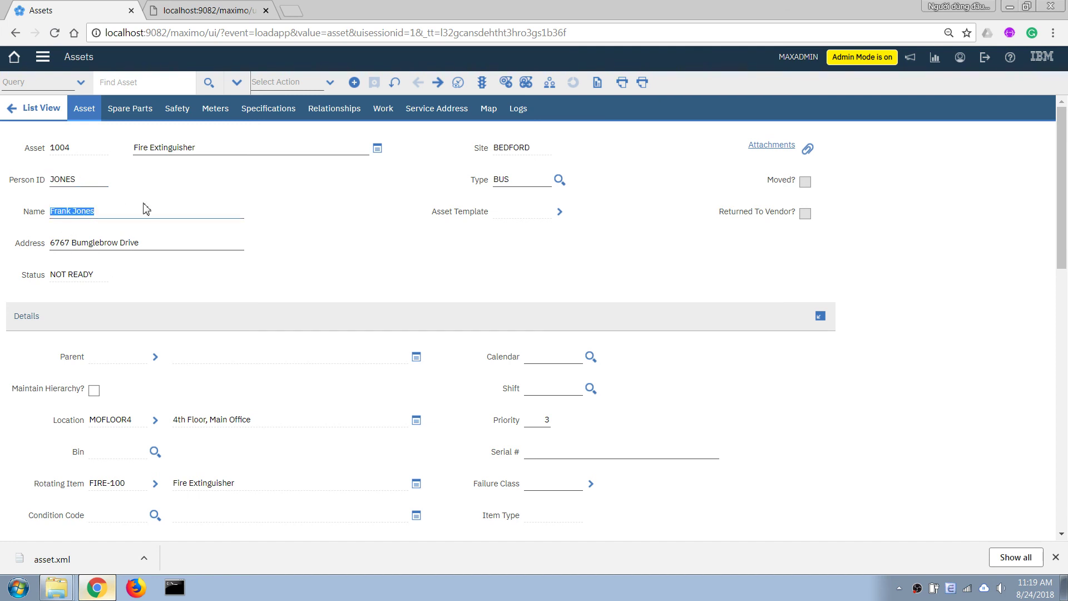
pyautogui.click(146, 208)
# - Append "(Updated)" to the owner's address on asset 1004 and save the record
pyautogui.click(157, 243)
pyautogui.click(157, 243)
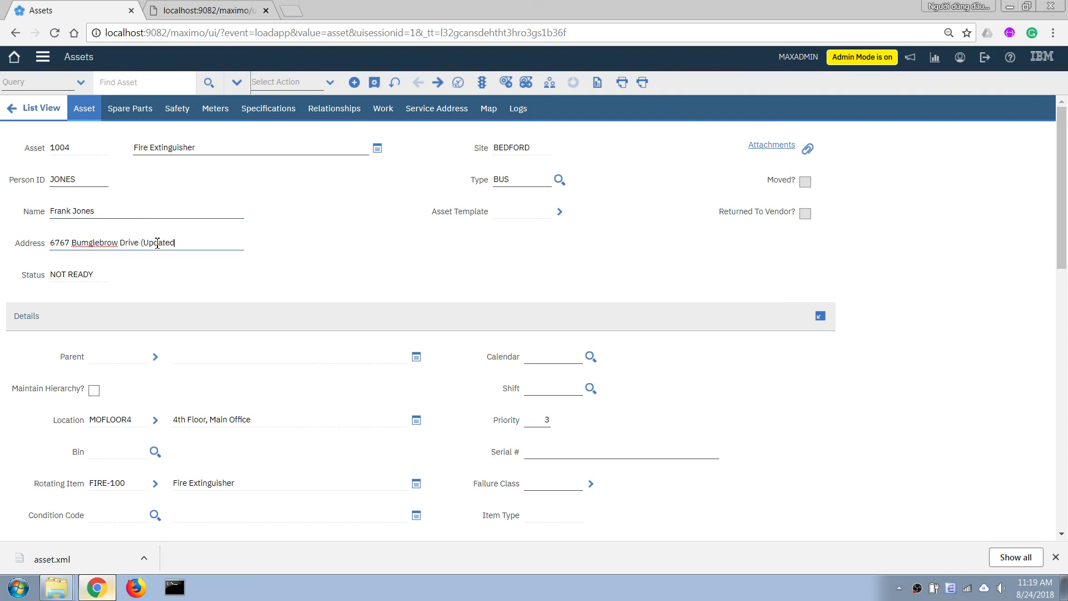
pyautogui.write('(Updated)')
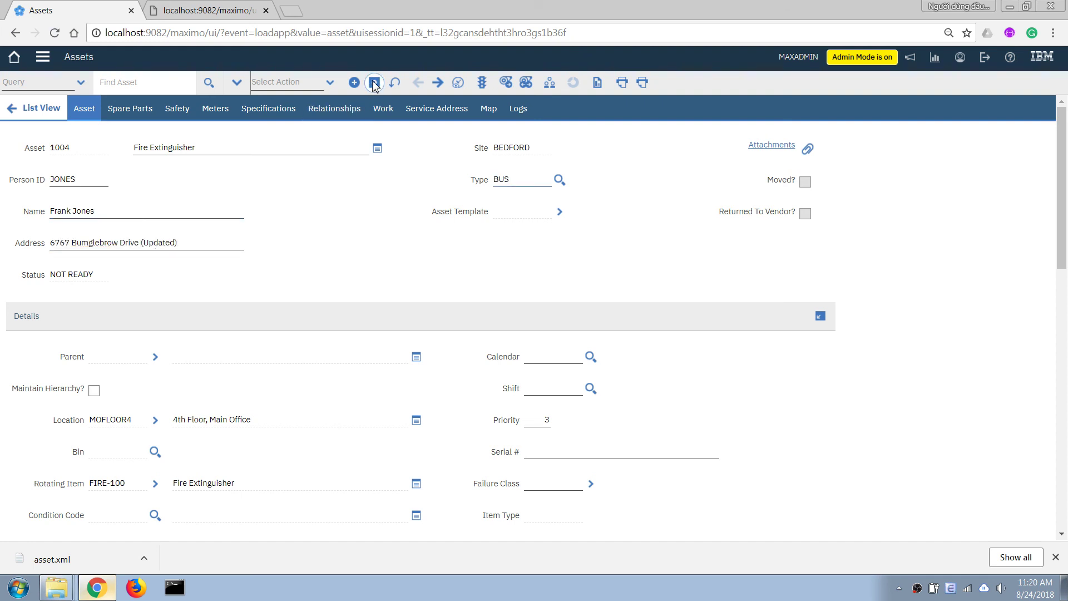
pyautogui.click(374, 82)
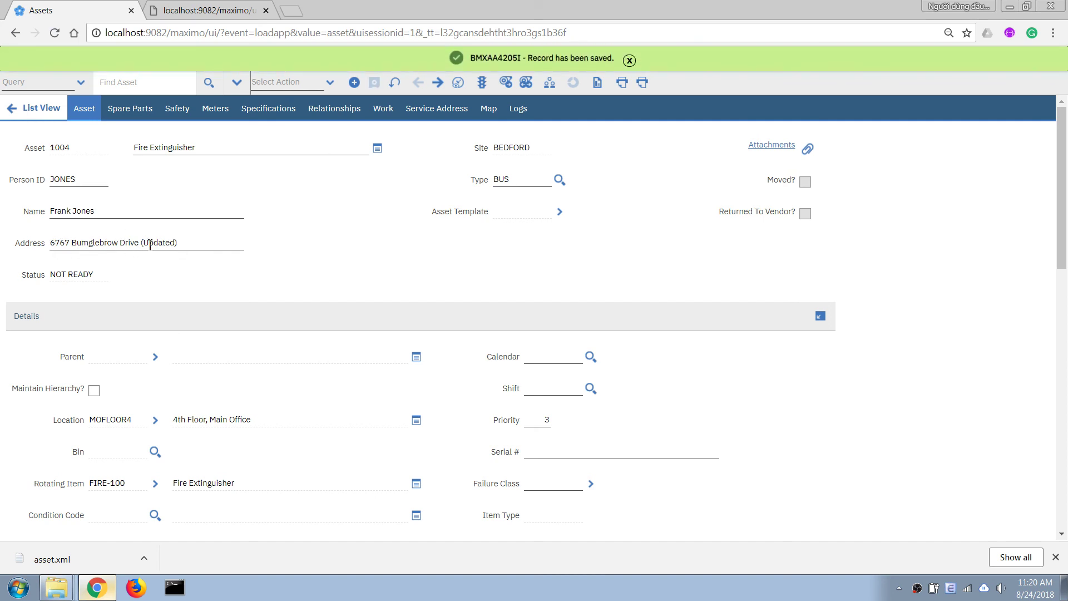
# - Switch to the People application and open the record of the person assigned to asset 1004 to check its address
pyautogui.doubleClick(83, 181)
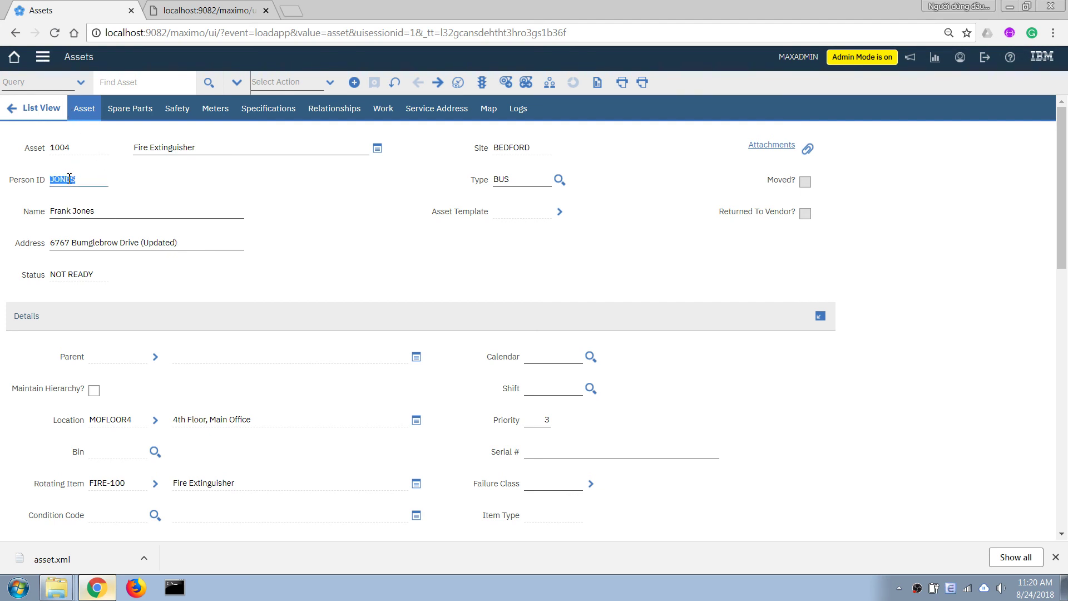
pyautogui.click(43, 56)
pyautogui.moveTo(100, 114)
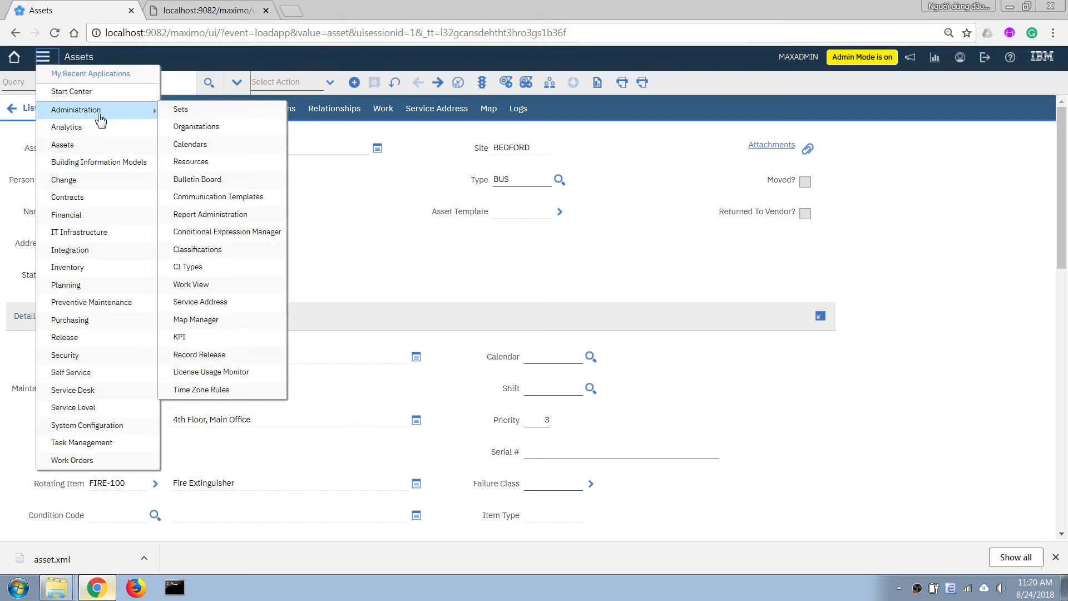
pyautogui.moveTo(238, 162)
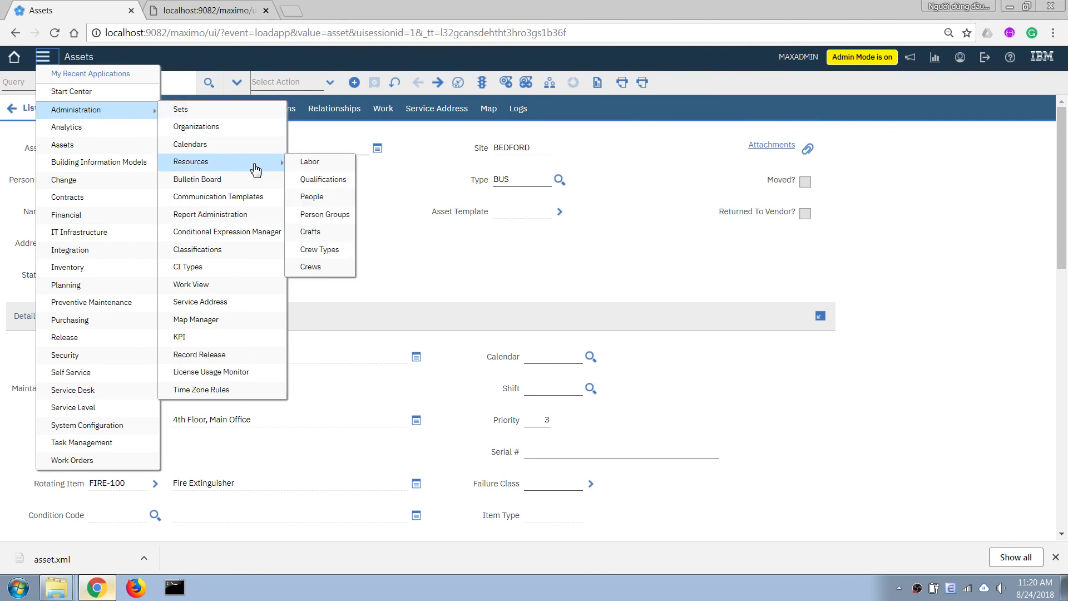
pyautogui.click(312, 197)
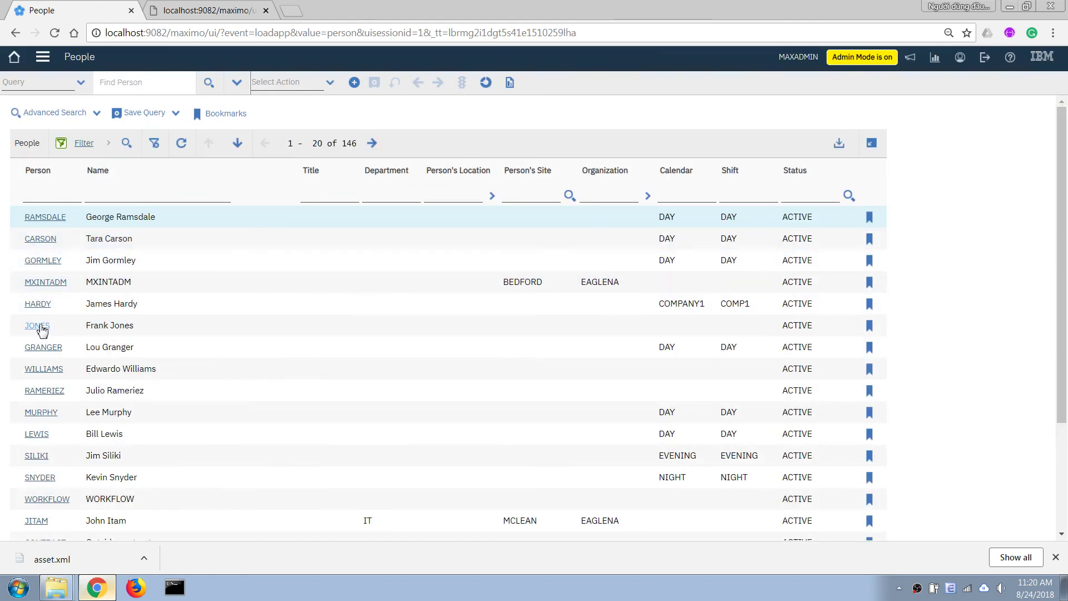
pyautogui.click(37, 326)
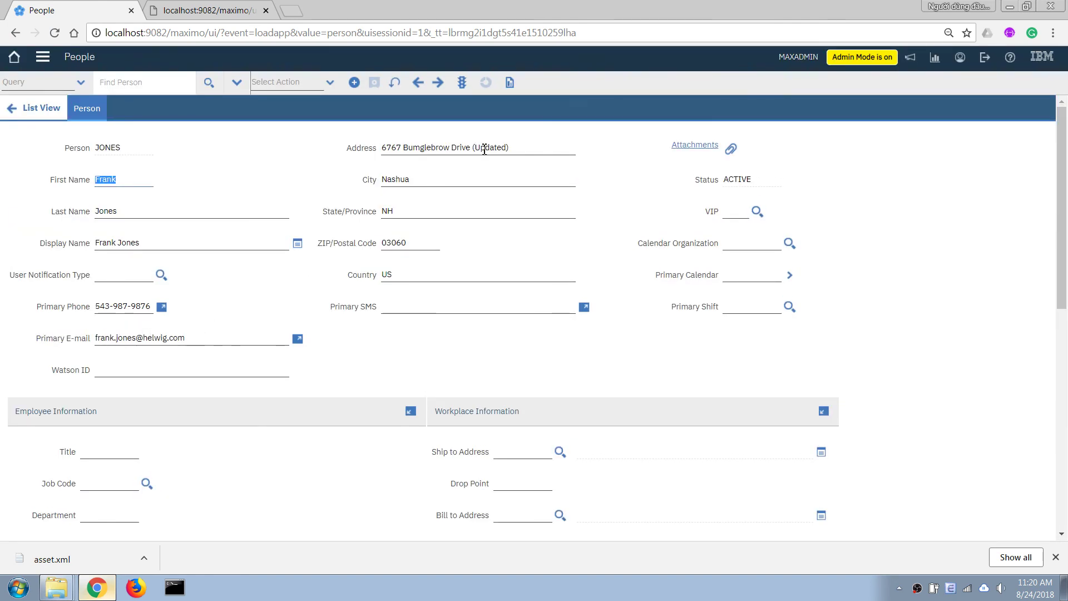